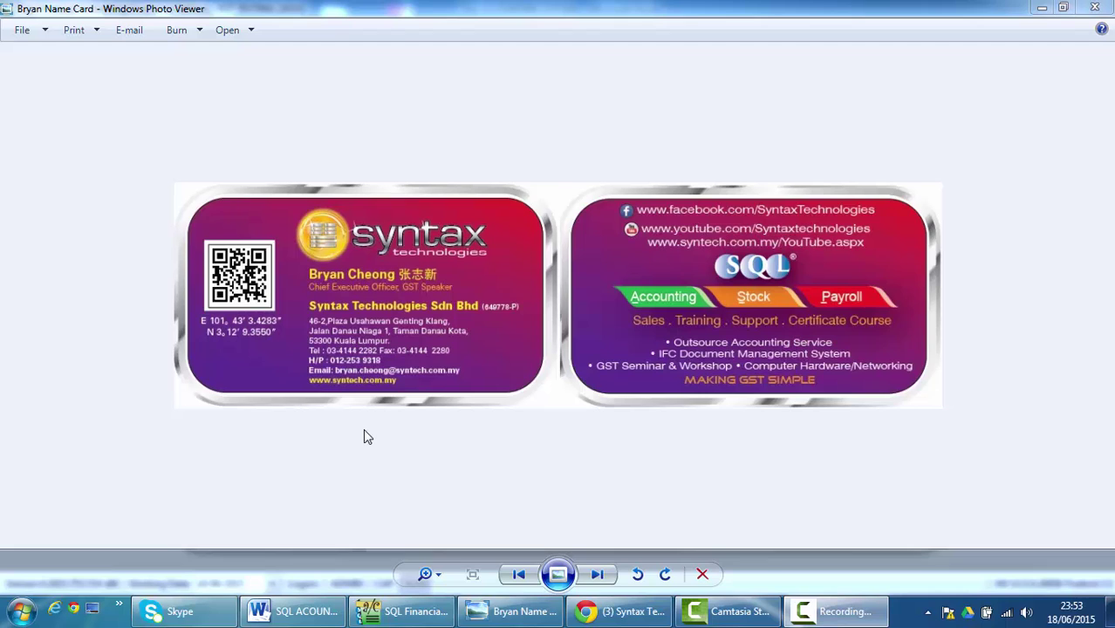
# - Switch to the Word document 'SQL ACOUNTING SYSTEM- THE TOP 5 GST FEATURES'
pyautogui.click(299, 615)
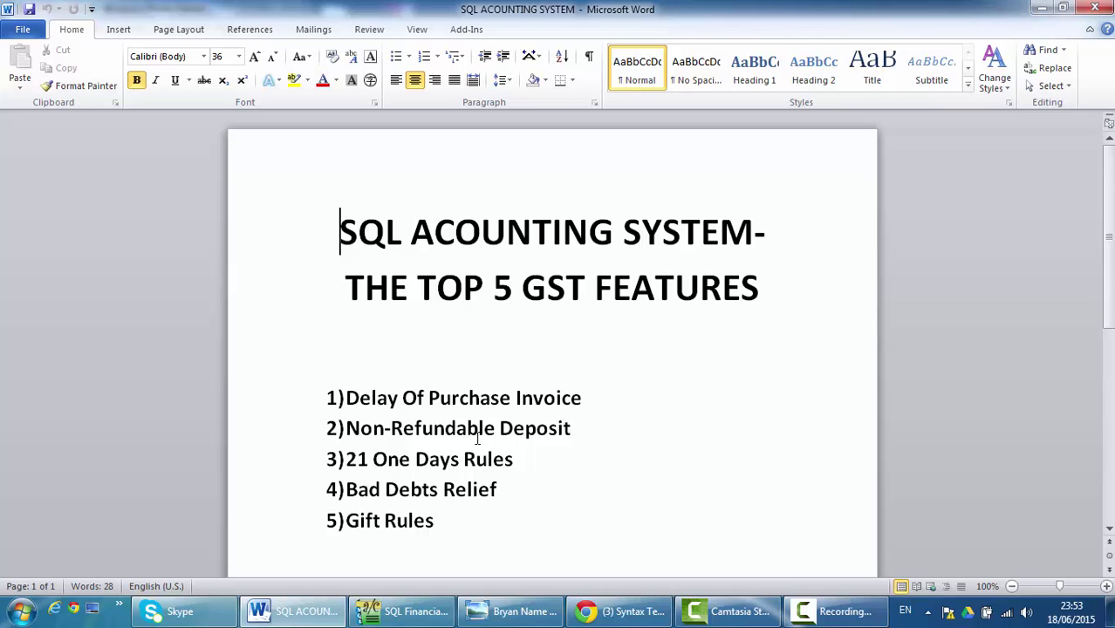
# - Bring SQL Financial Accounting to the front on its Purchase documents page
pyautogui.click(404, 614)
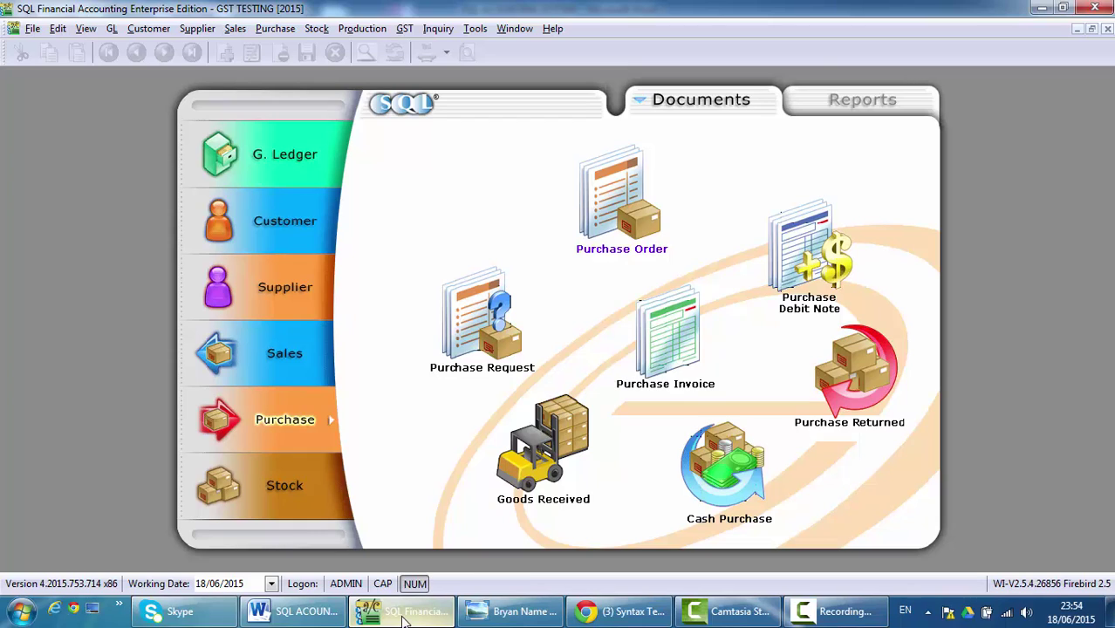
# - Start a new GST return from the GST menu, then close it unsaved
pyautogui.click(405, 28)
pyautogui.click(431, 87)
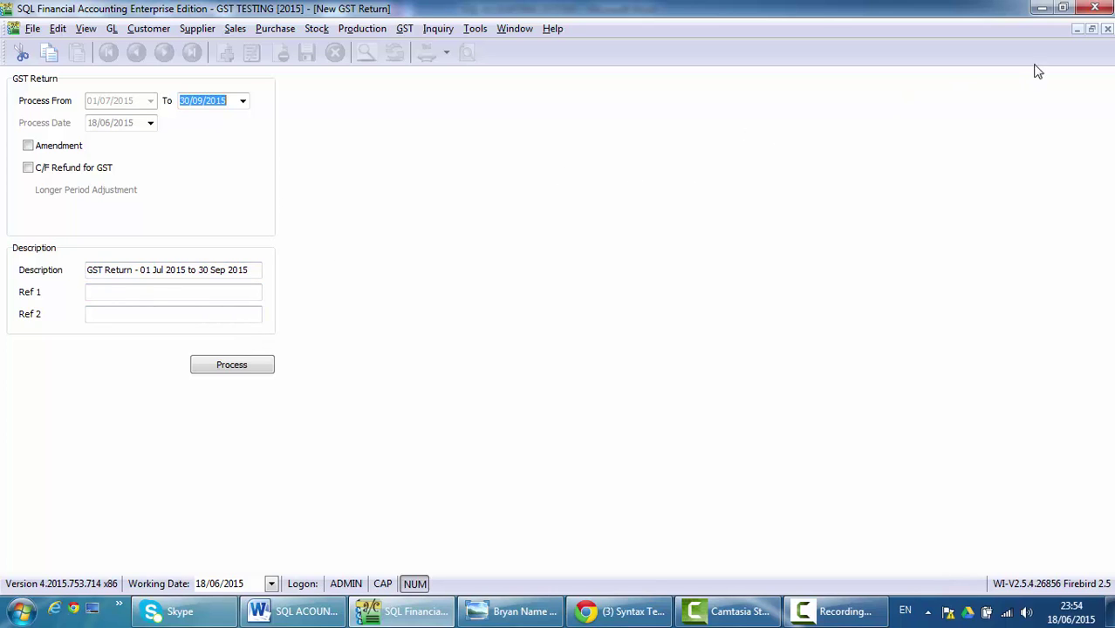
pyautogui.click(1107, 31)
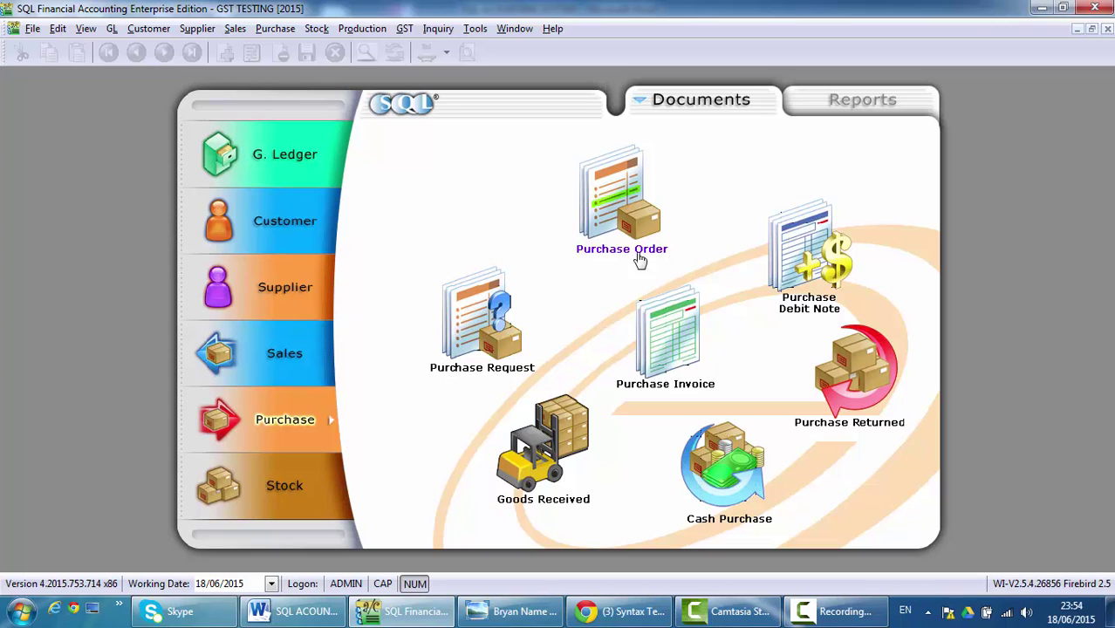
# - Try to save a purchase invoice from supplier 400-G0001, dated 18/04/2015, for item M-PRE-120
pyautogui.click(639, 336)
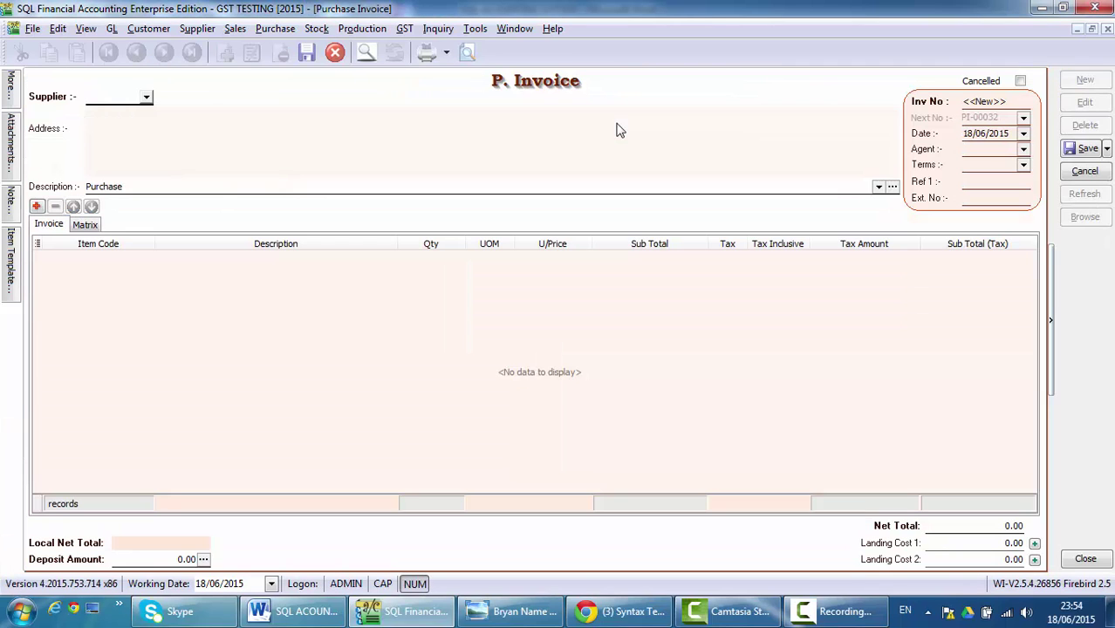
pyautogui.hotkey('alt', 'Down')
pyautogui.press('Return')
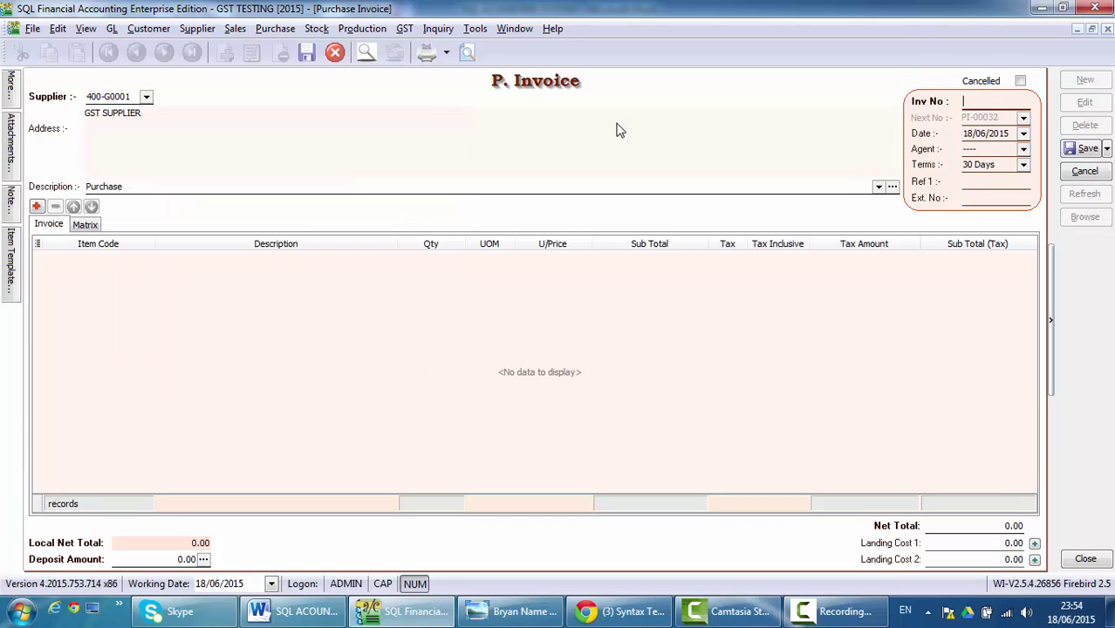
pyautogui.click(982, 133)
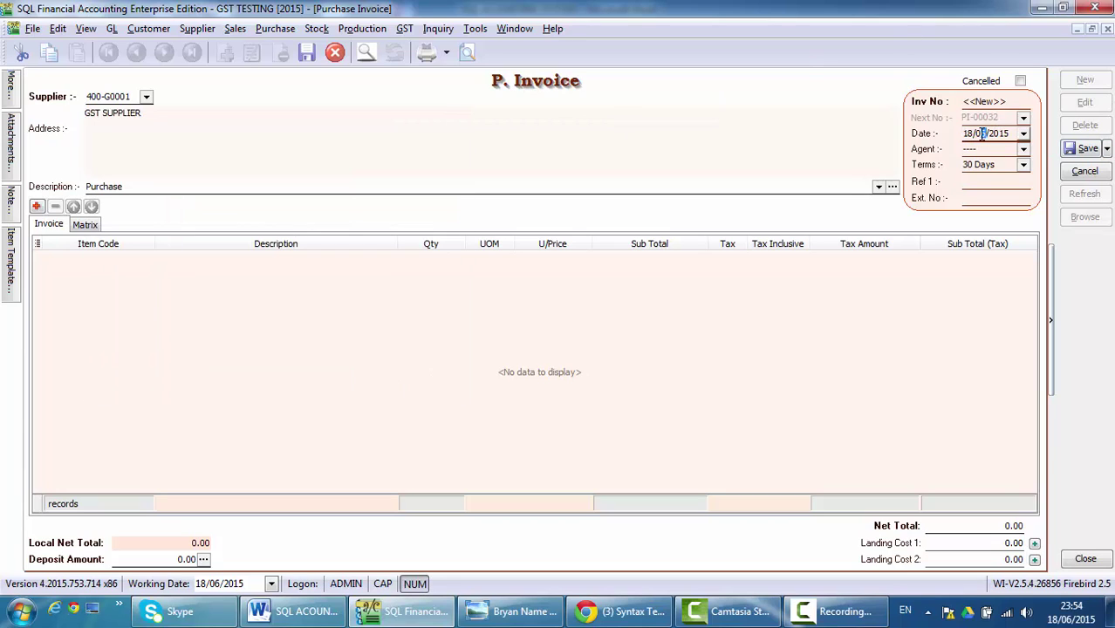
pyautogui.write('4')
pyautogui.click(91, 269)
pyautogui.click(145, 259)
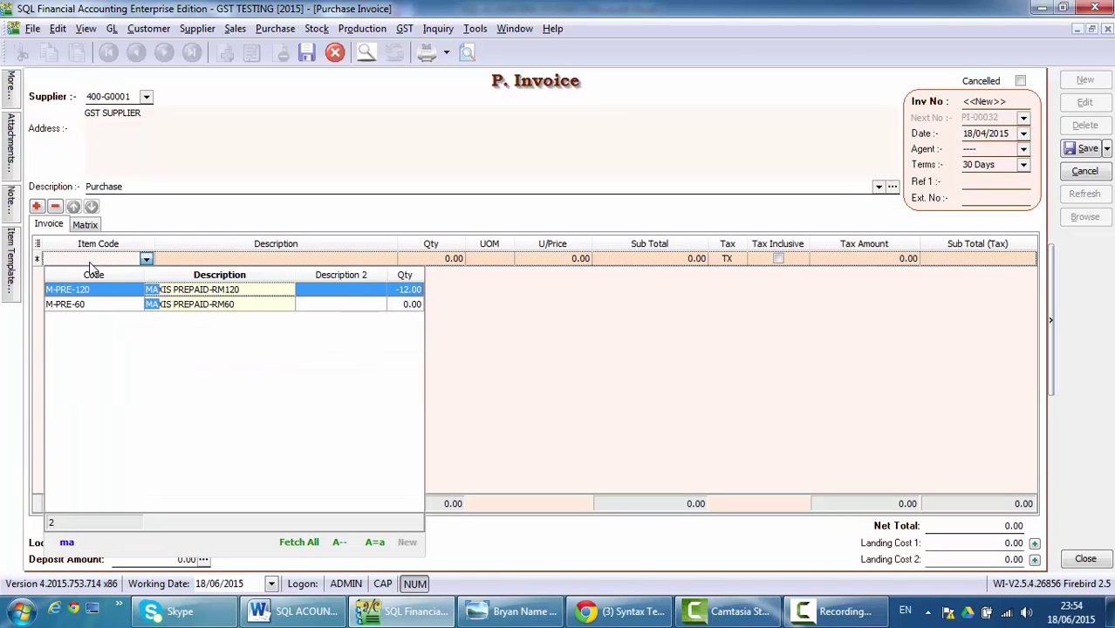
pyautogui.click(131, 281)
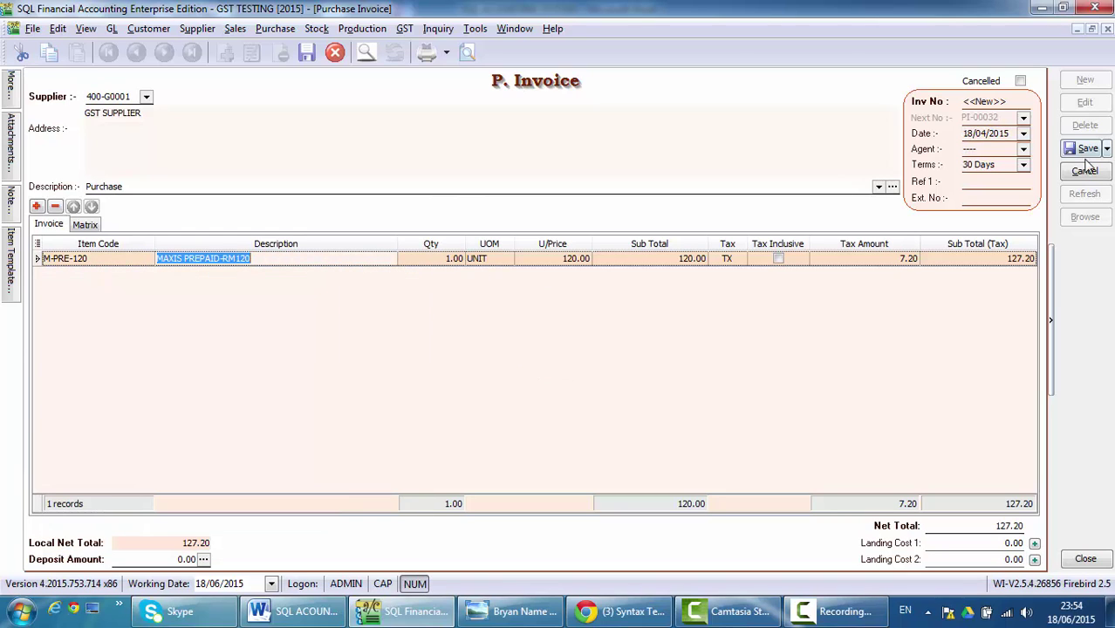
pyautogui.click(1083, 149)
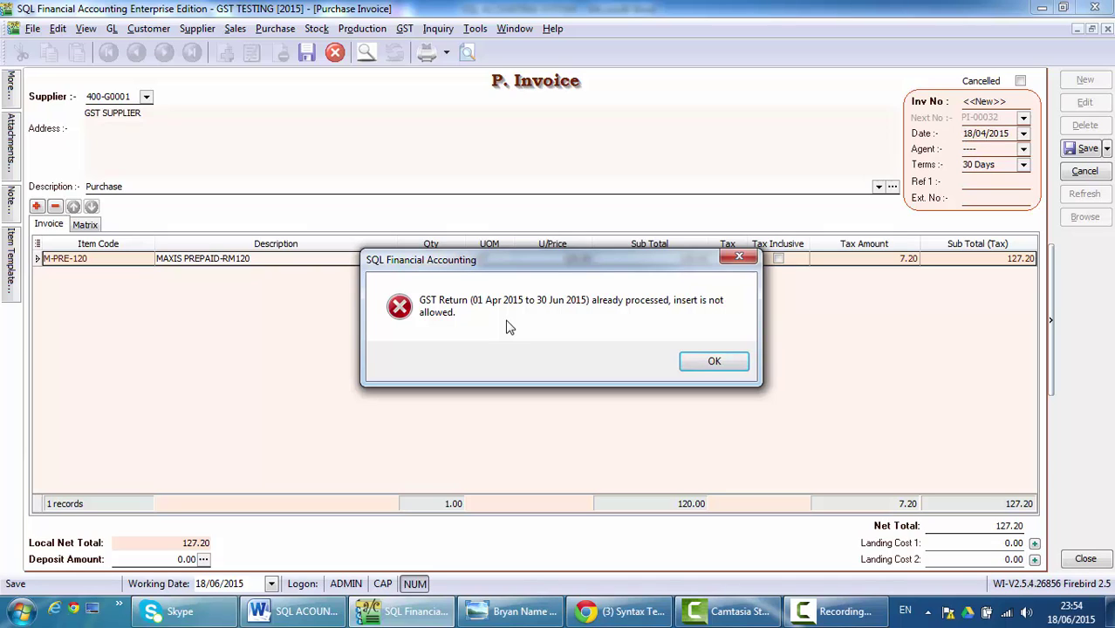
# - Dismiss the already-processed error and return to the invoice's Date field
pyautogui.click(727, 260)
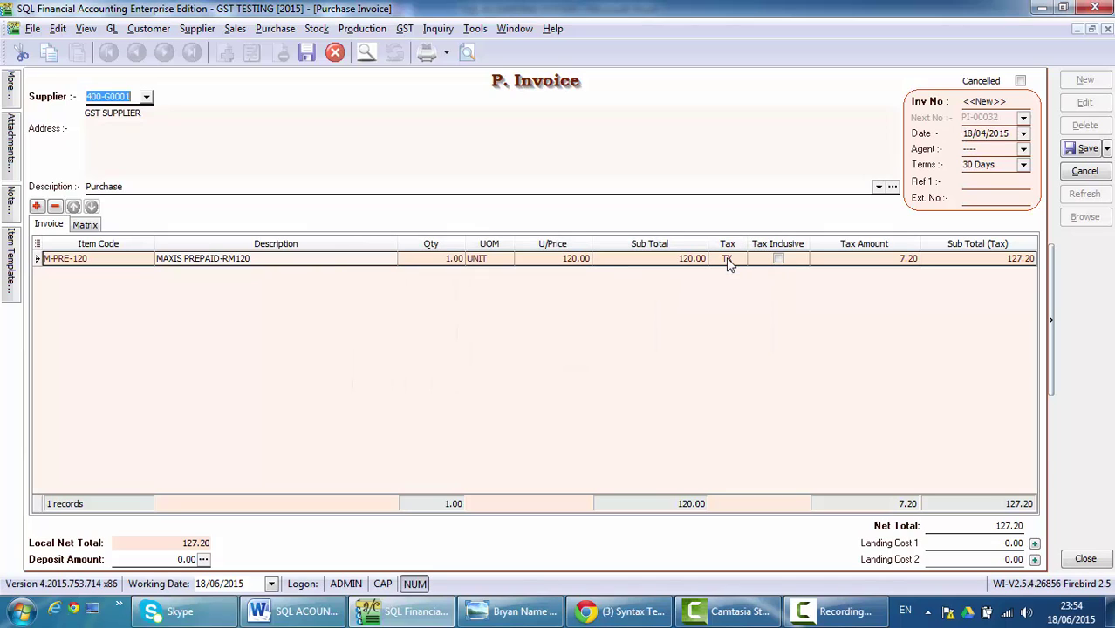
pyautogui.click(982, 137)
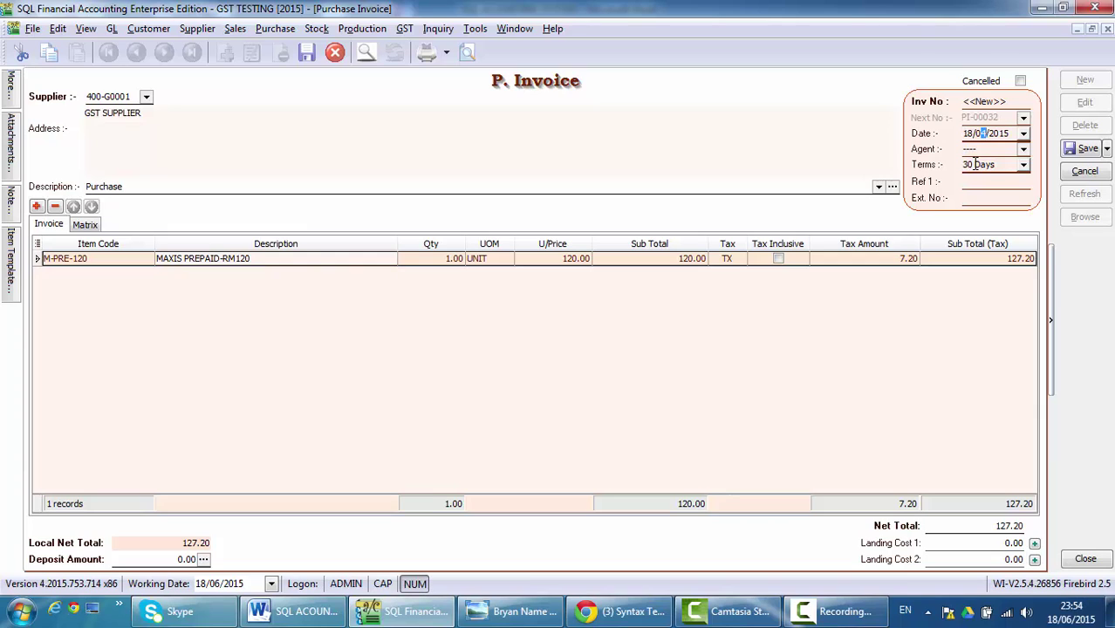
# - Give the 18/04/2015 purchase invoice a tax date of 18/08/2015 and save it as PI-00032
pyautogui.rightClick(521, 89)
pyautogui.click(565, 217)
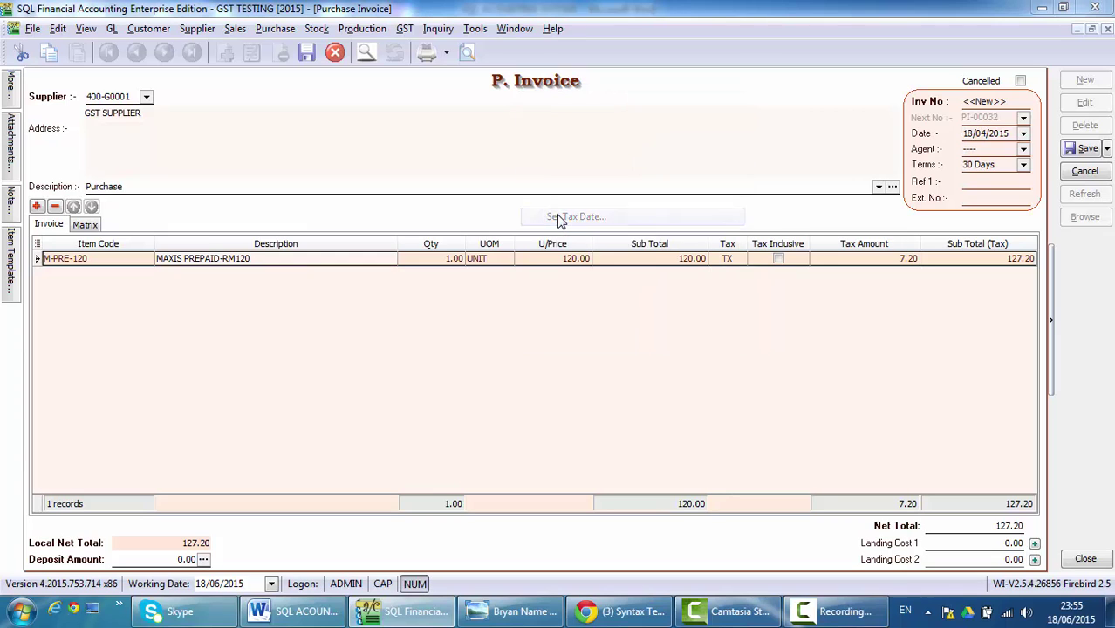
pyautogui.click(534, 298)
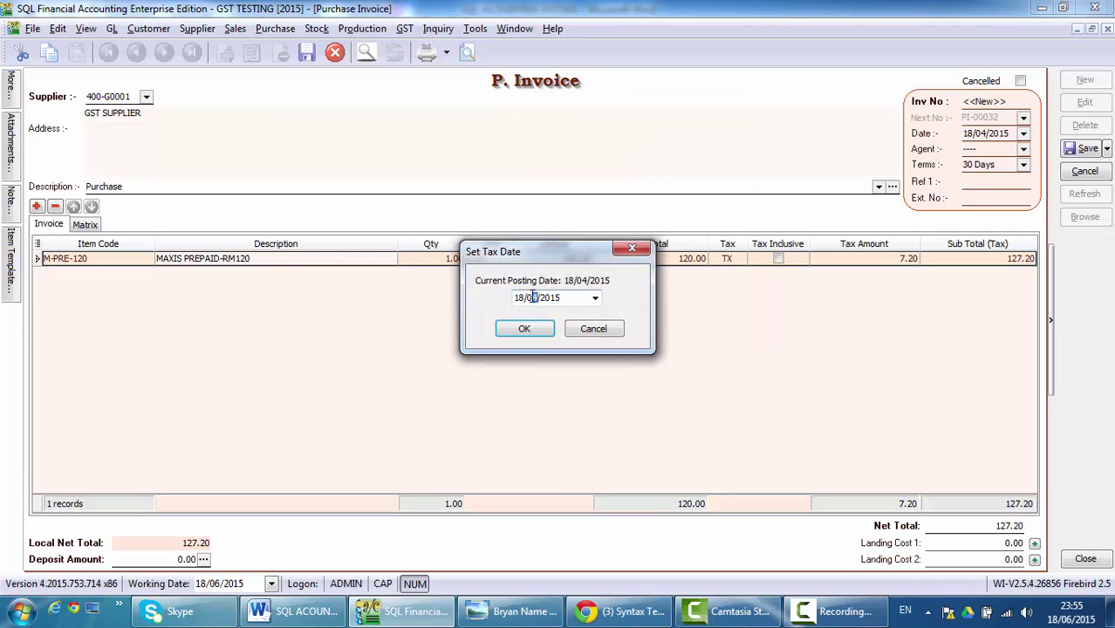
pyautogui.write('8')
pyautogui.click(525, 328)
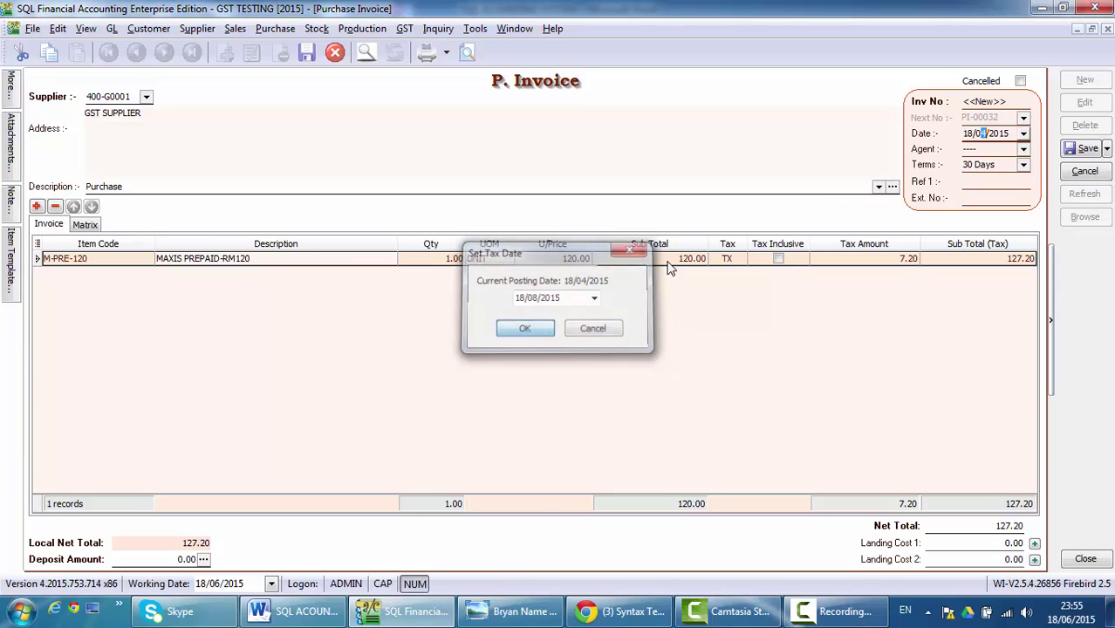
pyautogui.click(1085, 150)
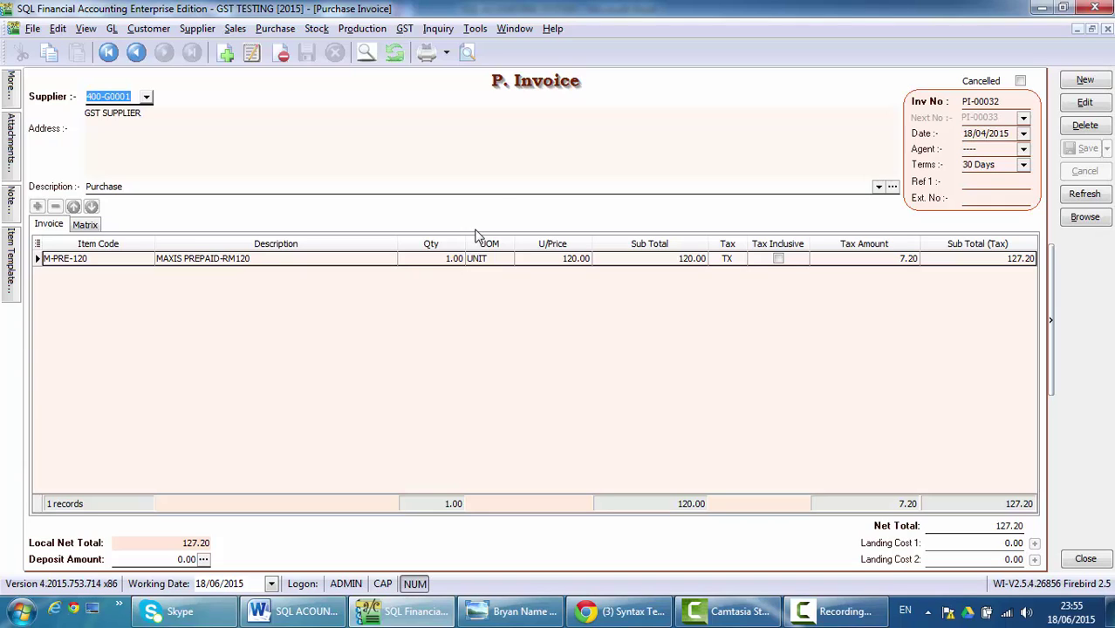
# - Close the saved invoice, show the GST features document, then the Syntax Technologies Facebook page
pyautogui.click(1106, 29)
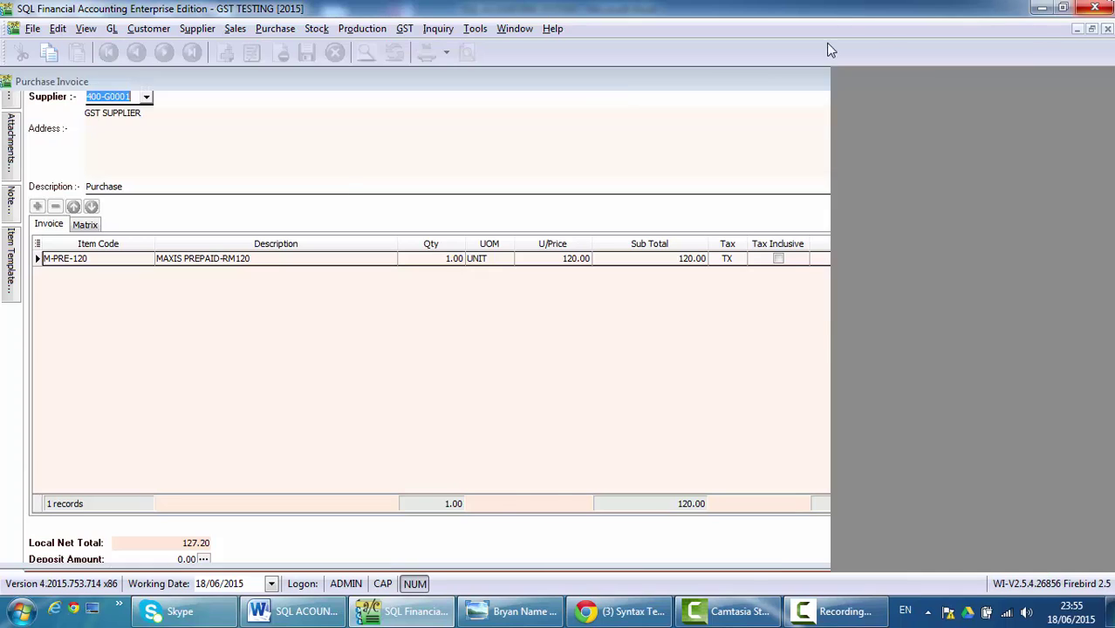
pyautogui.click(301, 615)
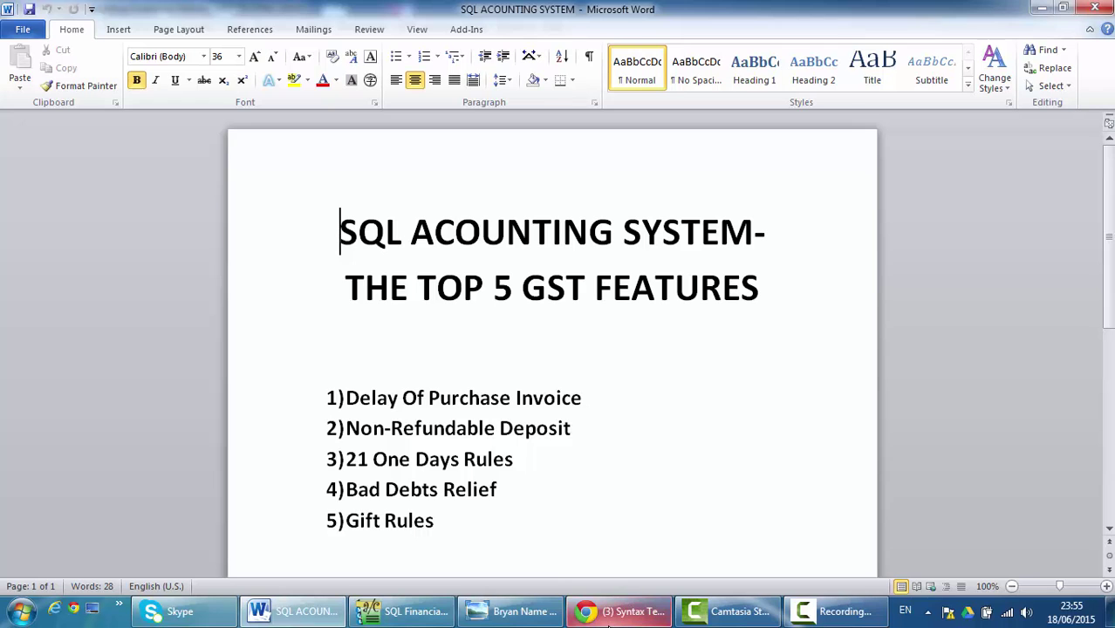
pyautogui.click(621, 515)
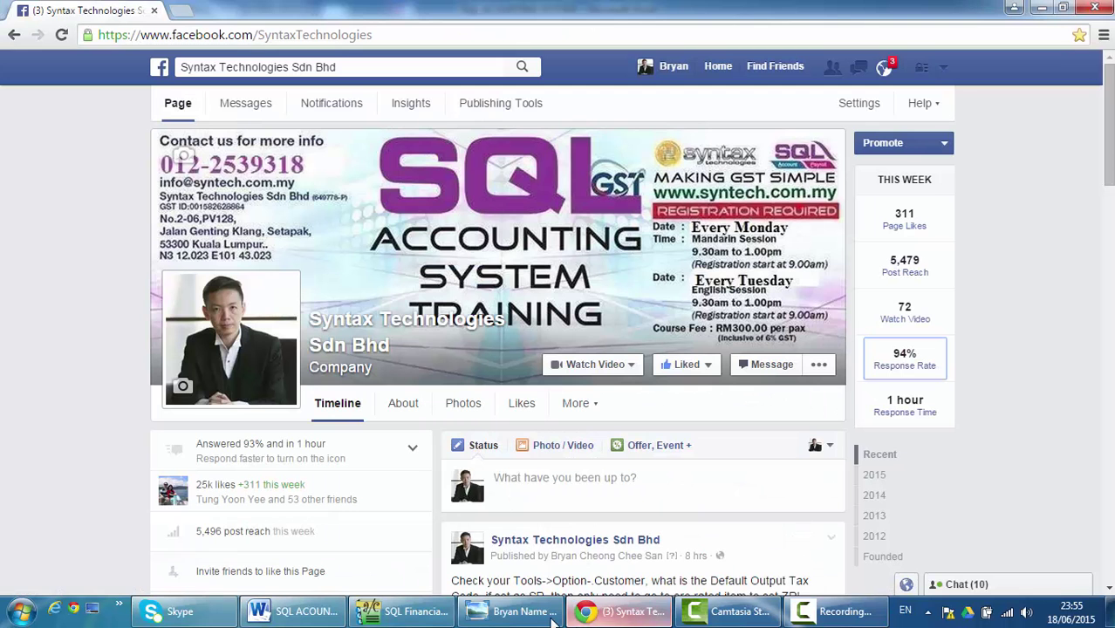
# - Briefly show the name card image, then return to SQL Financial Accounting
pyautogui.click(505, 613)
pyautogui.click(369, 610)
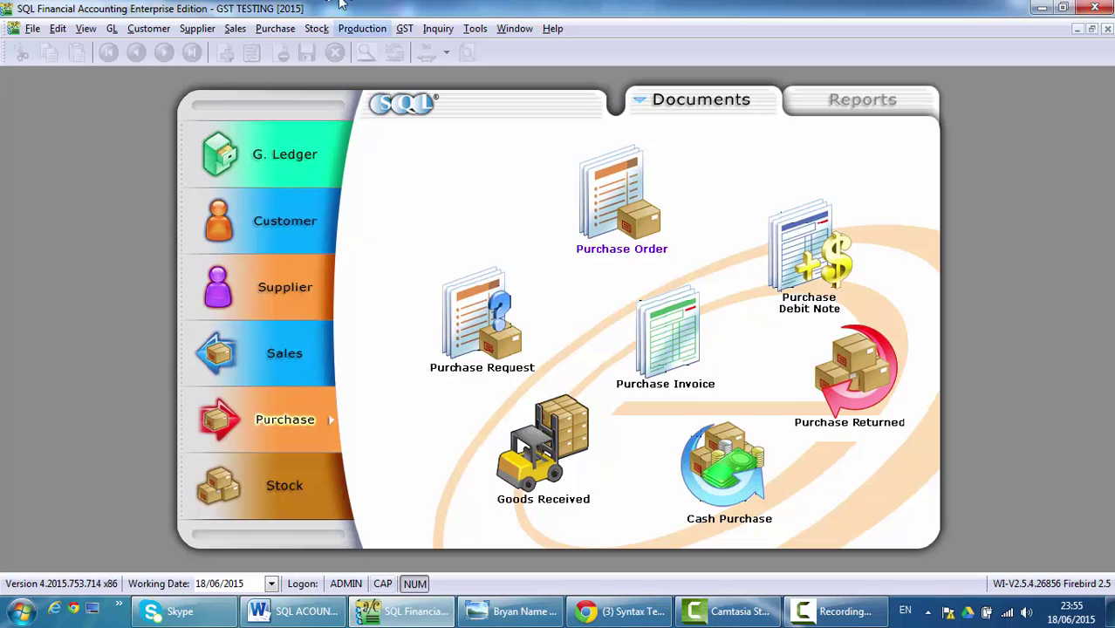
# - Delete the processed 01 Apr–30 Jun 2015 GST return, authorising it with the admin password
pyautogui.click(404, 28)
pyautogui.click(437, 106)
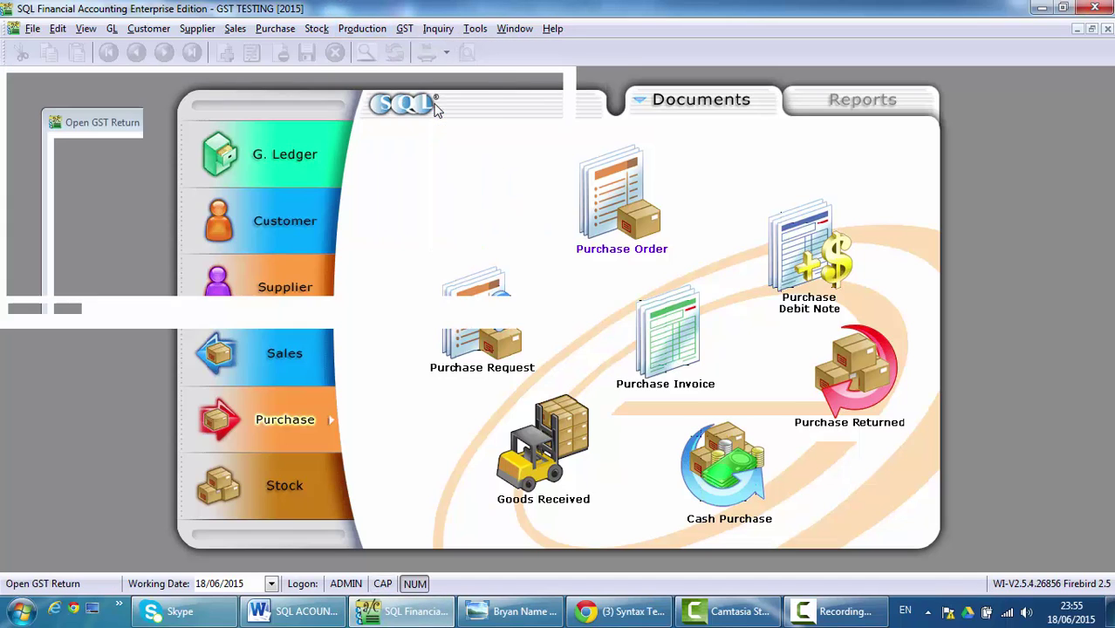
pyautogui.rightClick(469, 105)
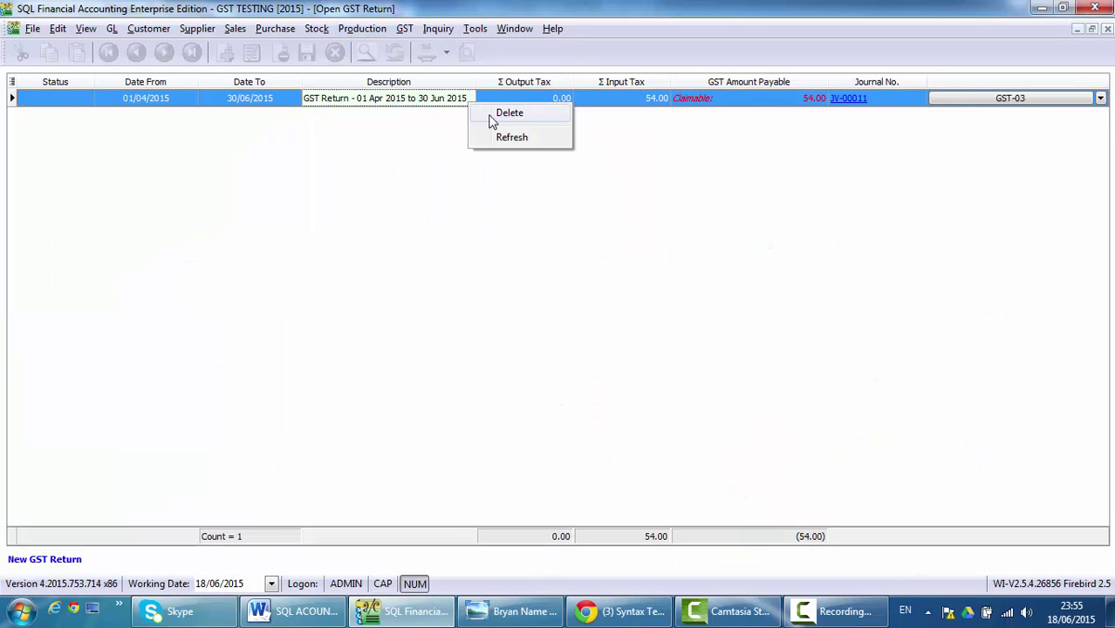
pyautogui.click(494, 114)
pyautogui.click(618, 328)
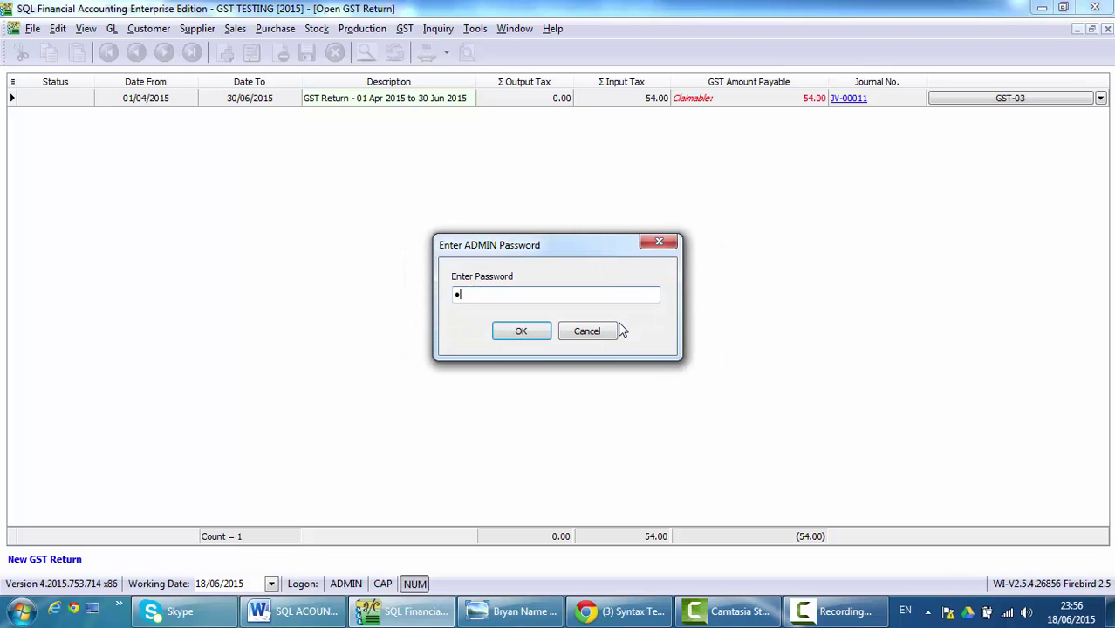
pyautogui.press('Return')
pyautogui.click(698, 253)
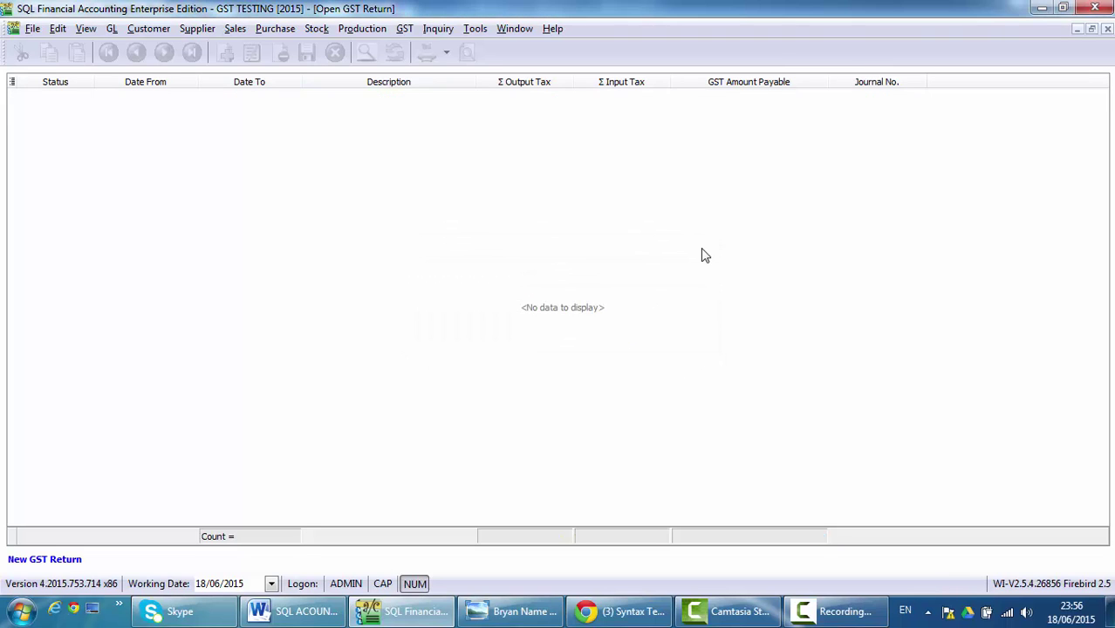
# - Close the GST return listing and open Customer documents' Payment list
pyautogui.click(1107, 29)
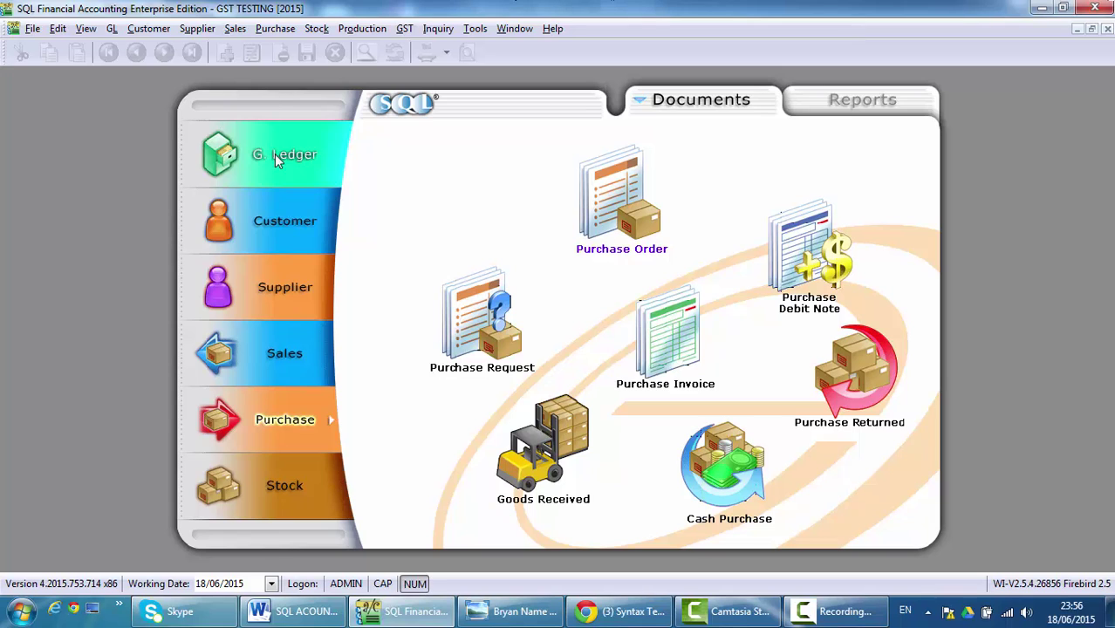
pyautogui.click(286, 219)
pyautogui.click(807, 249)
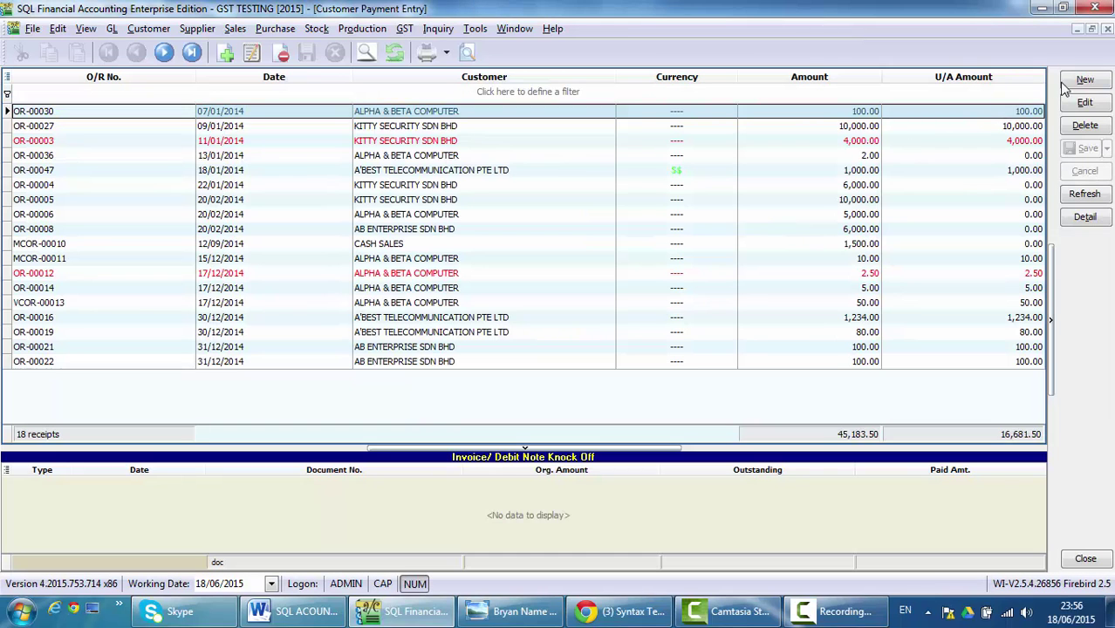
# - Save a new non-refundable 100.00 payment from GST CUSTOMER with its cheque number
pyautogui.click(1068, 82)
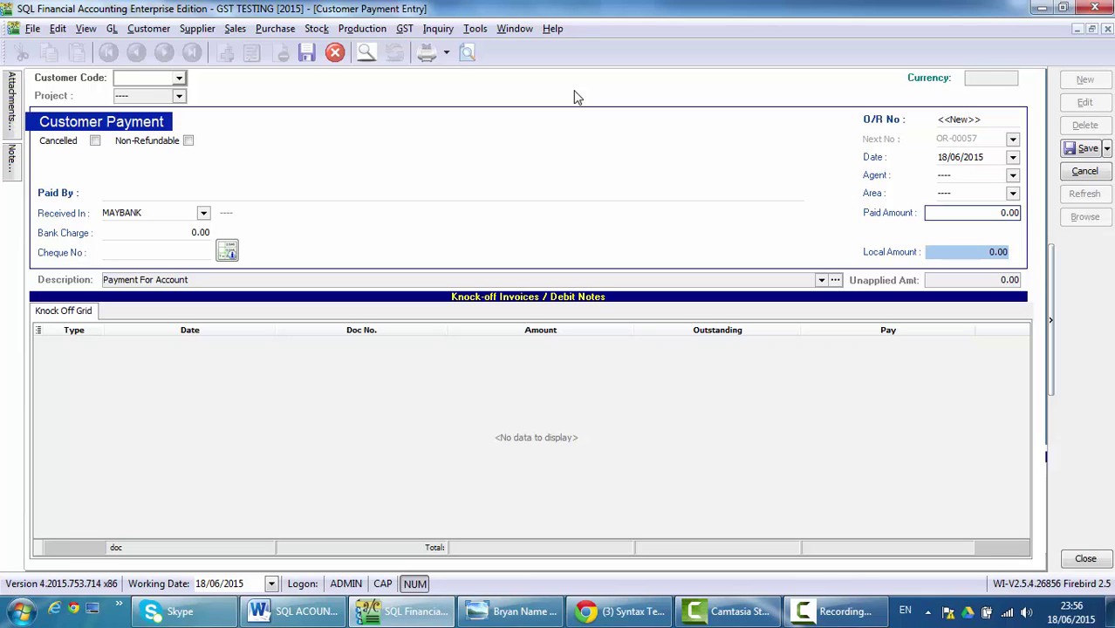
pyautogui.write('gst')
pyautogui.press('Return')
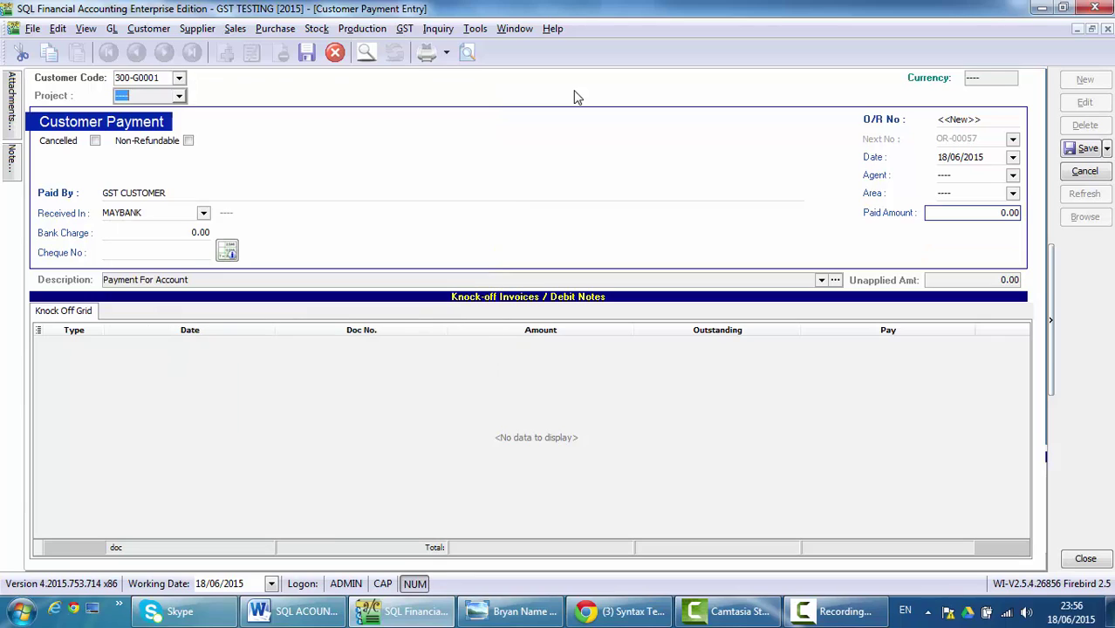
pyautogui.click(932, 215)
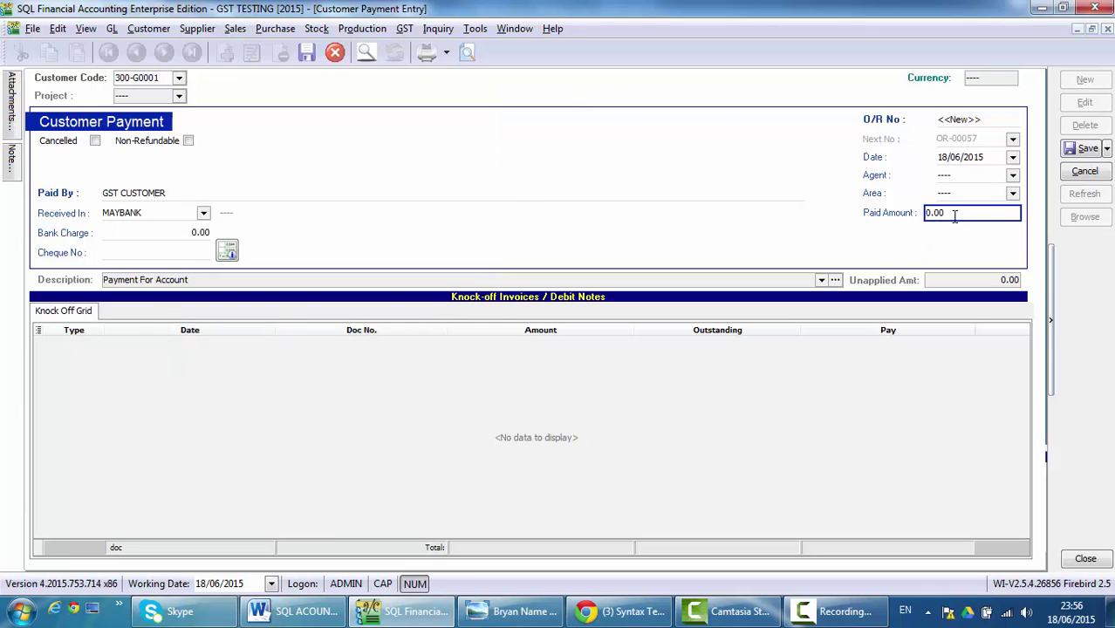
pyautogui.moveTo(953, 213); pyautogui.dragTo(817, 206)
pyautogui.write('100')
pyautogui.click(197, 254)
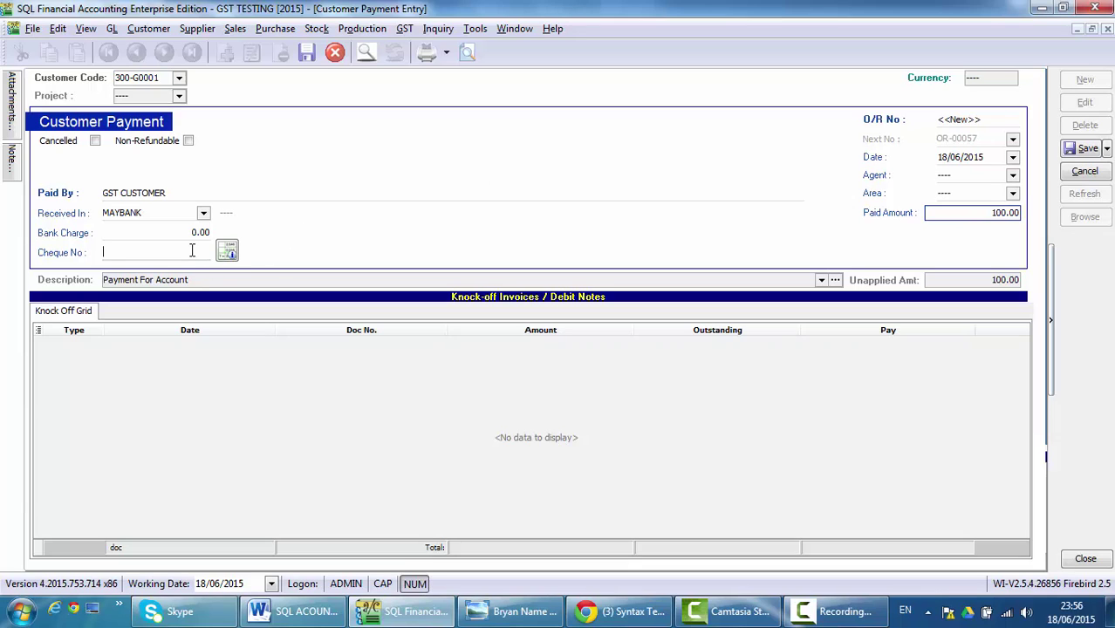
pyautogui.write('mbb34343')
pyautogui.click(189, 141)
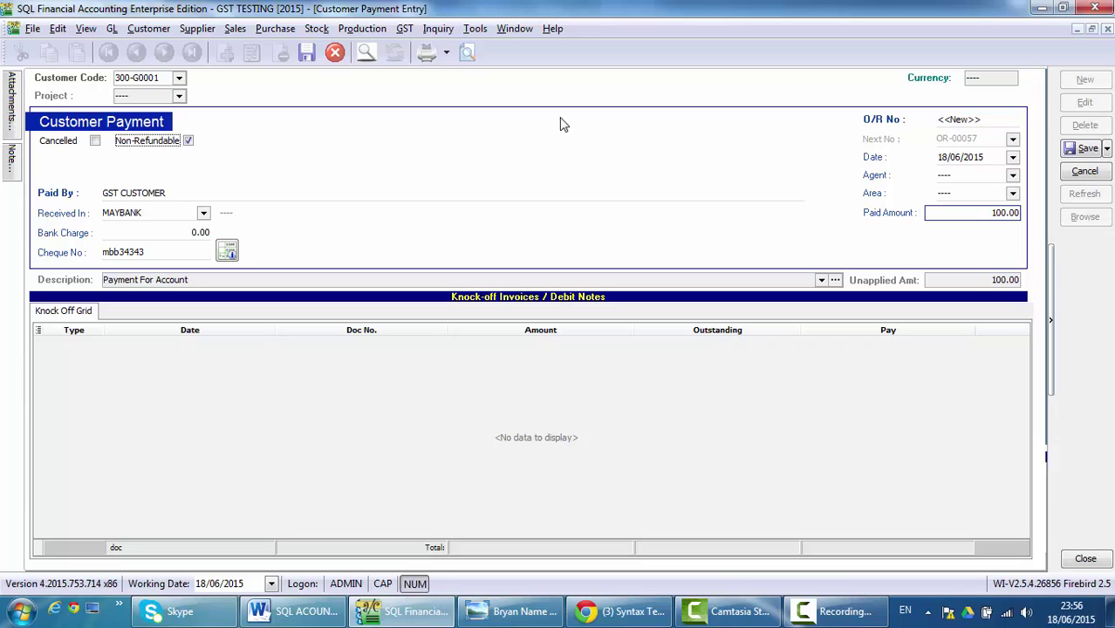
pyautogui.click(1082, 149)
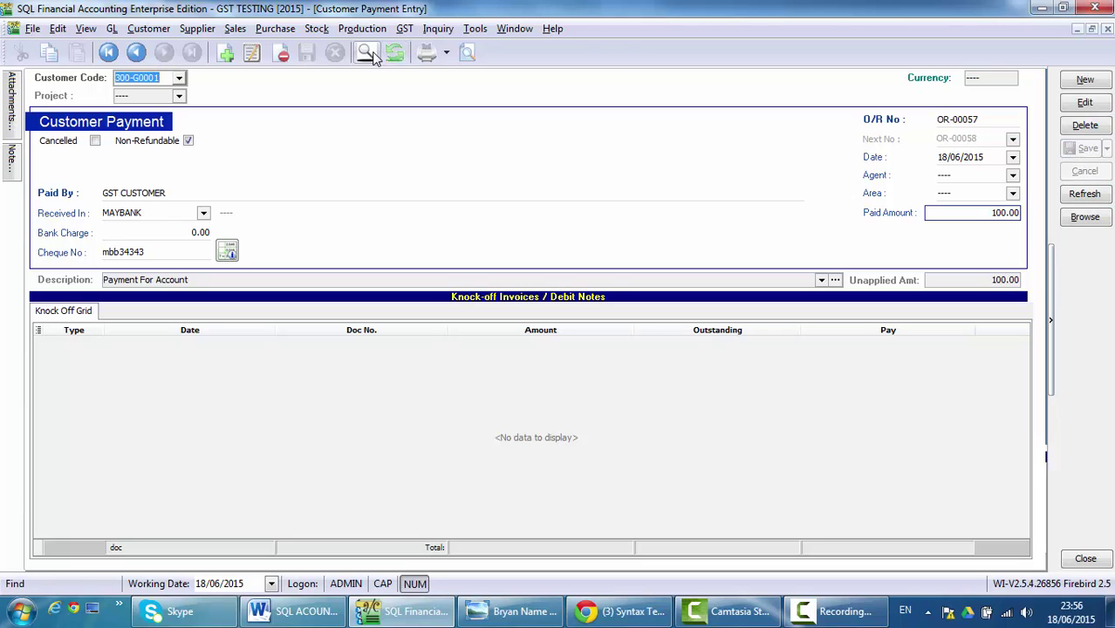
# - Start a new GST return from the GST menu, then close it unsaved
pyautogui.click(404, 28)
pyautogui.click(418, 87)
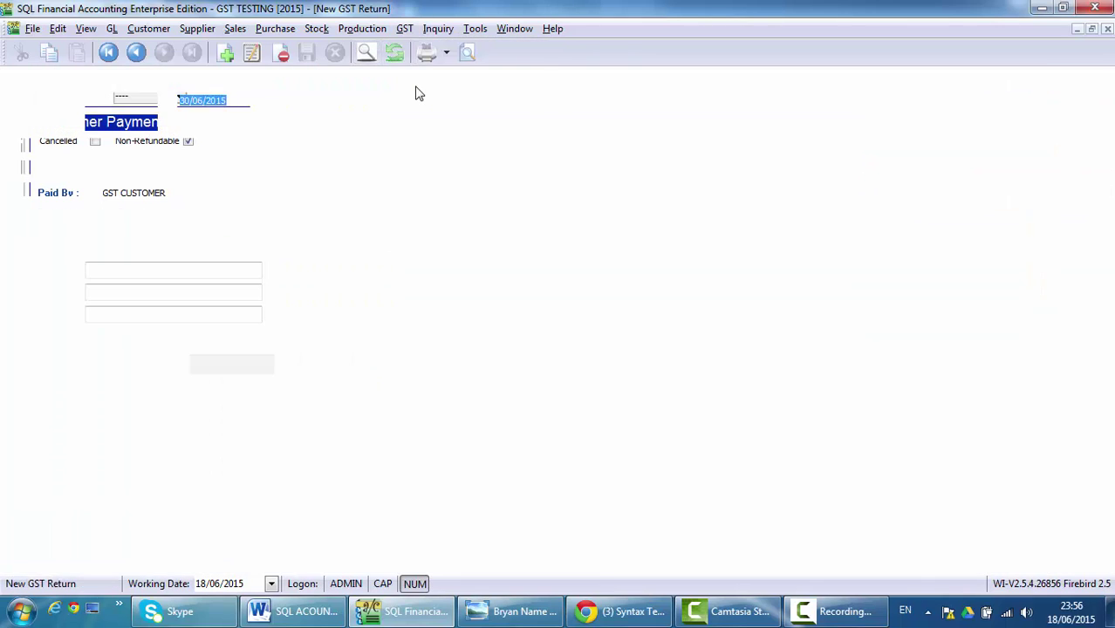
pyautogui.click(1107, 29)
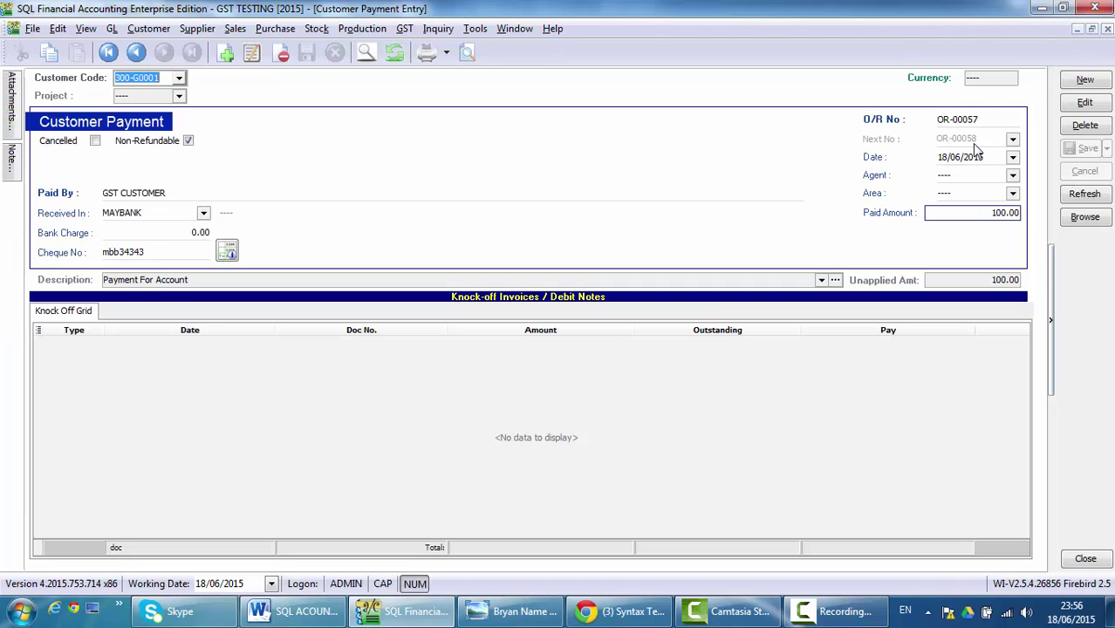
# - Change the payment's O/R No to OR TRAINING, save it, and close the payment window
pyautogui.click(1084, 102)
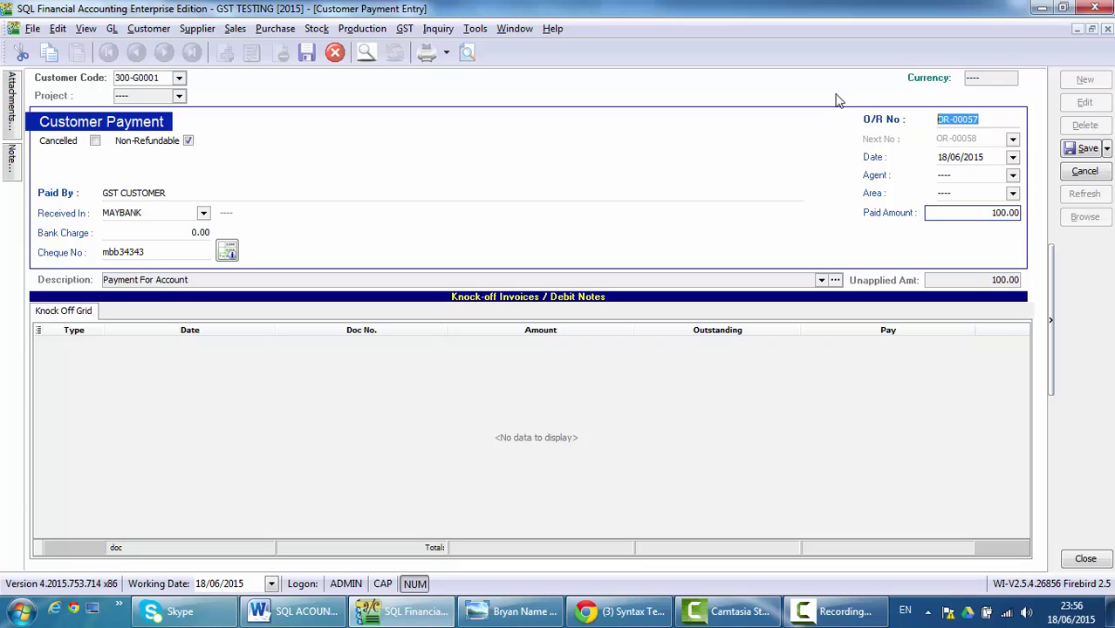
pyautogui.press('capslock')
pyautogui.write('OR TRAINING')
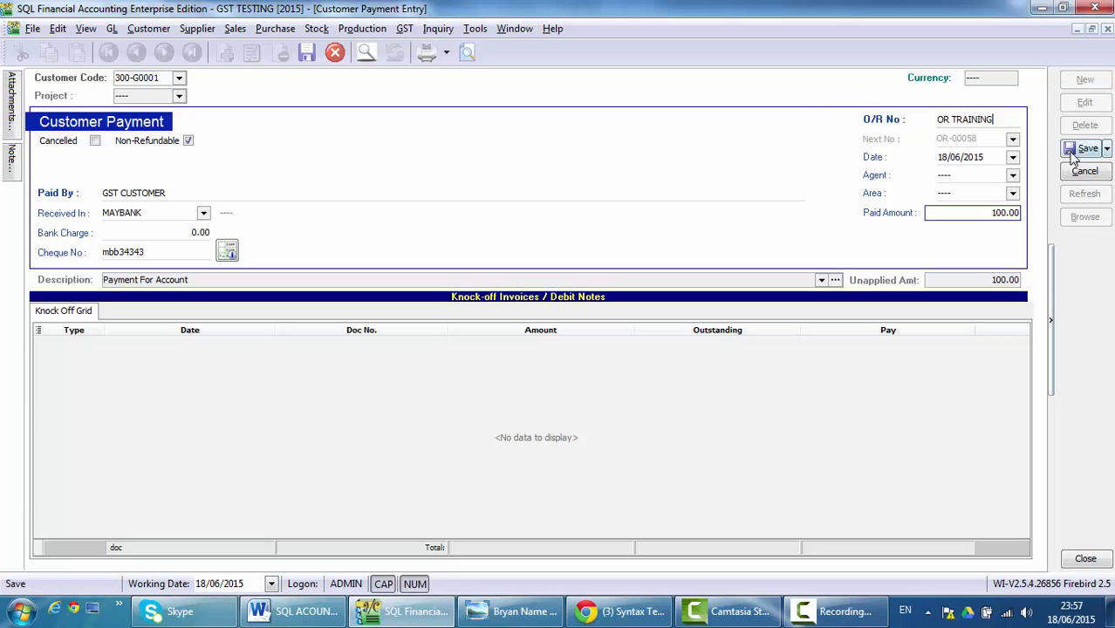
pyautogui.click(1082, 150)
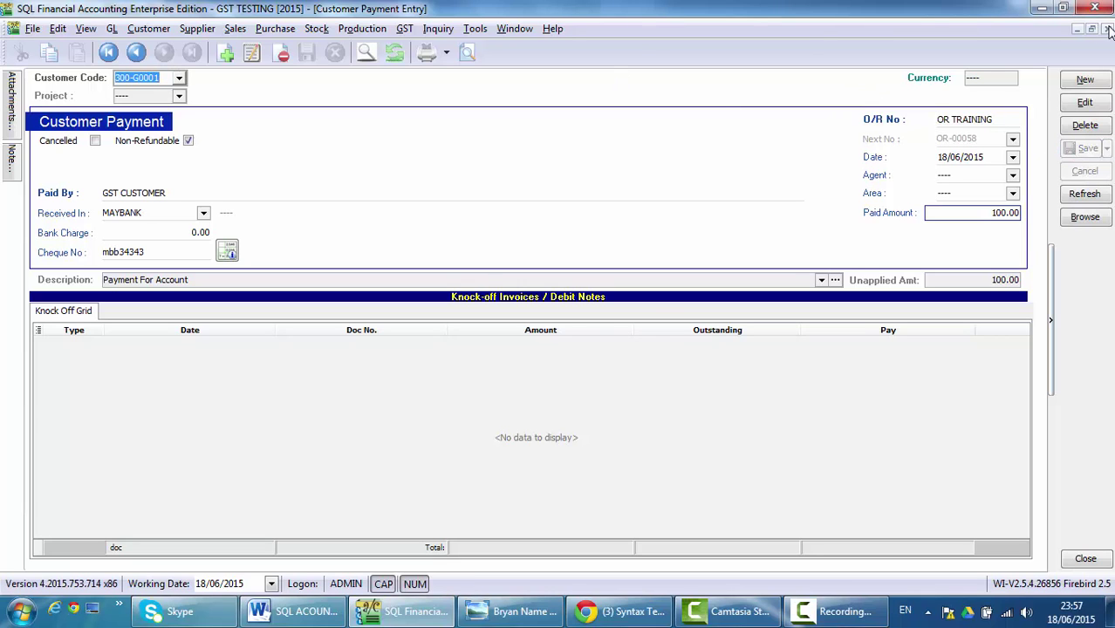
pyautogui.click(365, 52)
# - Process a new GST return for April–June 2015
pyautogui.click(404, 28)
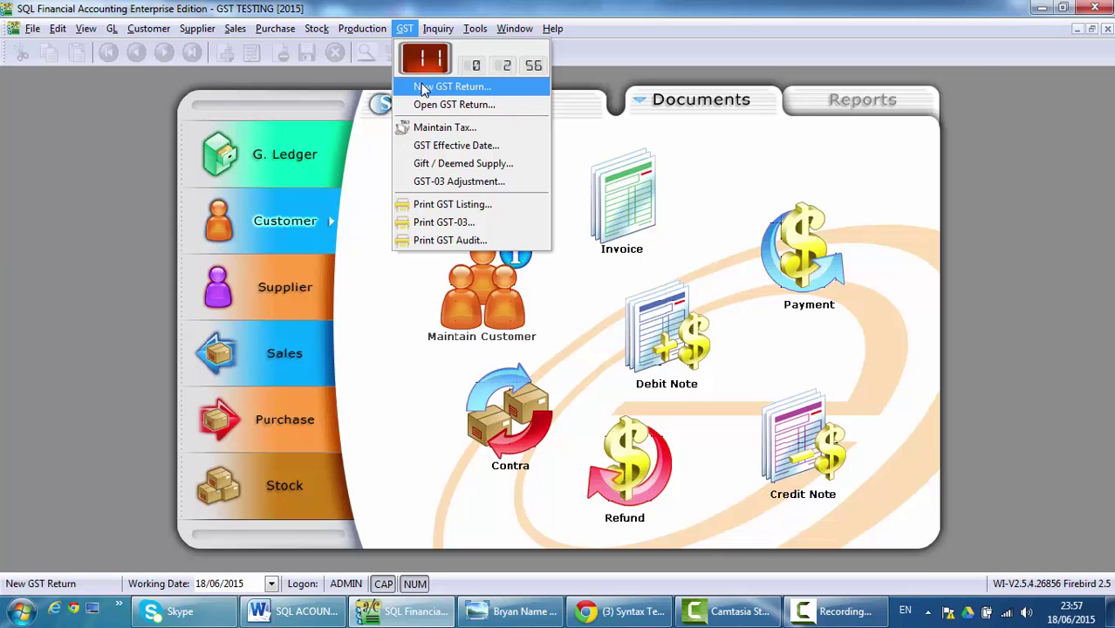
pyautogui.click(422, 81)
pyautogui.click(252, 371)
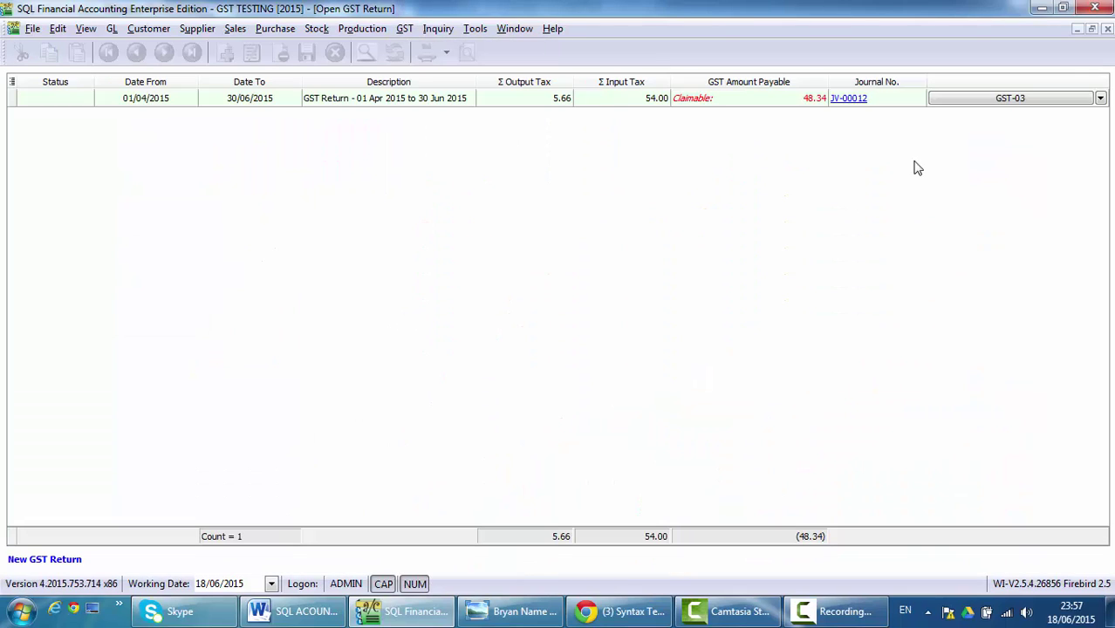
# - Check GST-03 field 5b's 5.66 output tax against the OR TRAINING deposit, then close everything
pyautogui.click(978, 101)
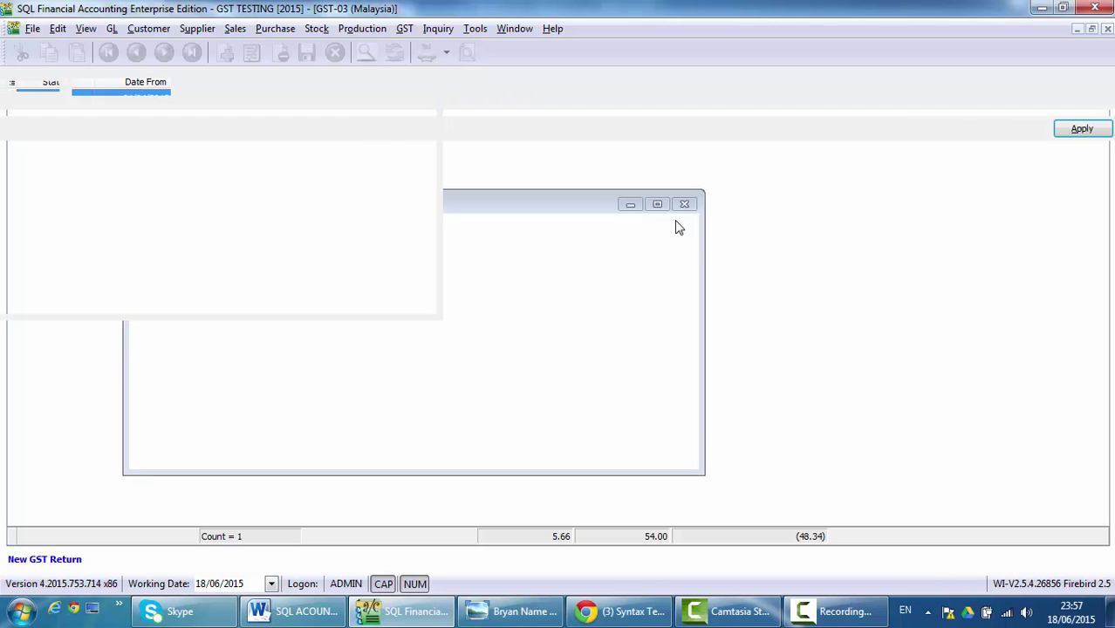
pyautogui.scroll(-5, 728, 277)
pyautogui.scroll(-10, 732, 278)
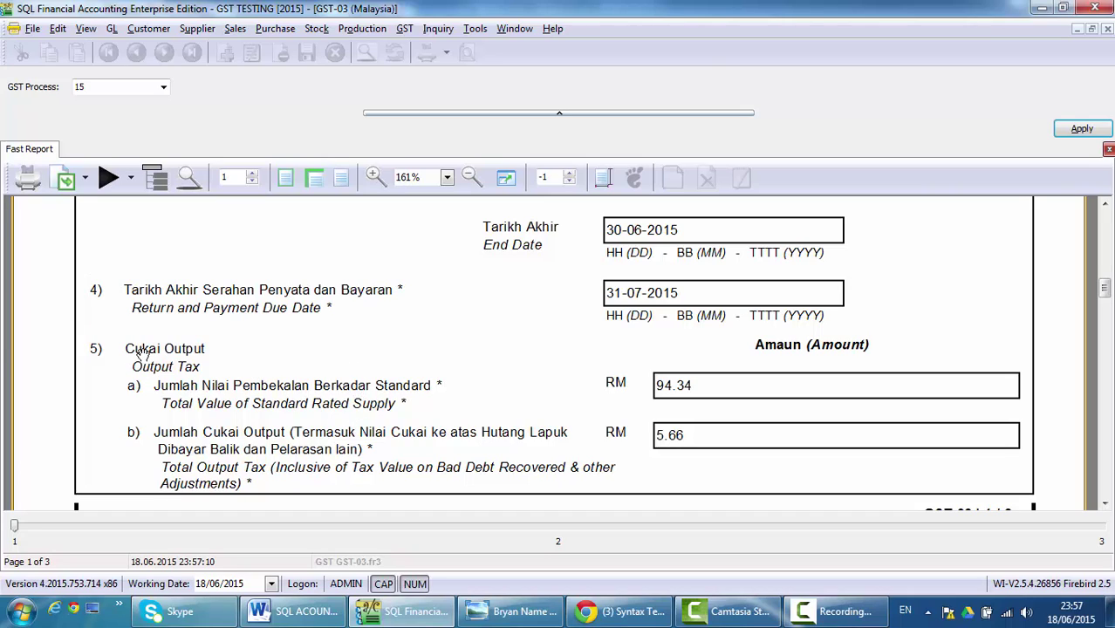
pyautogui.click(674, 436)
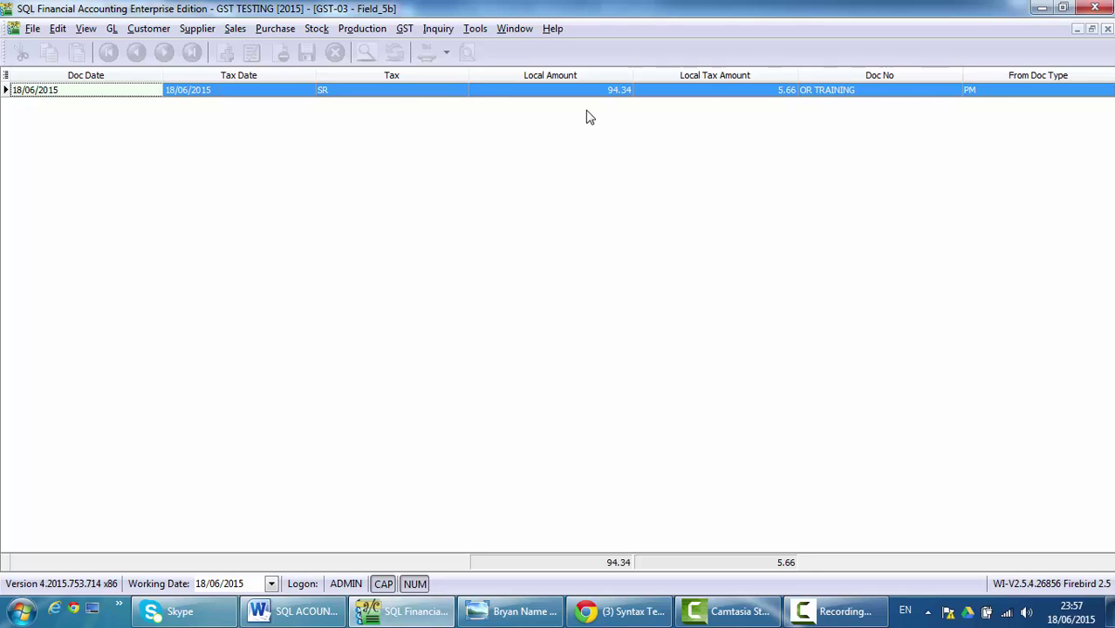
pyautogui.click(1107, 29)
pyautogui.click(1107, 30)
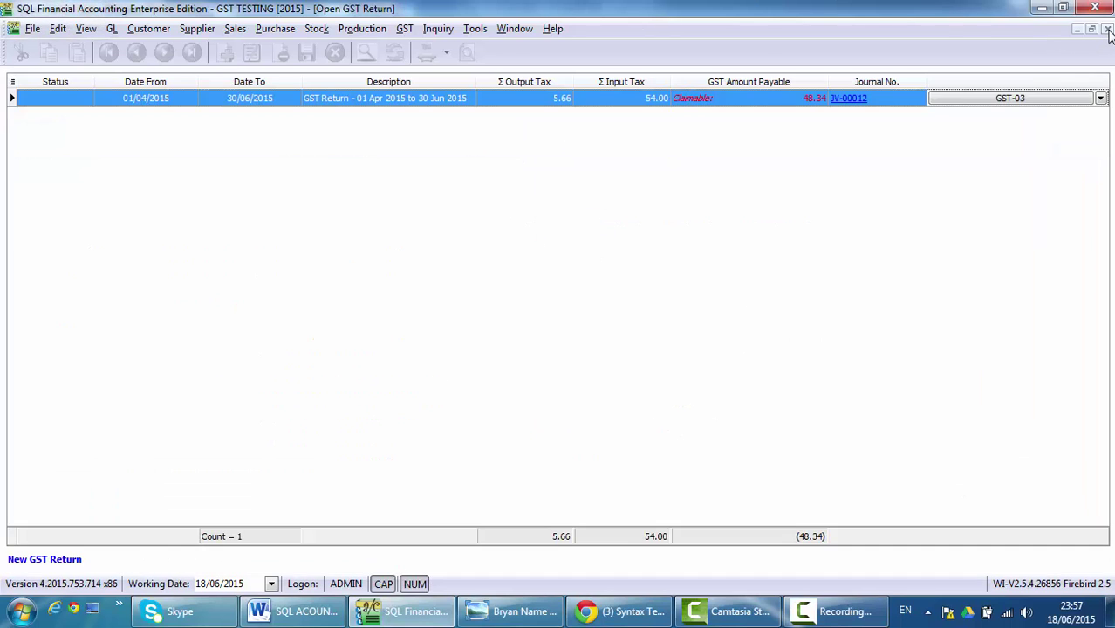
pyautogui.click(1107, 30)
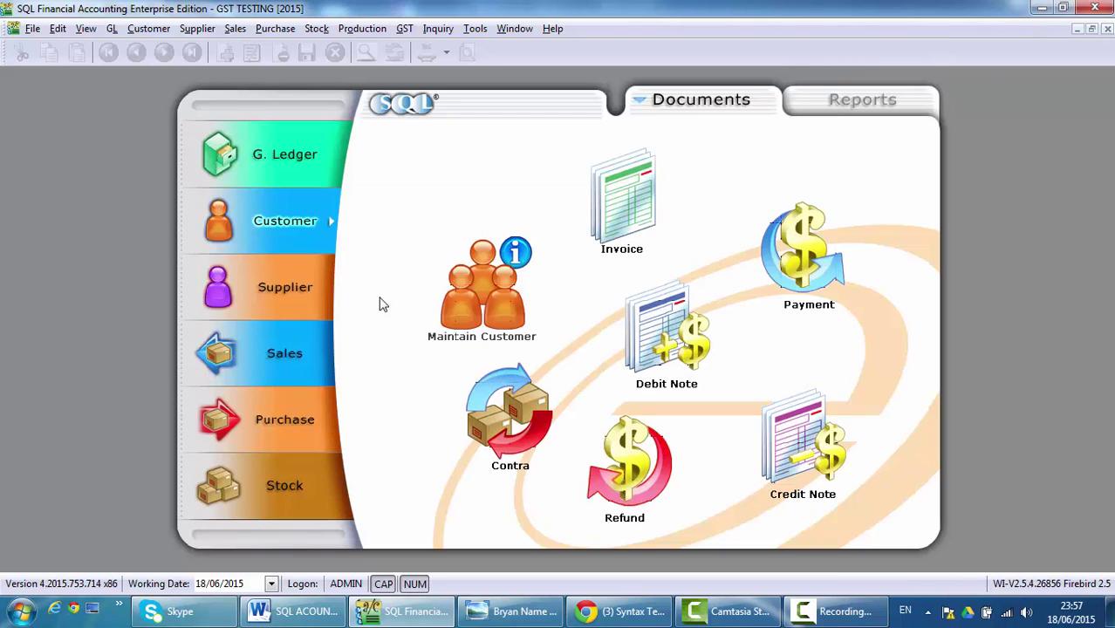
# - Start a new sales invoice for GST CUSTOMER and go to its invoice date
pyautogui.click(301, 356)
pyautogui.click(666, 344)
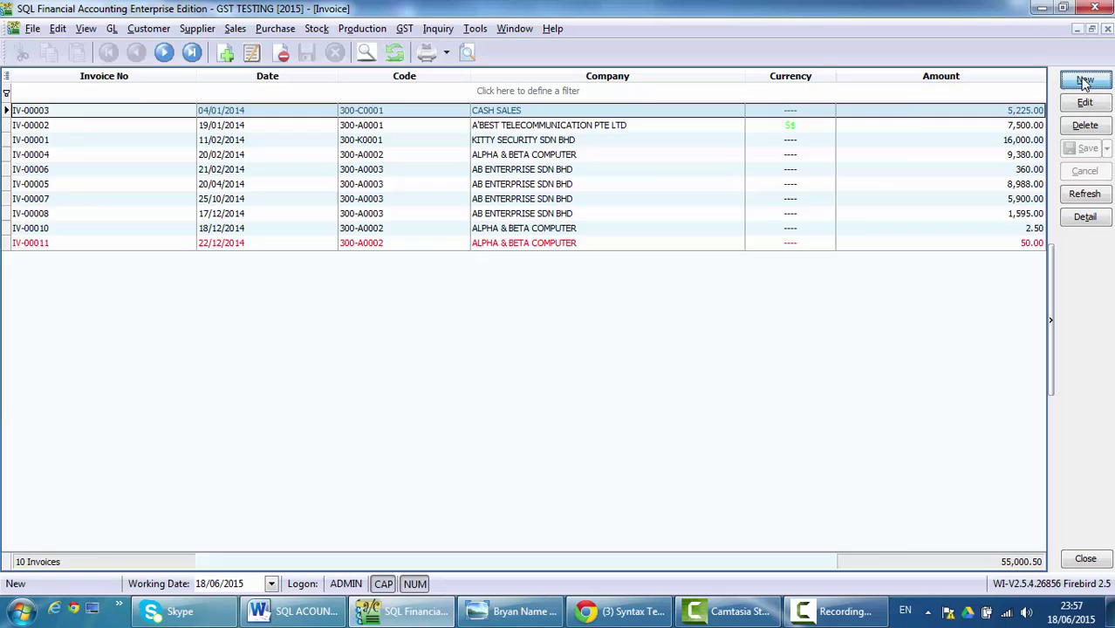
pyautogui.click(1084, 81)
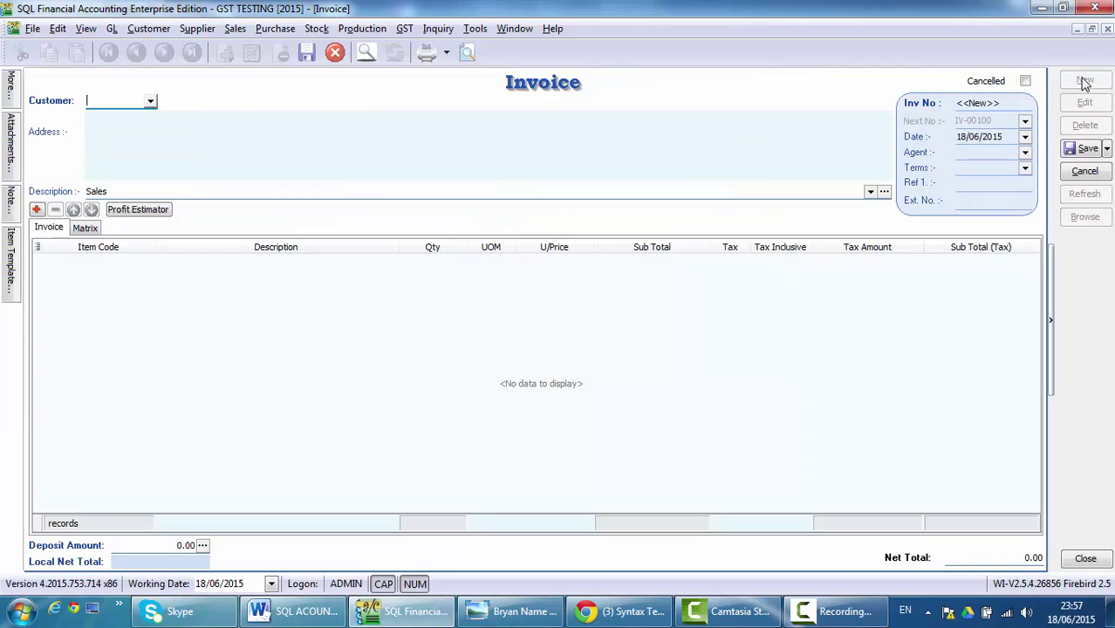
pyautogui.write('GS')
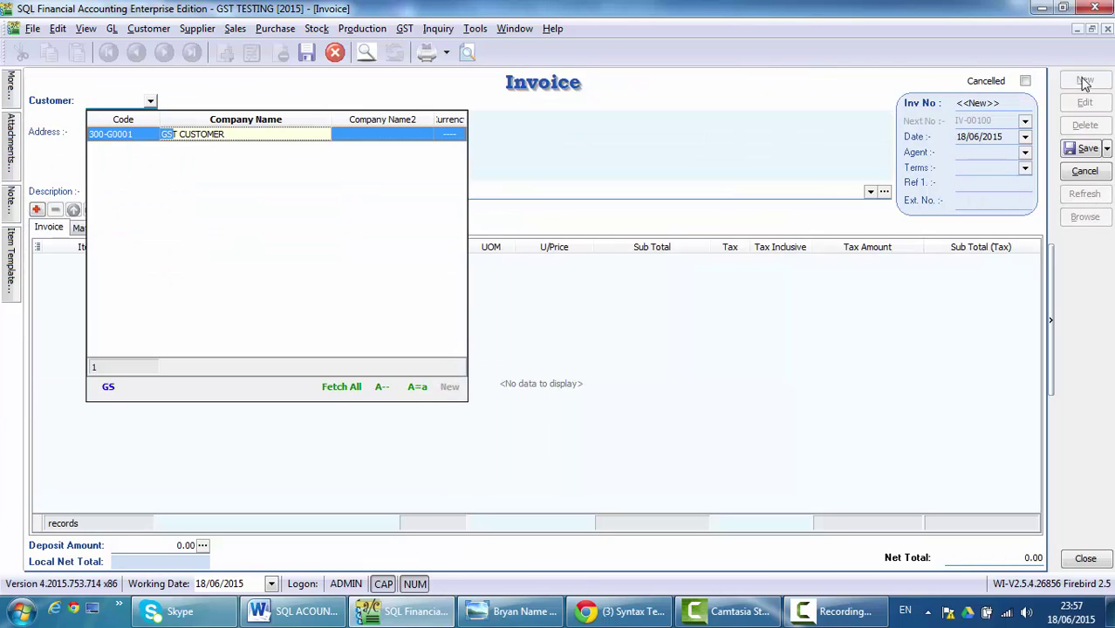
pyautogui.press('Return')
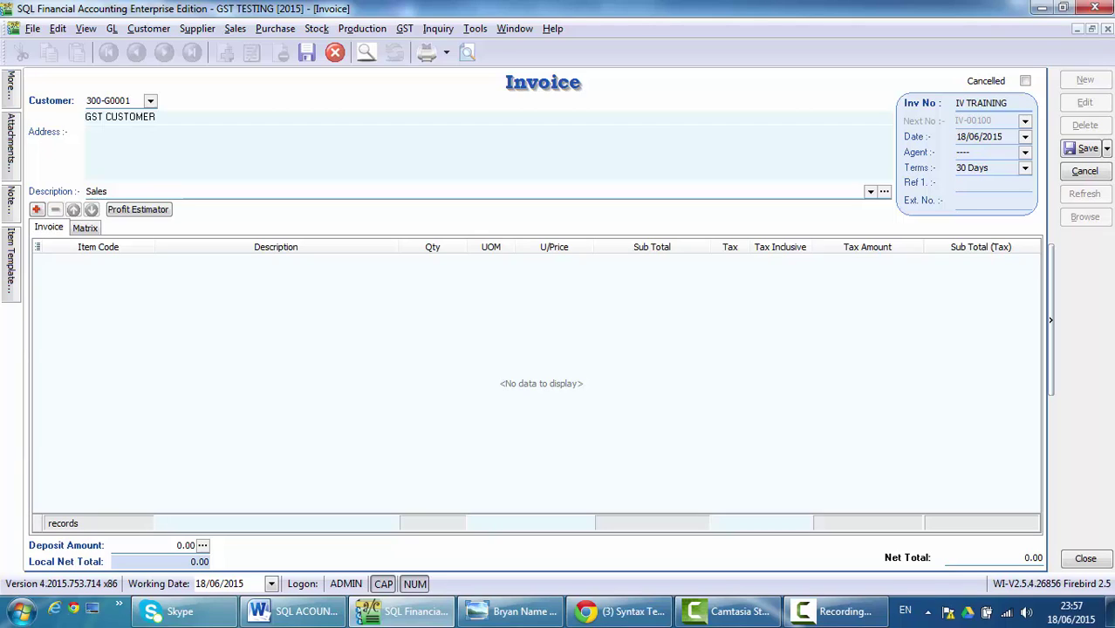
pyautogui.click(975, 136)
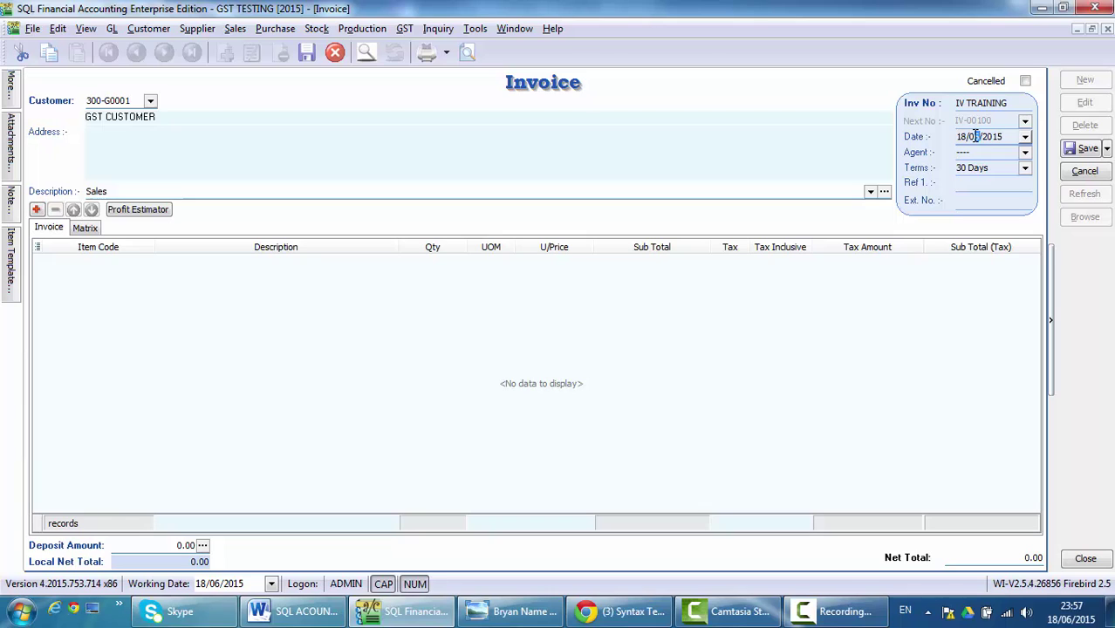
# - Add a MAXIS PREPAID-RM120 (M-PRE-120) line at 500.00 unit price, then save and close the invoice
pyautogui.click(97, 267)
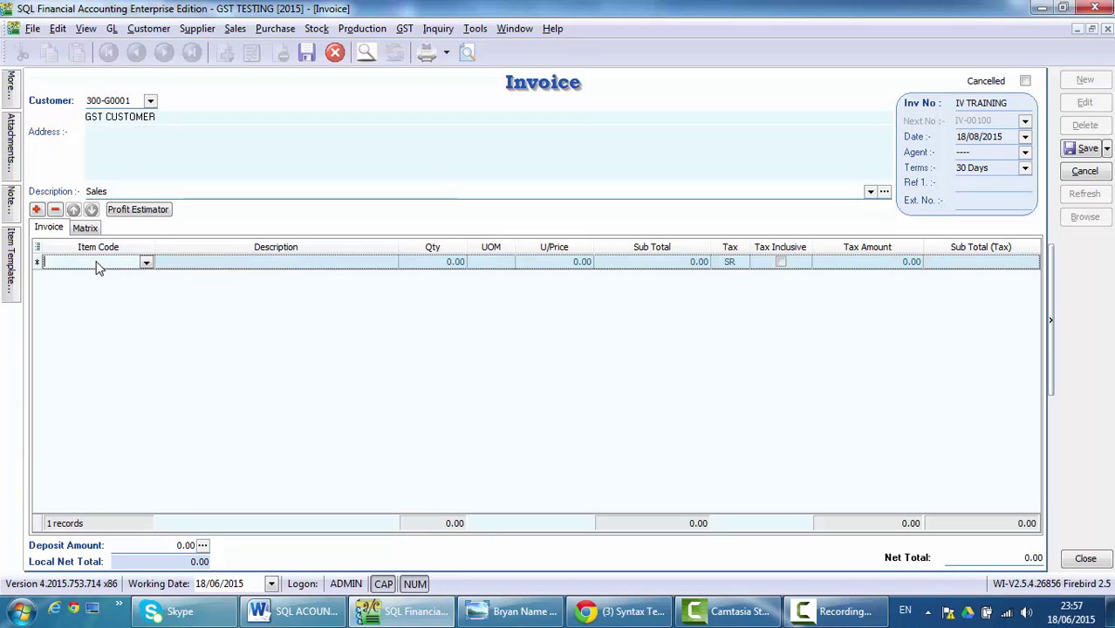
pyautogui.write('MAXI')
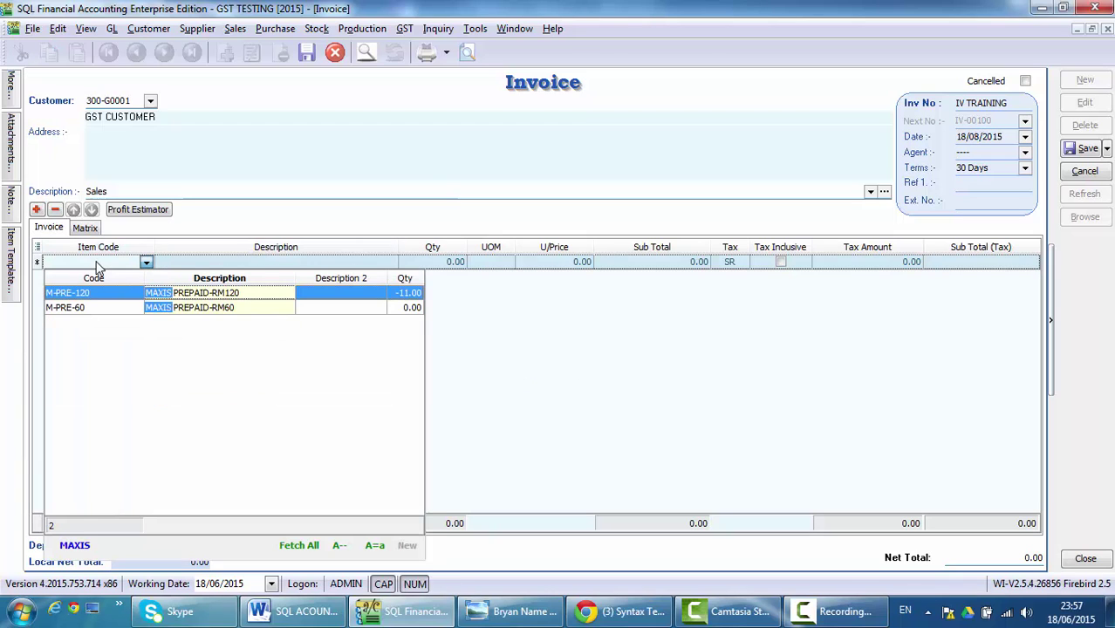
pyautogui.write('S')
pyautogui.press('Return')
pyautogui.click(546, 263)
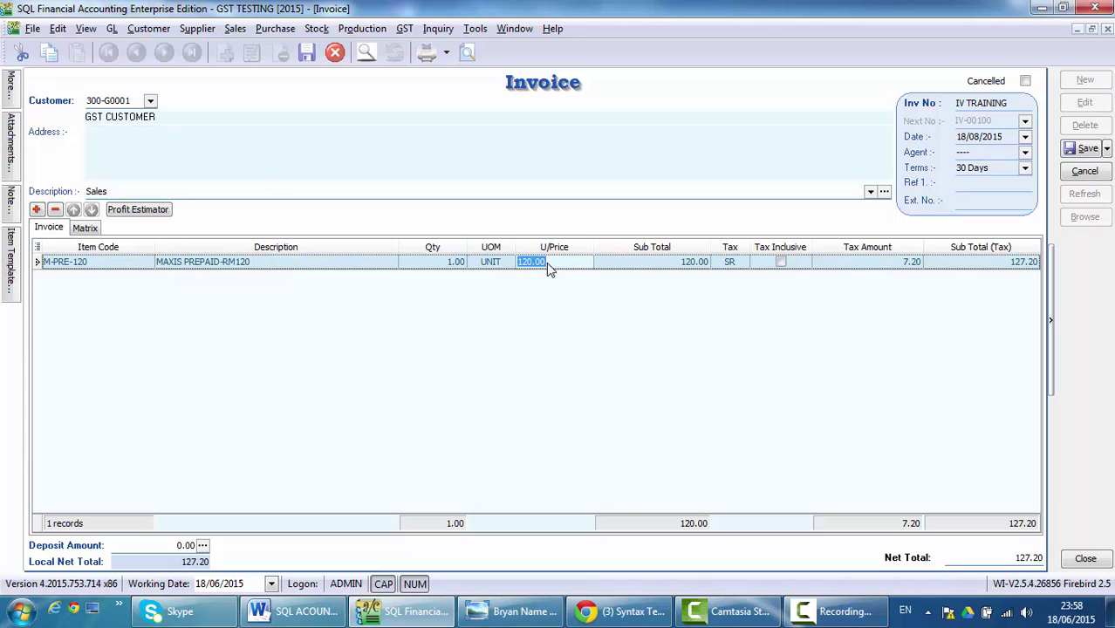
pyautogui.write('500')
pyautogui.press('Tab')
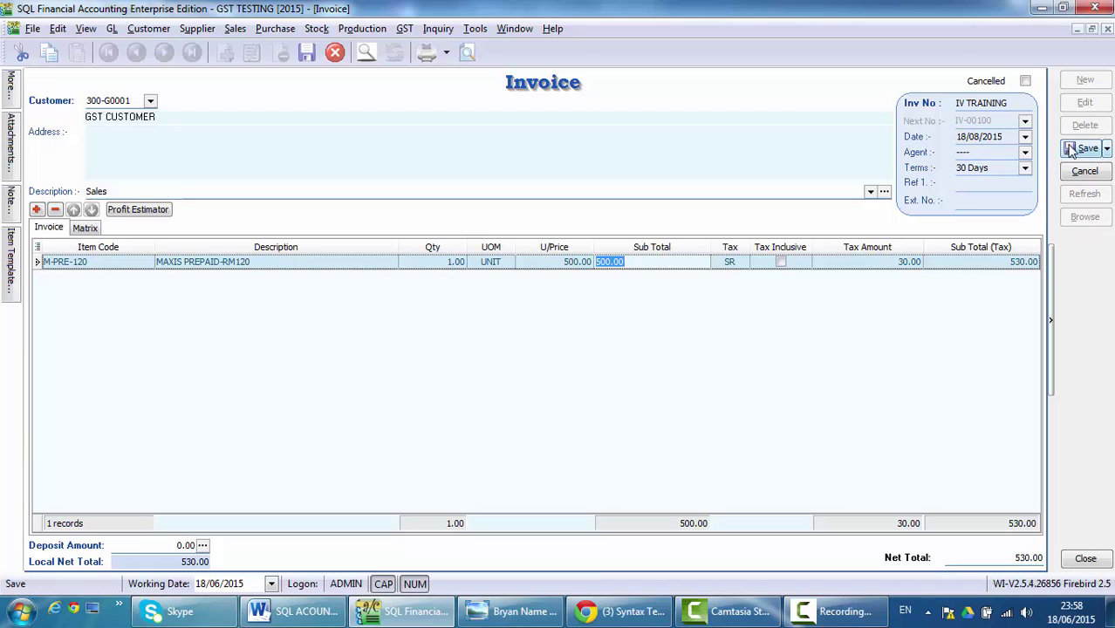
pyautogui.click(1075, 149)
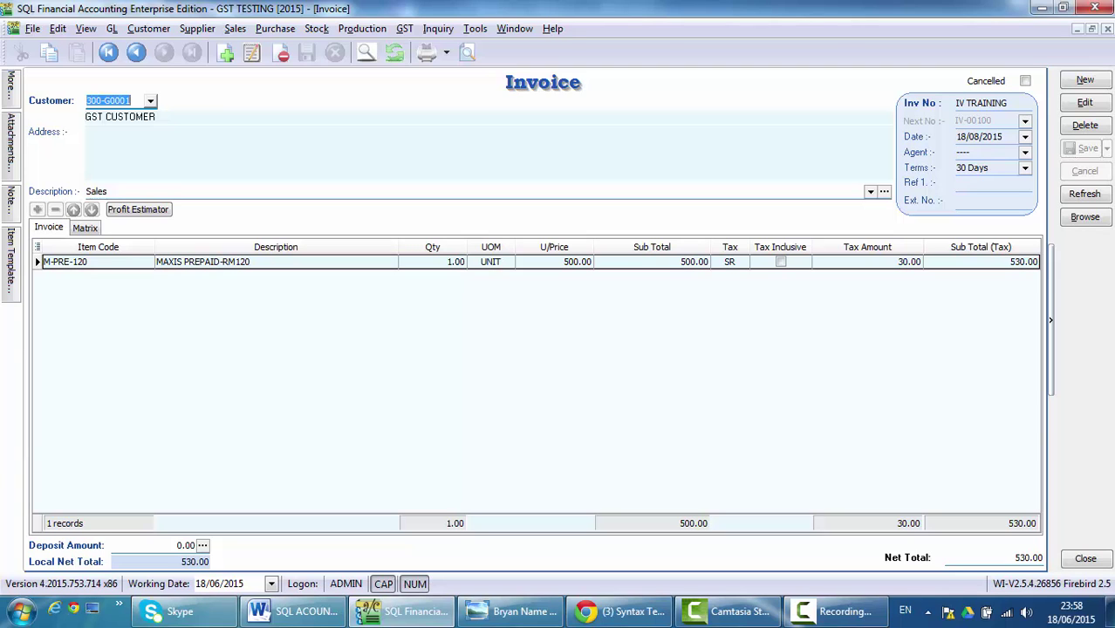
pyautogui.click(1106, 29)
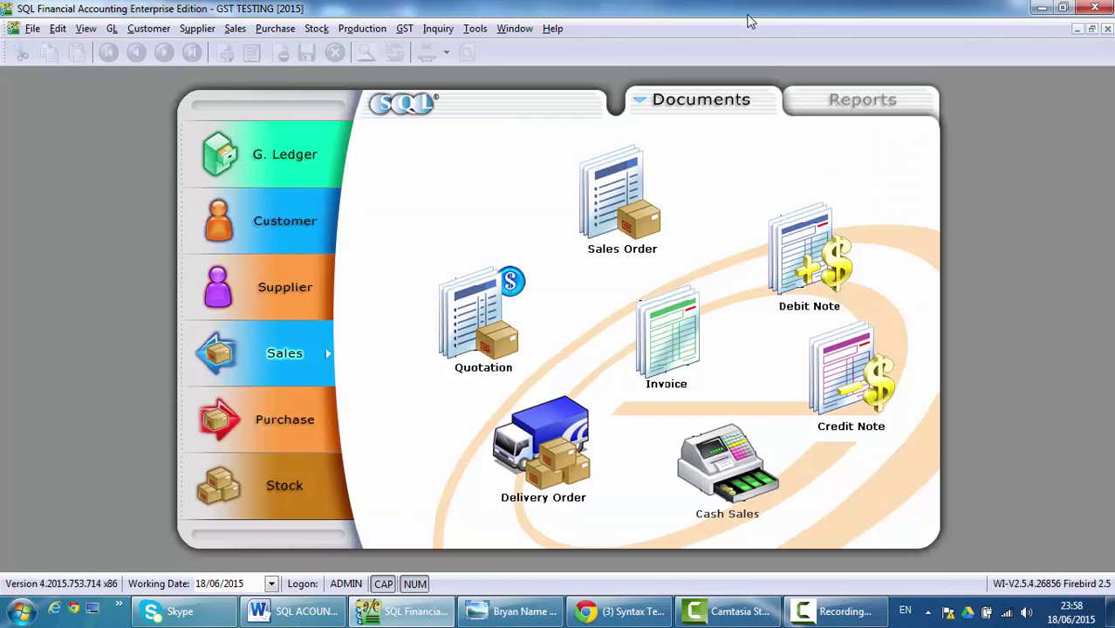
# - Open GST CUSTOMER's OR TRAINING receipt from the customer payment list filtered by 'GST'
pyautogui.click(297, 205)
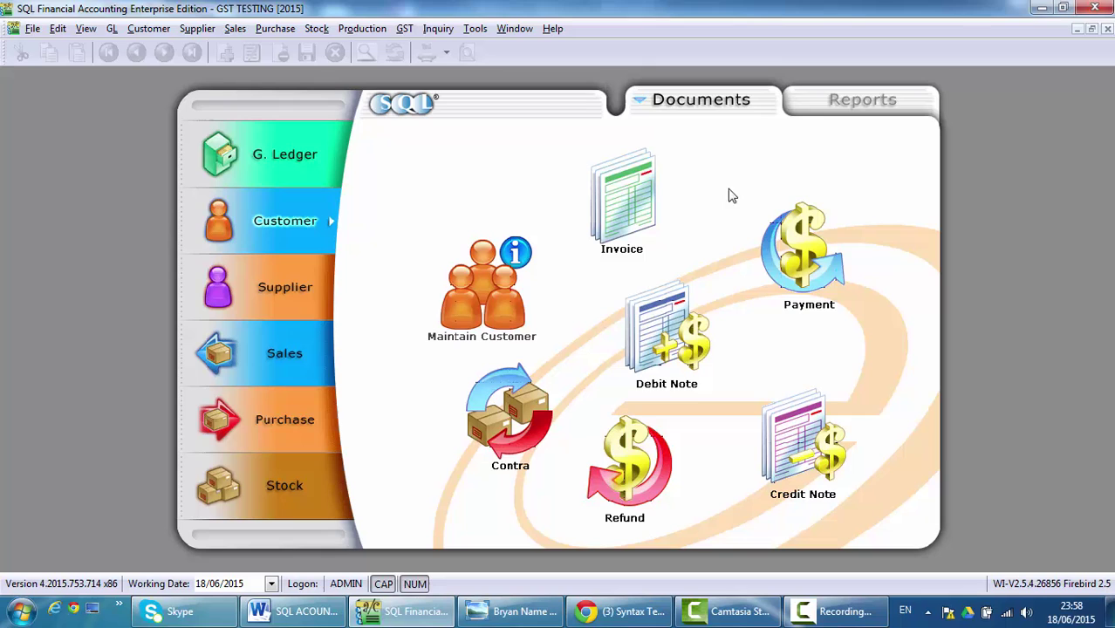
pyautogui.click(771, 234)
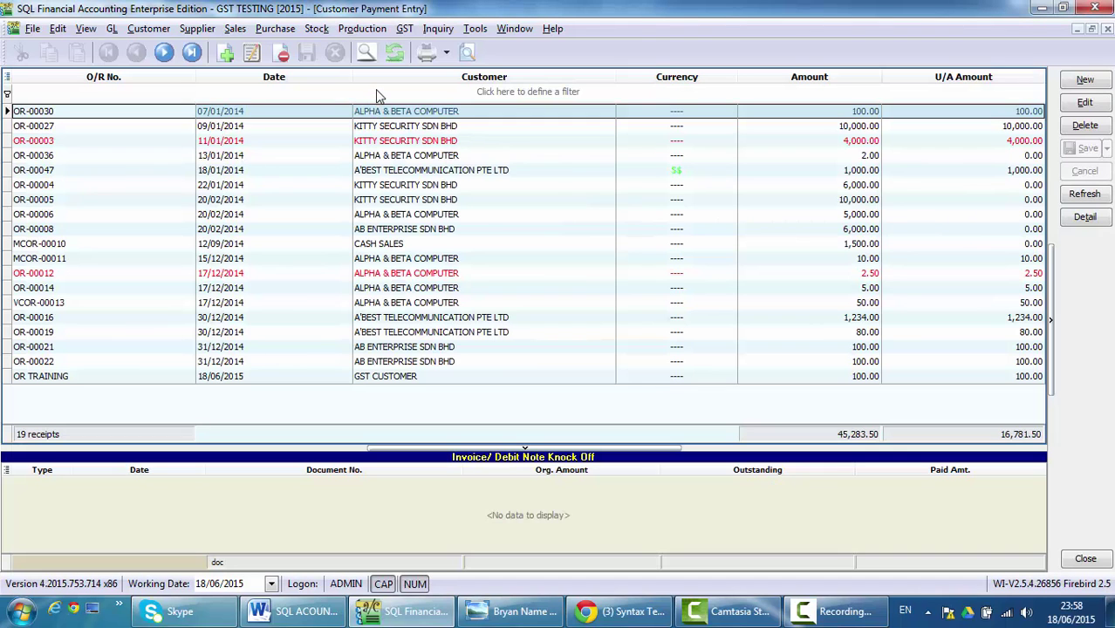
pyautogui.click(377, 92)
pyautogui.write('GST')
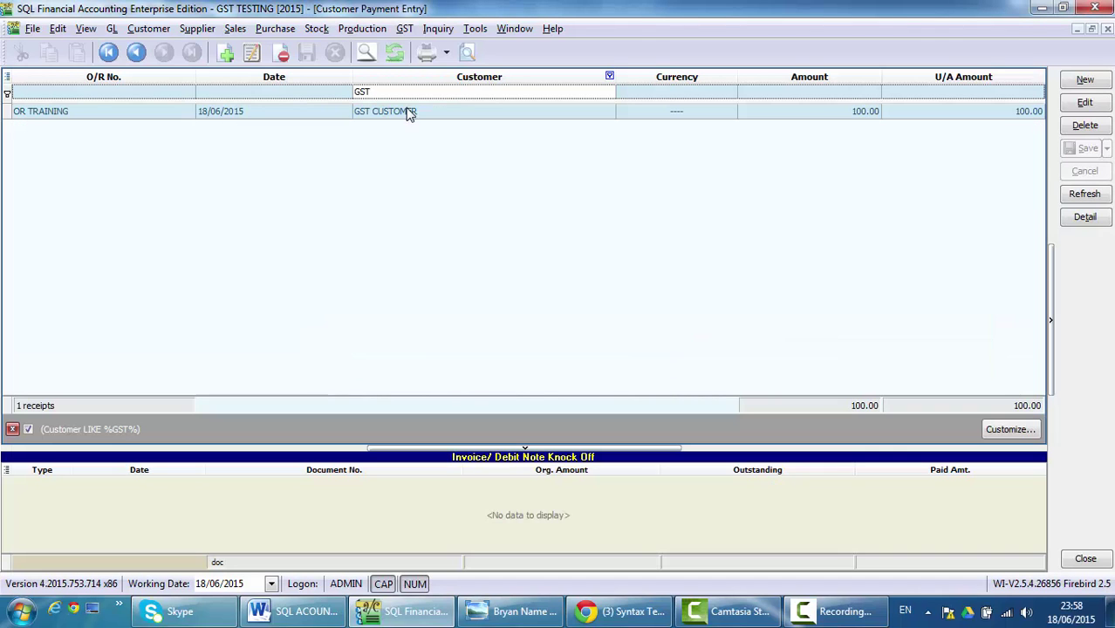
pyautogui.click(406, 115)
pyautogui.doubleClick(407, 115)
# - Knock off 100.00 of the receipt against invoice IV TRAINING and save it
pyautogui.click(1084, 102)
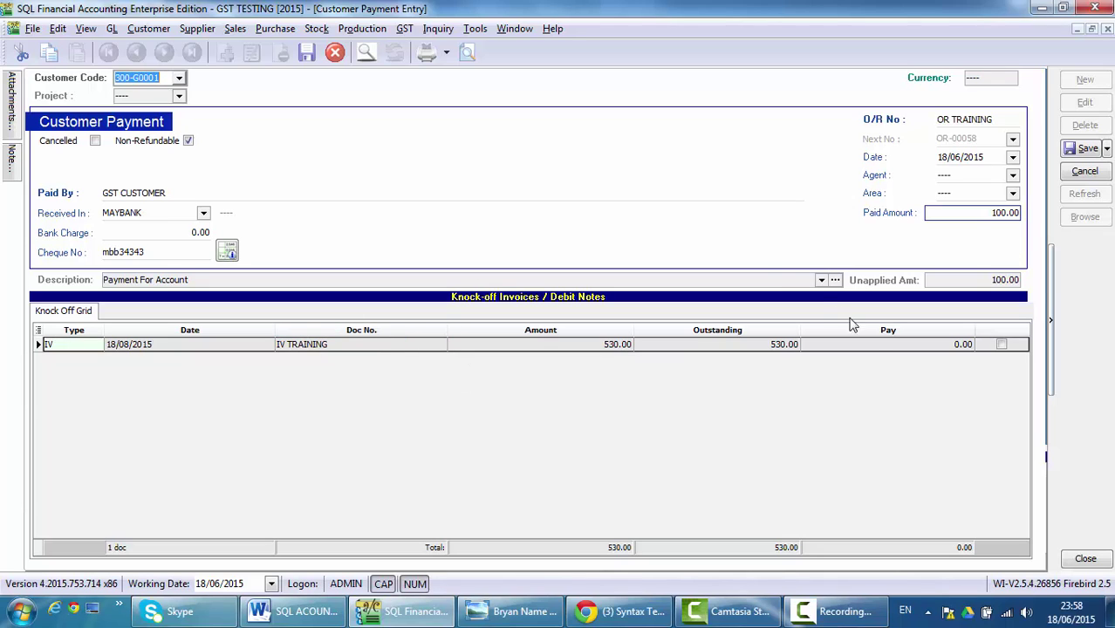
pyautogui.click(1001, 345)
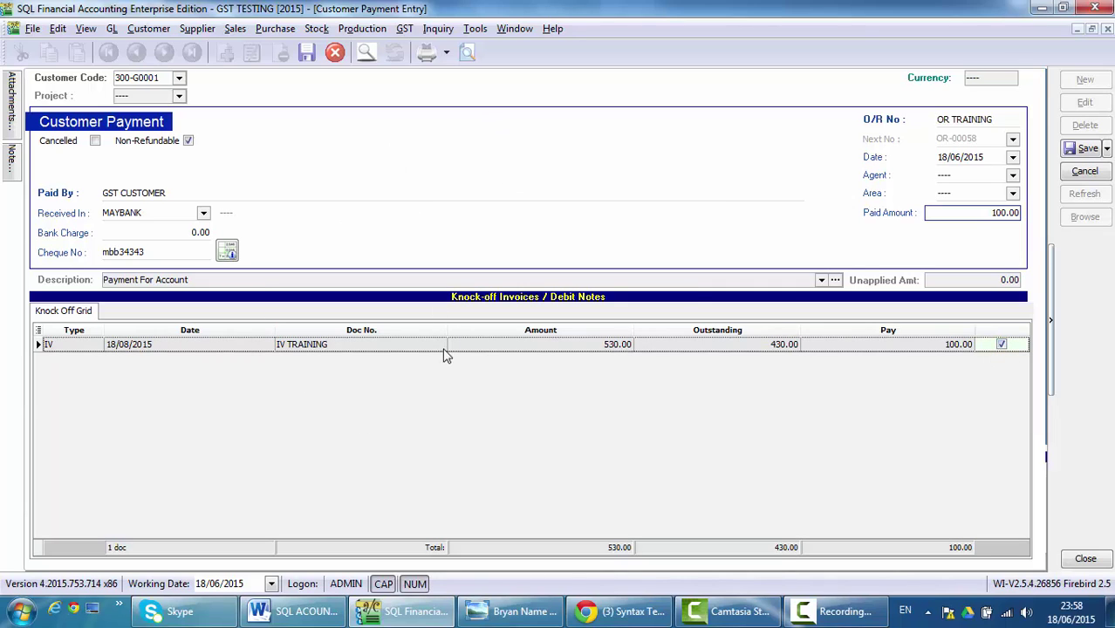
pyautogui.click(1085, 150)
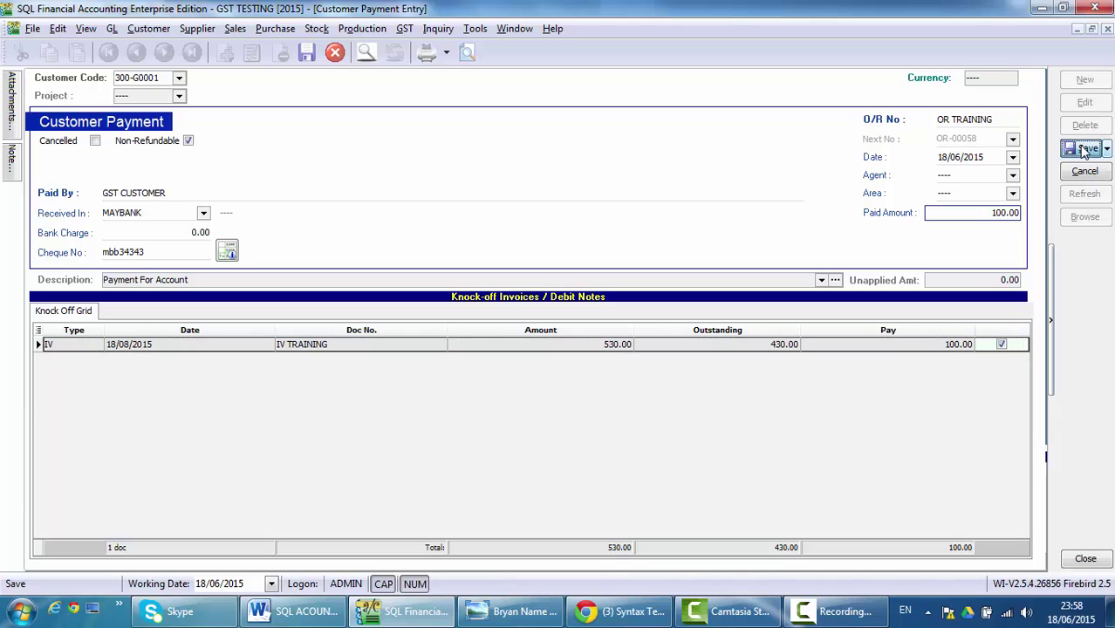
pyautogui.click(405, 30)
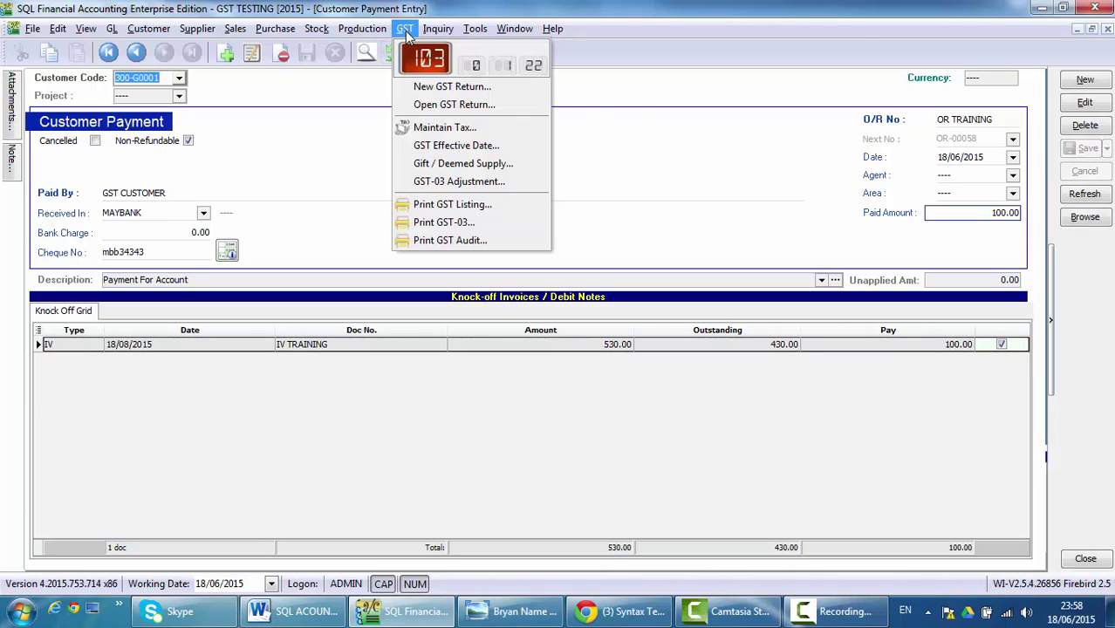
# - Process the July–September 2015 GST return and open its GST-03 form
pyautogui.click(435, 85)
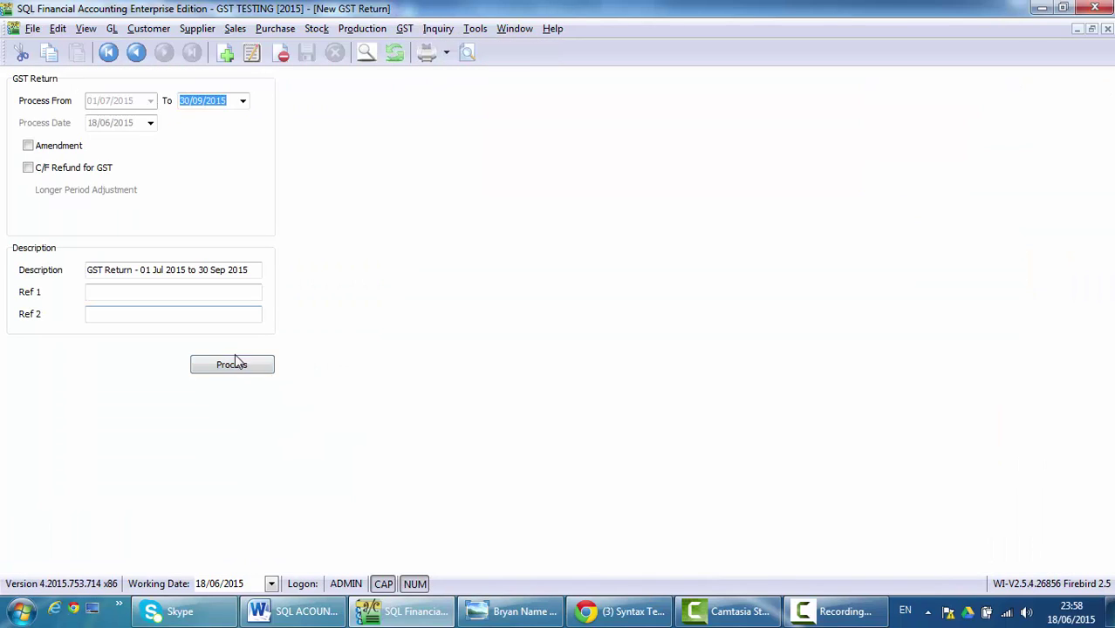
pyautogui.click(236, 369)
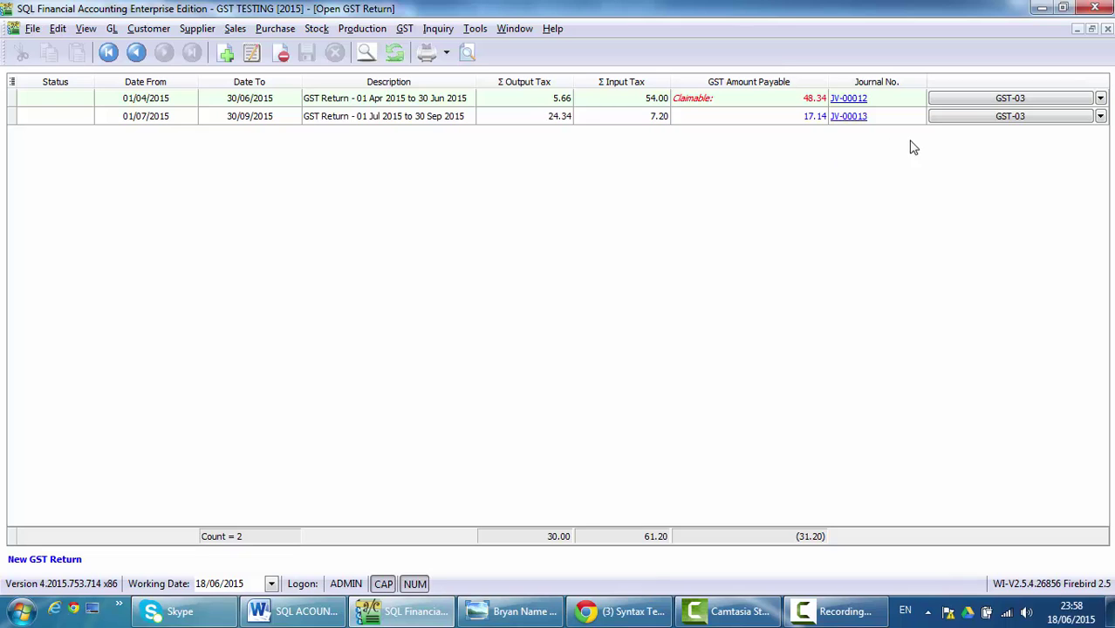
pyautogui.click(975, 116)
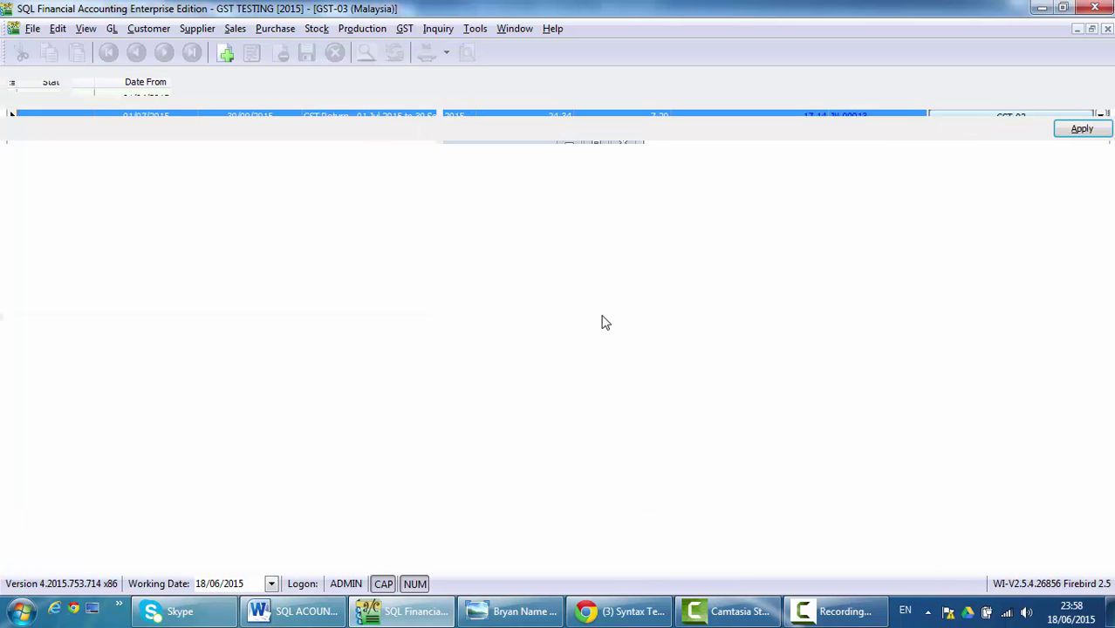
# - List the documents behind the 24.34 output tax, highlighting the deposit's (94.34), then return to Word
pyautogui.scroll(-10, 606, 322)
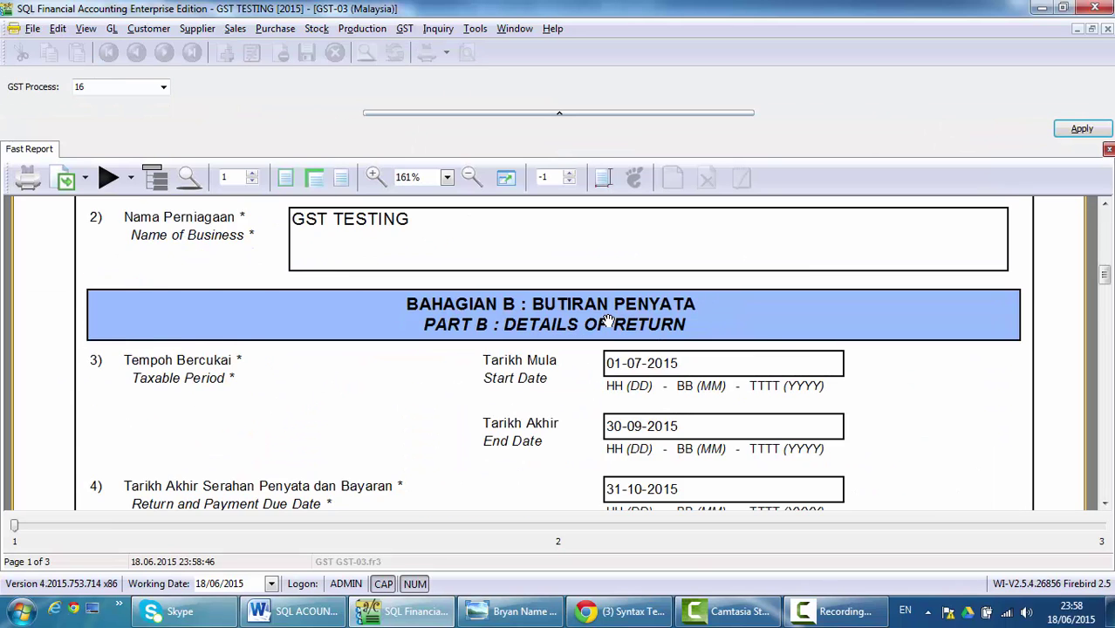
pyautogui.scroll(-3, 607, 323)
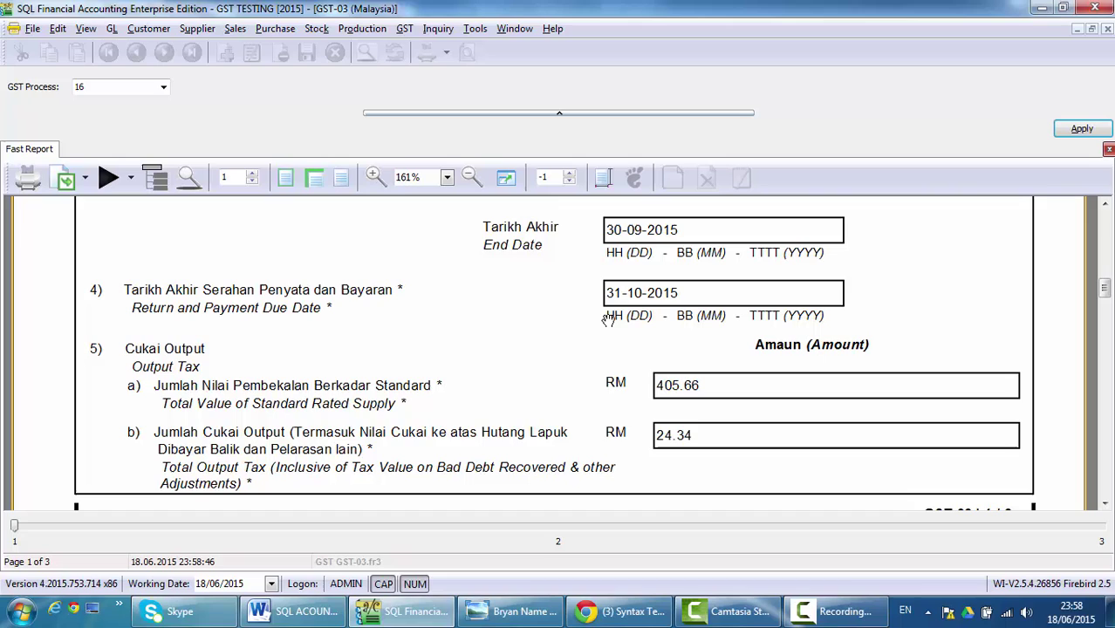
pyautogui.doubleClick(688, 438)
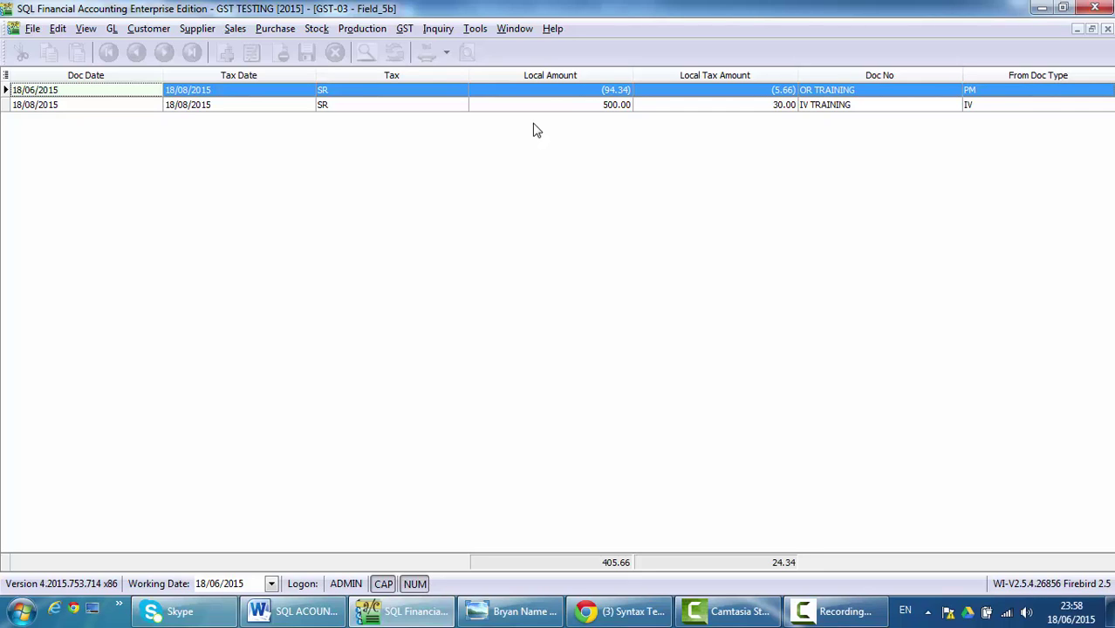
pyautogui.click(565, 94)
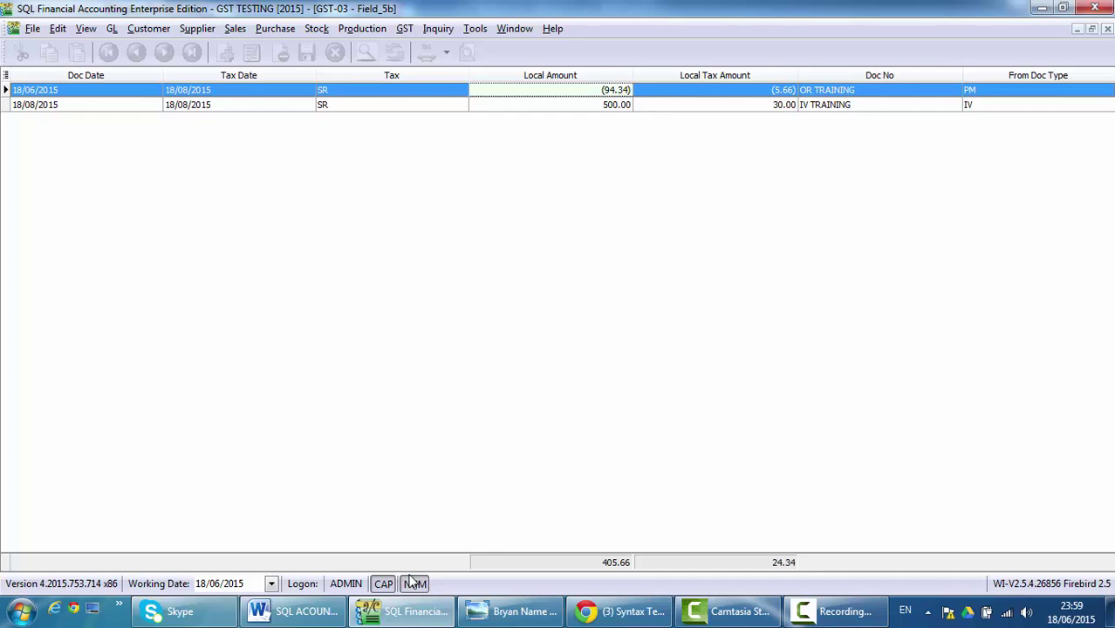
pyautogui.click(304, 624)
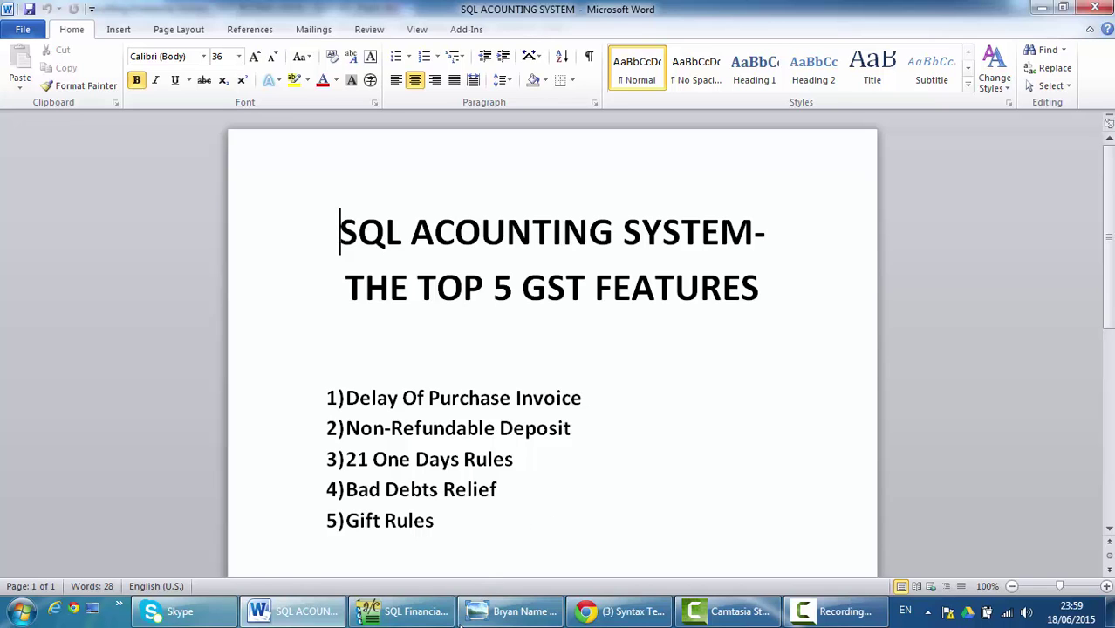
# - Delete the July–September 2015 GST return, authorising with the ADMIN password
pyautogui.click(403, 610)
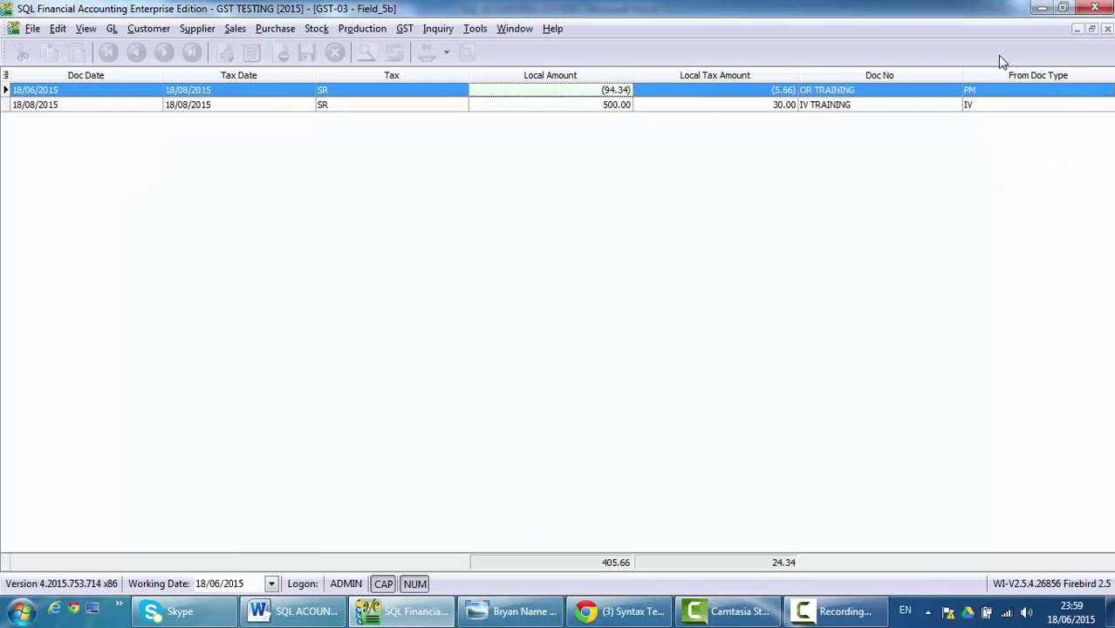
pyautogui.click(1107, 29)
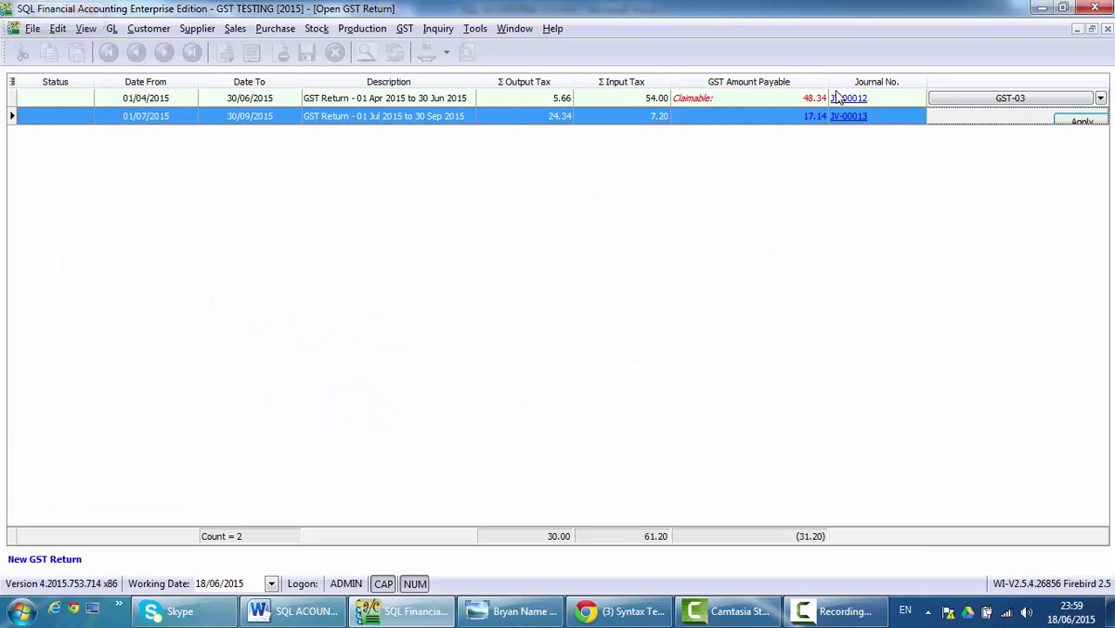
pyautogui.click(702, 121)
pyautogui.rightClick(703, 123)
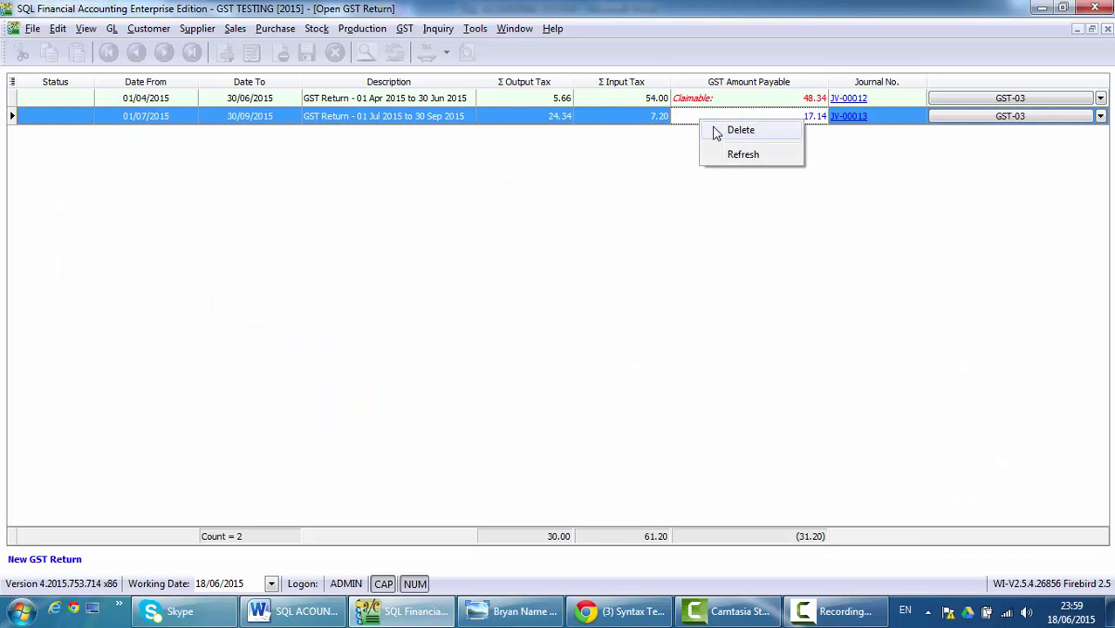
pyautogui.click(711, 138)
pyautogui.click(607, 330)
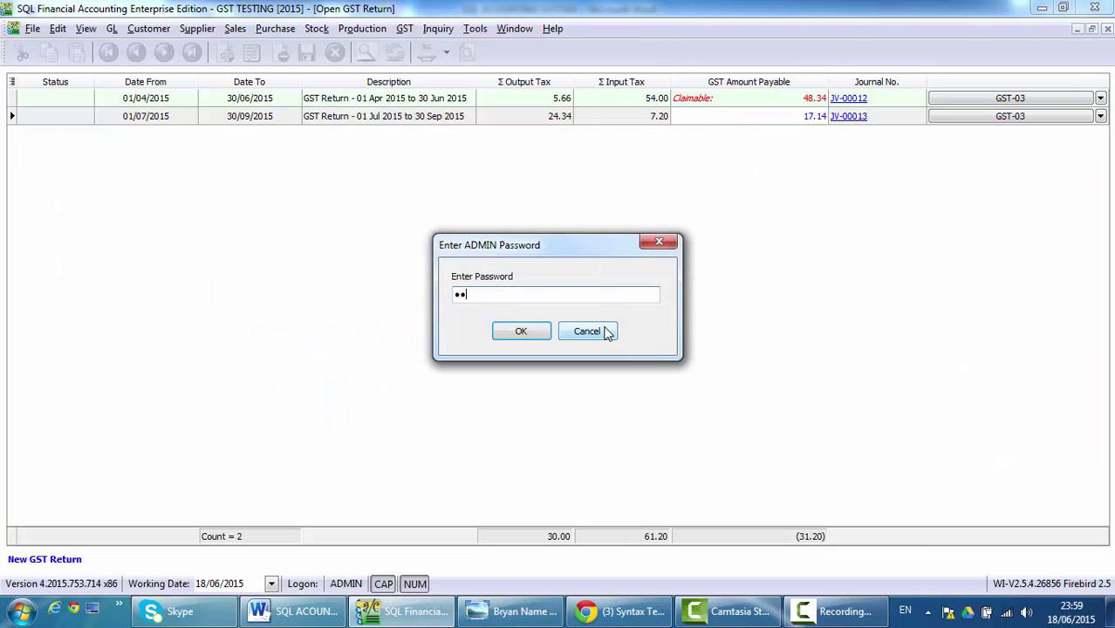
pyautogui.press('Return')
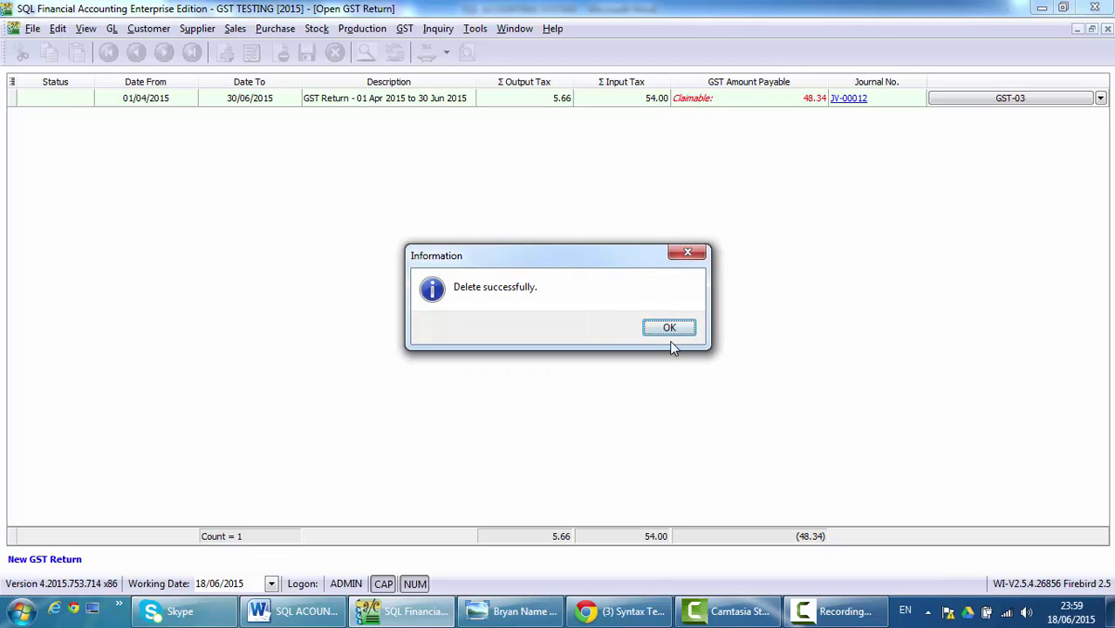
pyautogui.press('Return')
# - Delete the April–June 2015 GST return, again authorising with the ADMIN password
pyautogui.click(658, 99)
pyautogui.rightClick(653, 101)
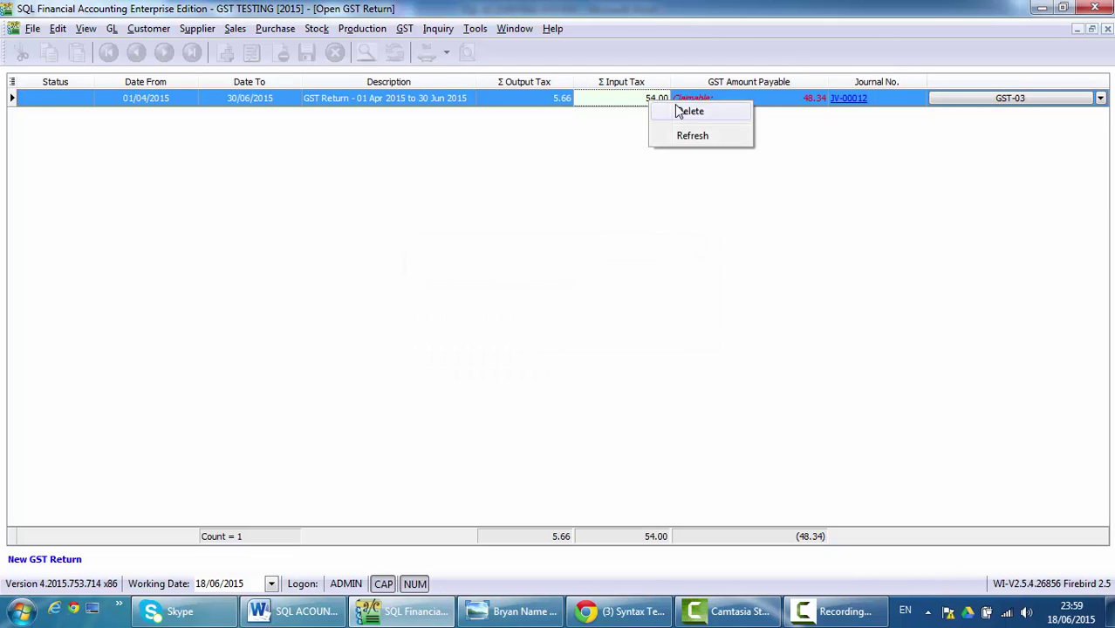
pyautogui.click(687, 110)
pyautogui.click(612, 328)
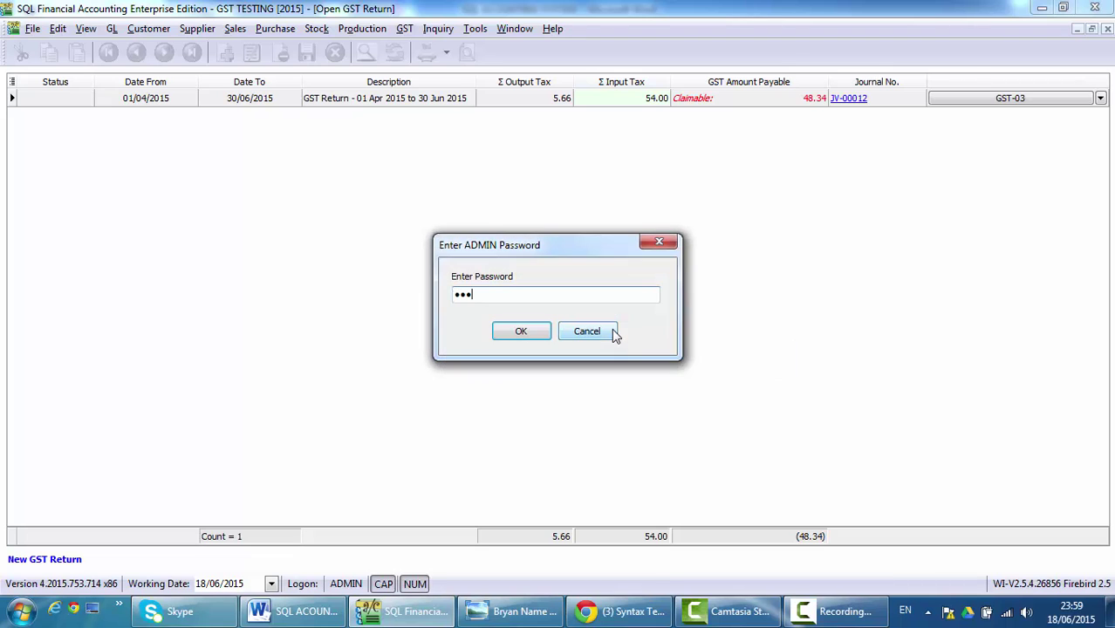
pyautogui.press('Return')
pyautogui.press('Return')
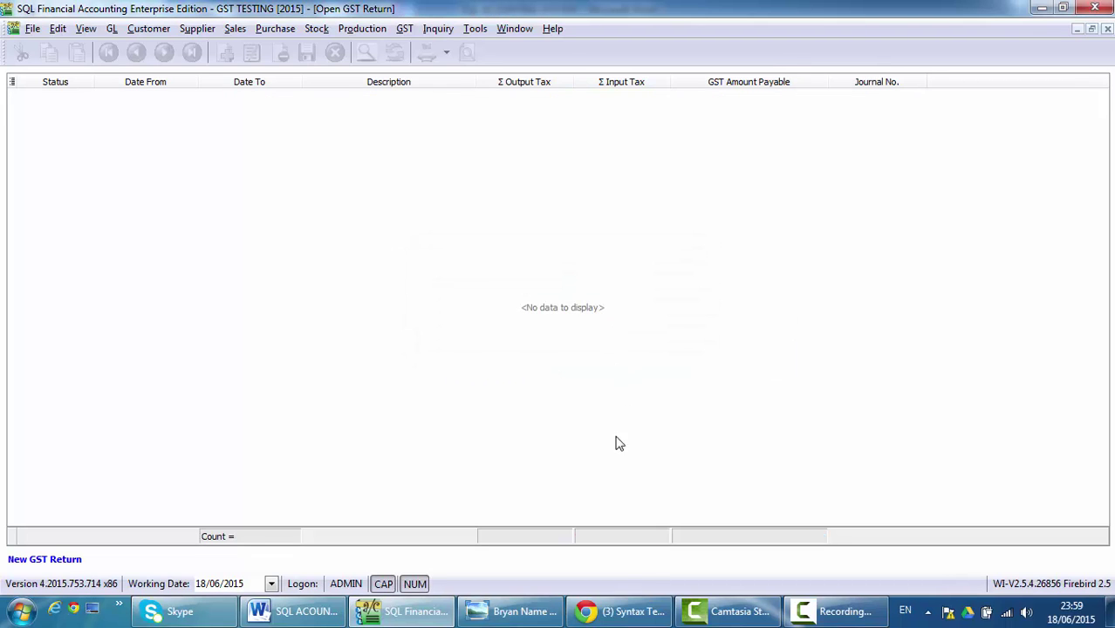
# - Show the company Facebook page and name card image, then return to the accounting program
pyautogui.click(619, 611)
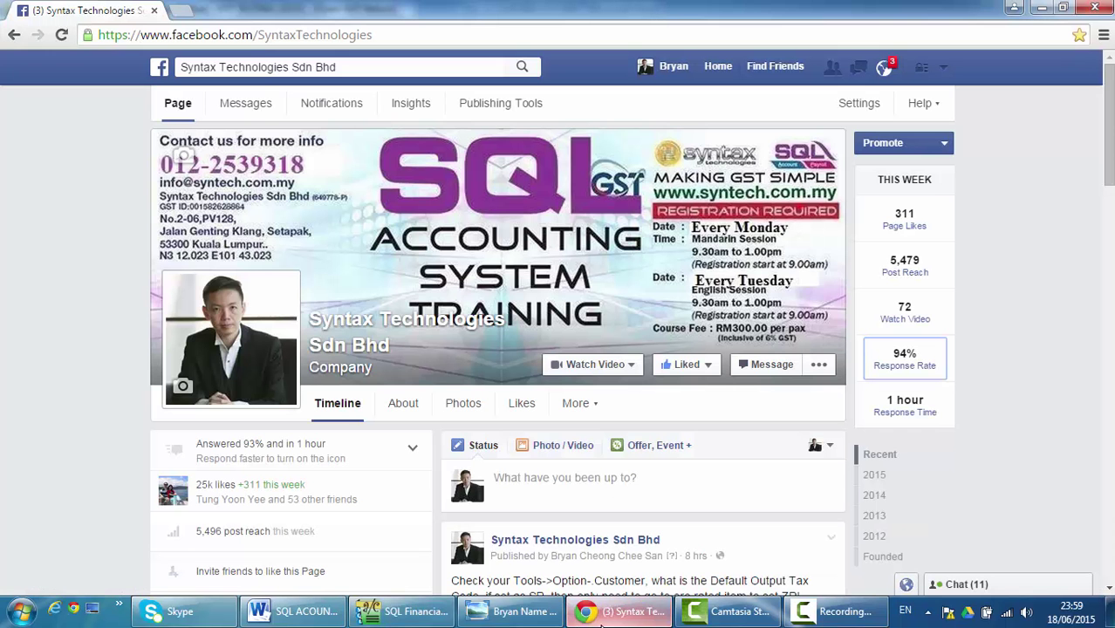
pyautogui.click(518, 612)
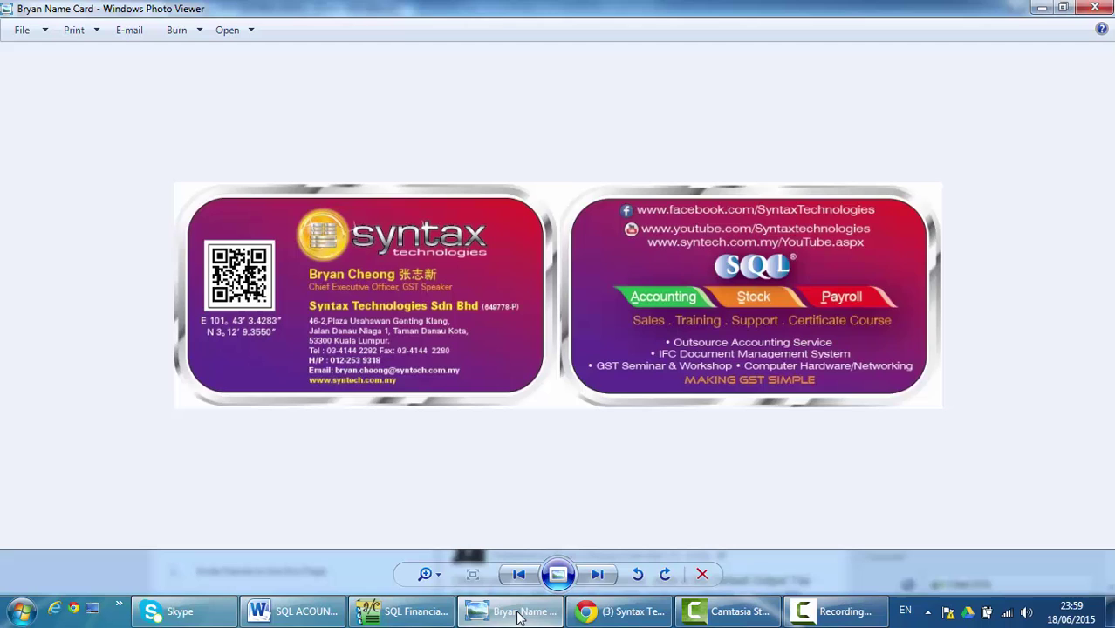
pyautogui.click(375, 615)
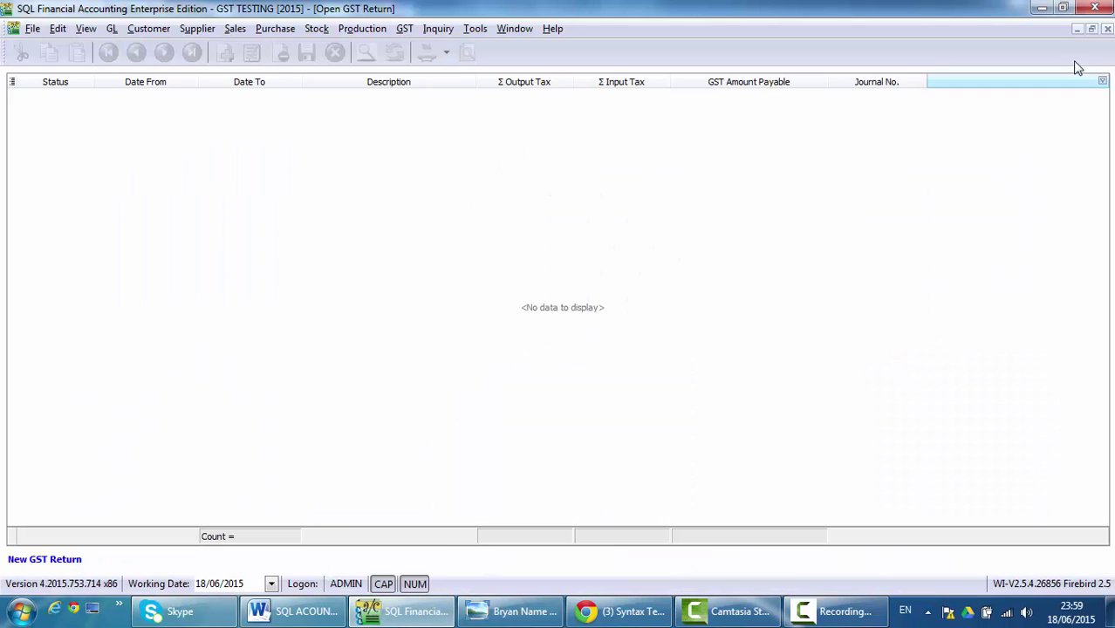
# - Close the Open GST Return and Customer Payment Entry windows and show the Sales page
pyautogui.click(1108, 30)
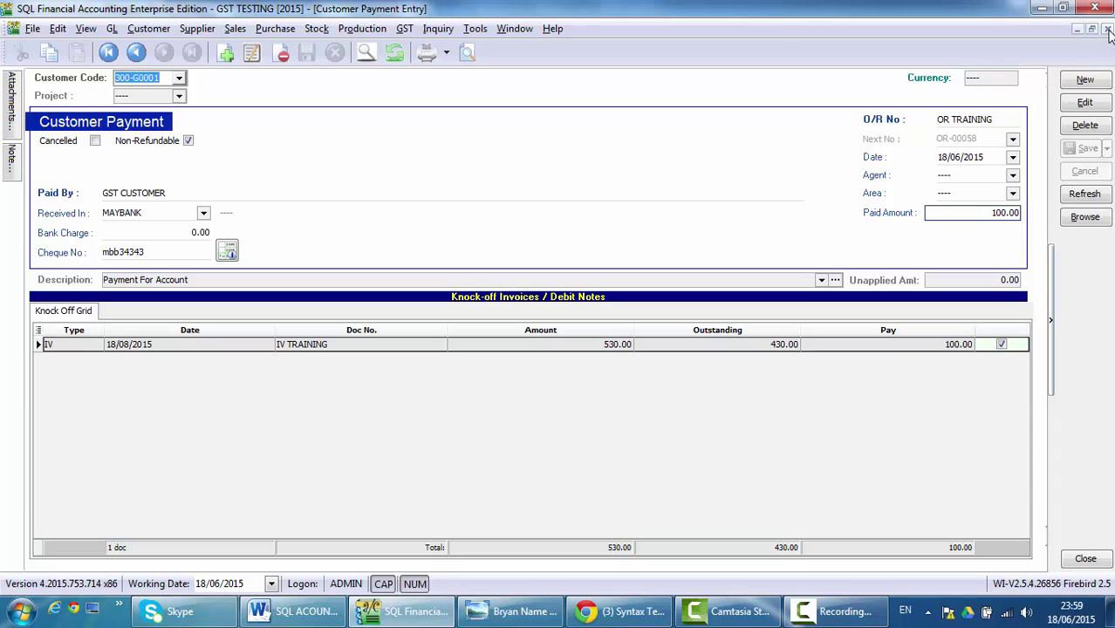
pyautogui.click(1108, 30)
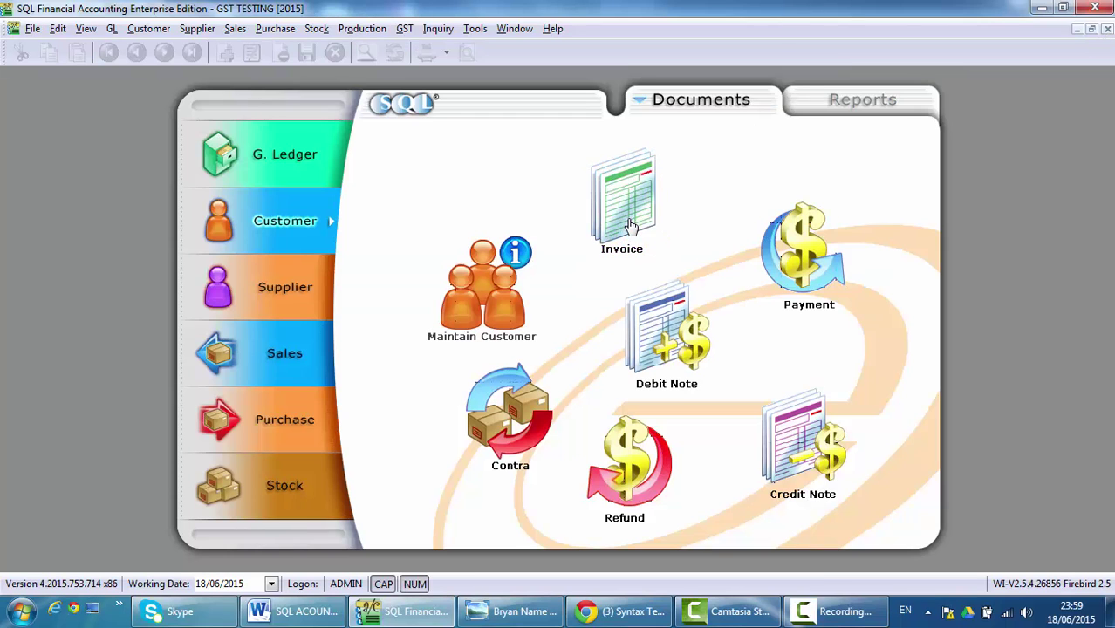
pyautogui.click(272, 353)
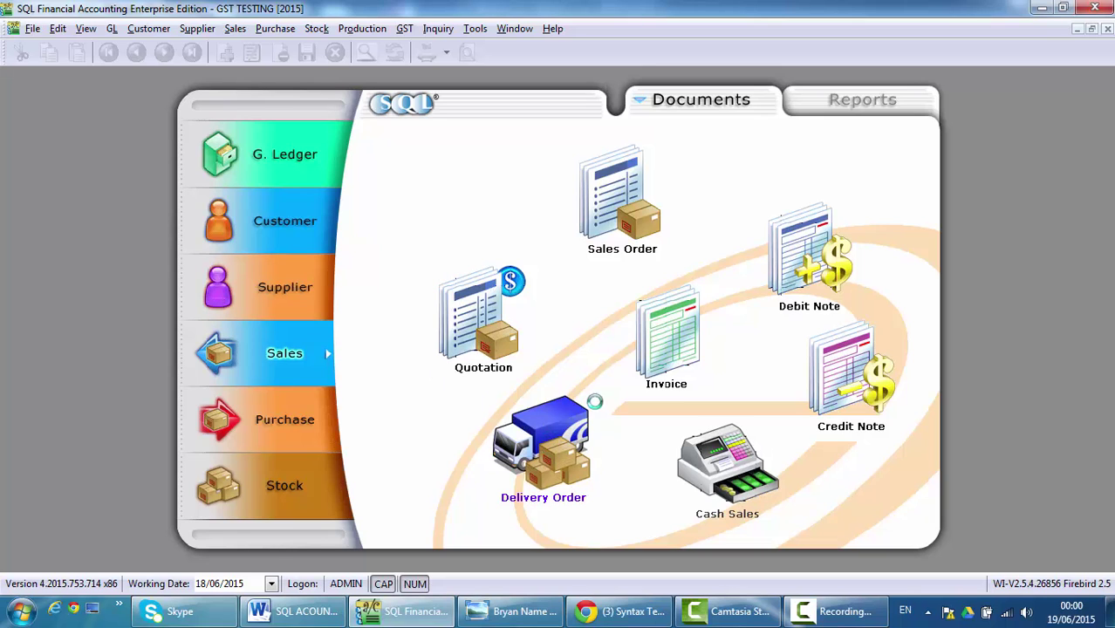
# - Start delivery order DO TRAINING for GST CUSTOMER, back-dated to 18/04/2015
pyautogui.click(541, 444)
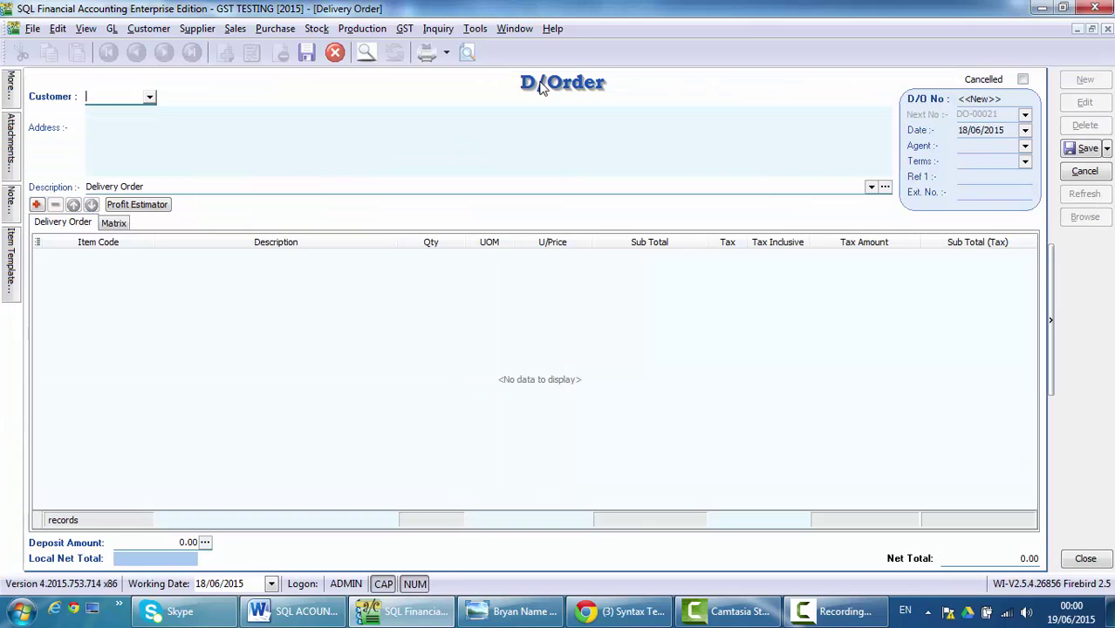
pyautogui.write('GST')
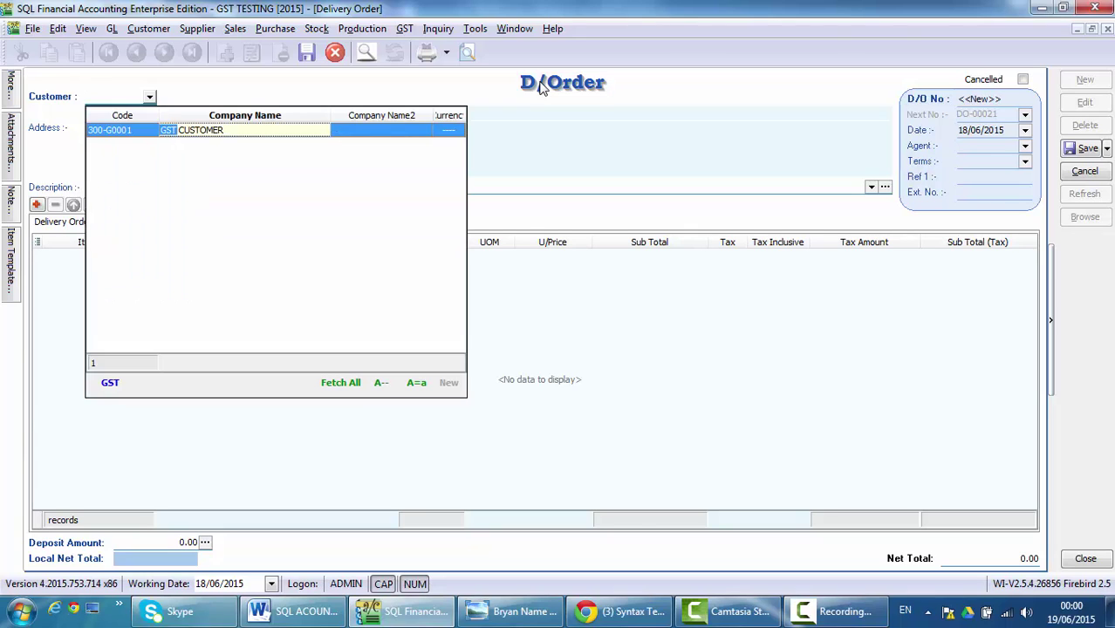
pyautogui.press('Return')
pyautogui.write('D')
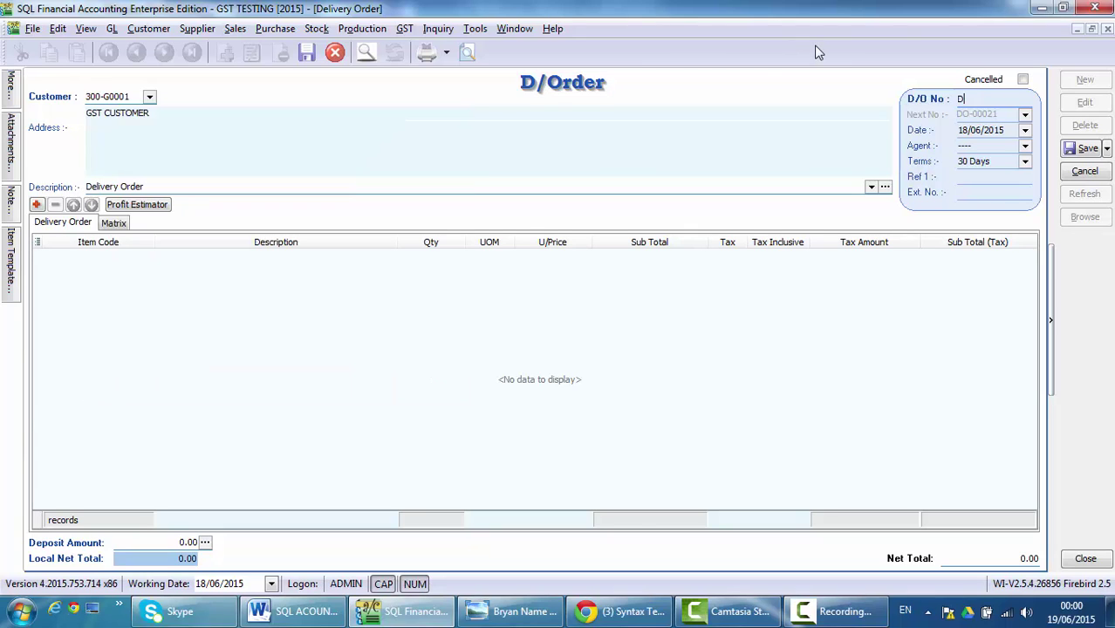
pyautogui.write('O TRAINING')
pyautogui.press('Tab')
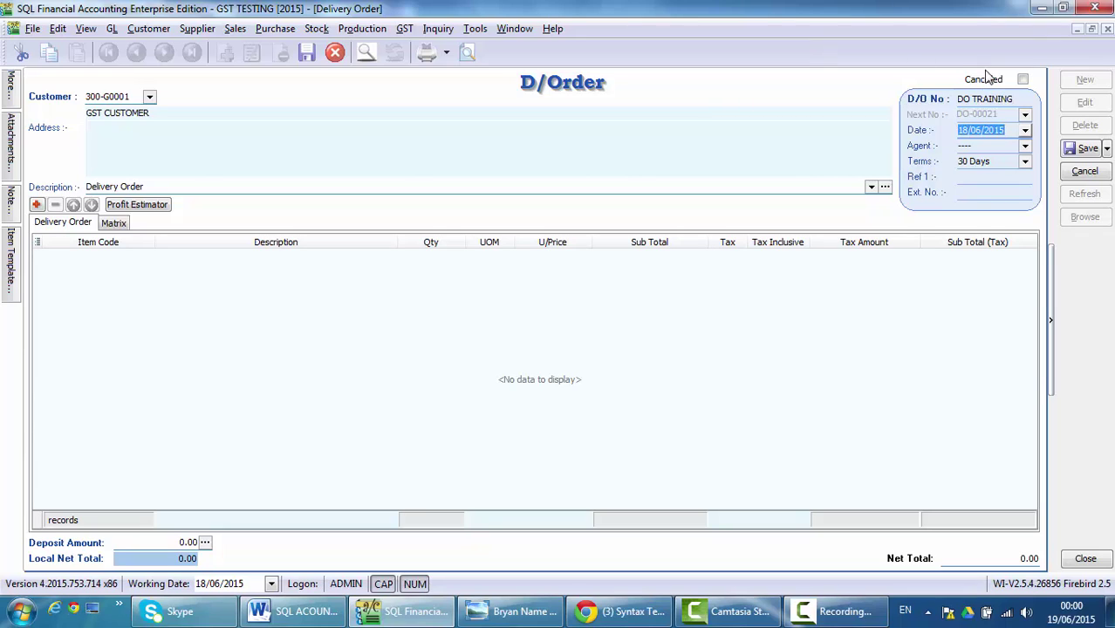
pyautogui.click(971, 131)
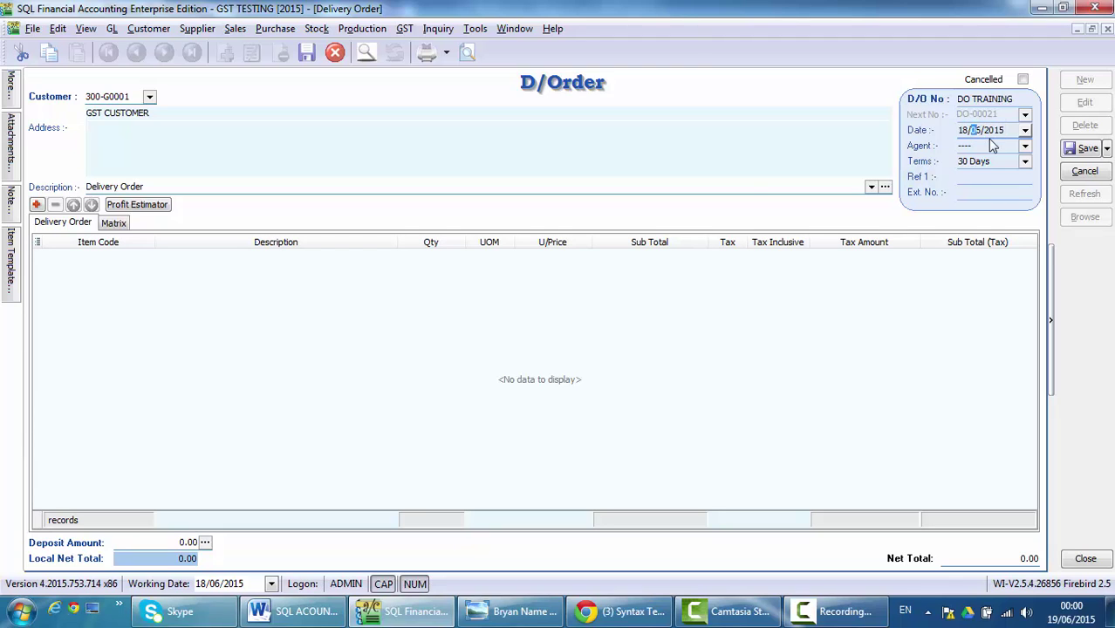
# - Add one MAXIS PREPAID-RM120 (M-PRE-120) line and save the order, totalling 127.20
pyautogui.click(84, 262)
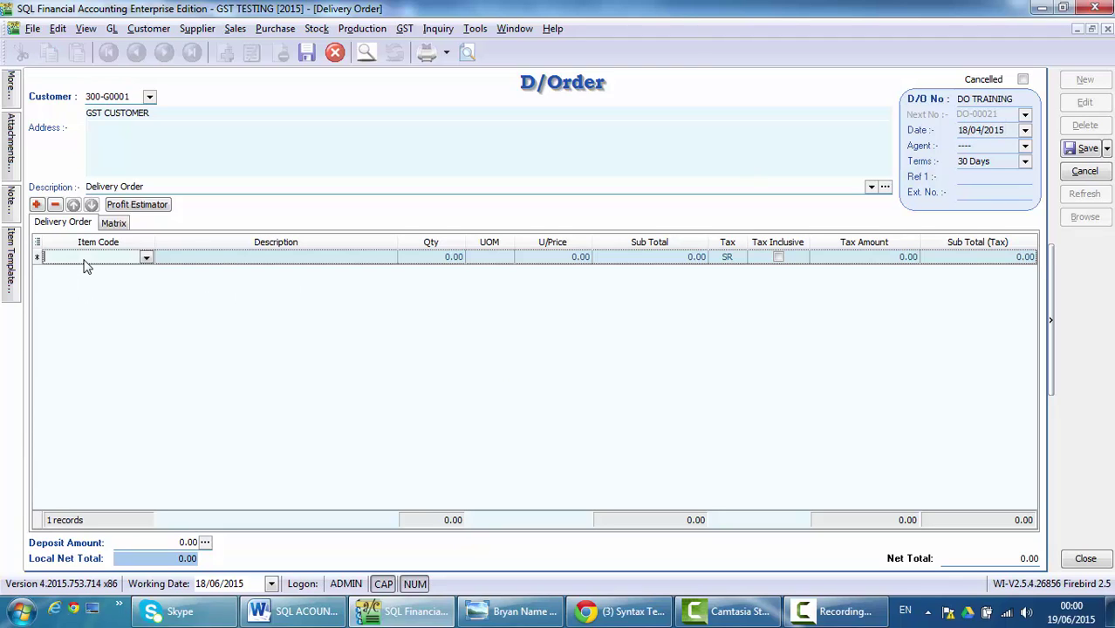
pyautogui.write('MAXIS')
pyautogui.press('Return')
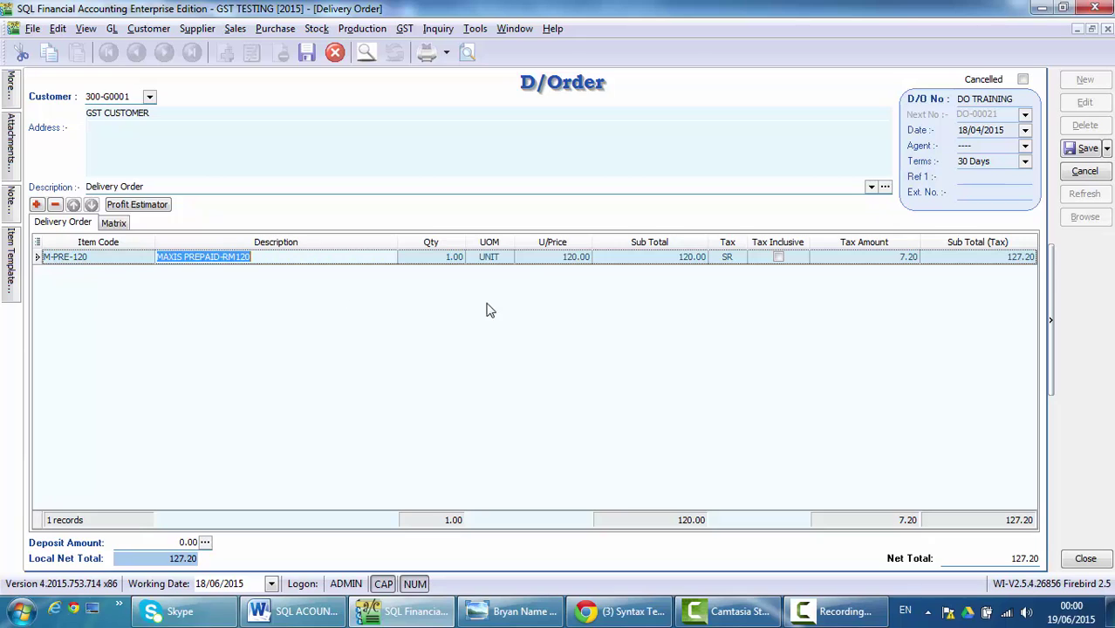
pyautogui.click(1082, 152)
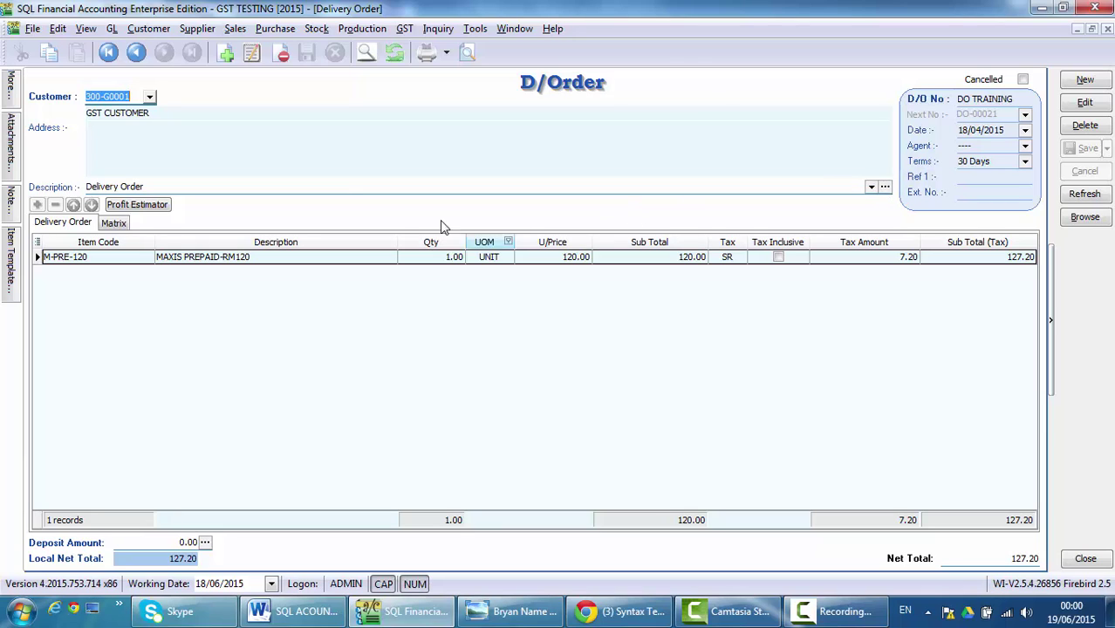
# - Reprocess the April–June 2015 GST return and open its GST-03 form
pyautogui.click(404, 28)
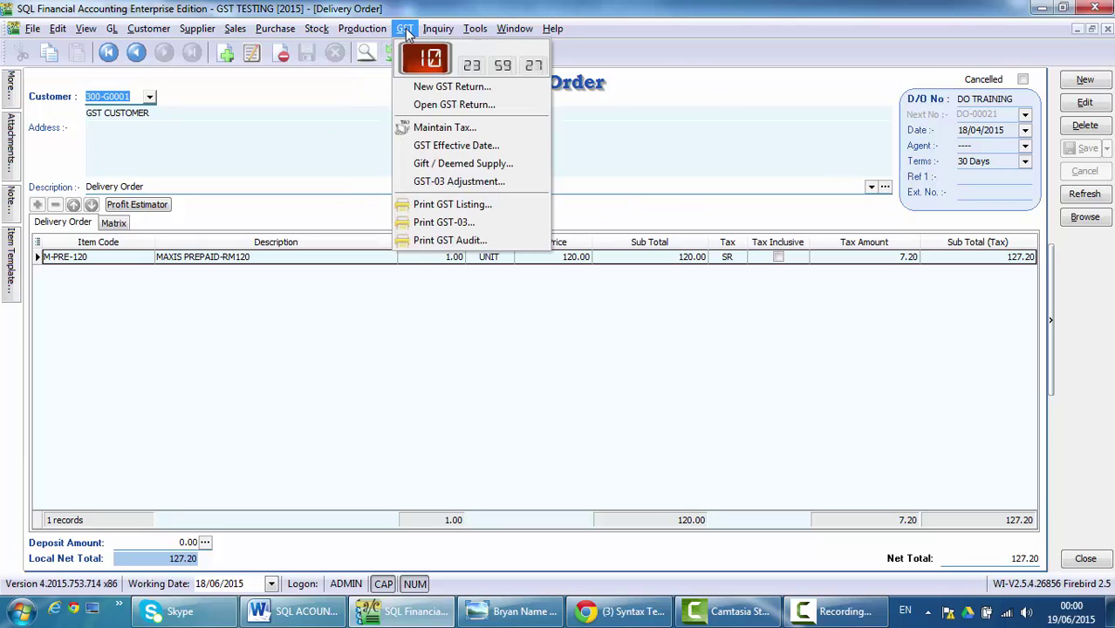
pyautogui.click(422, 84)
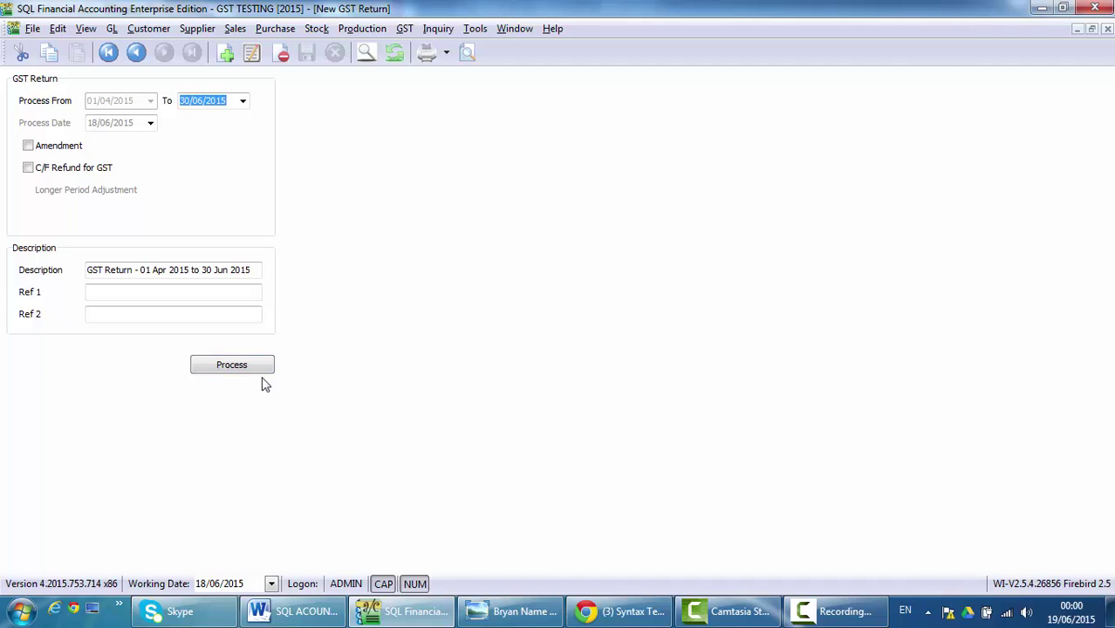
pyautogui.click(264, 367)
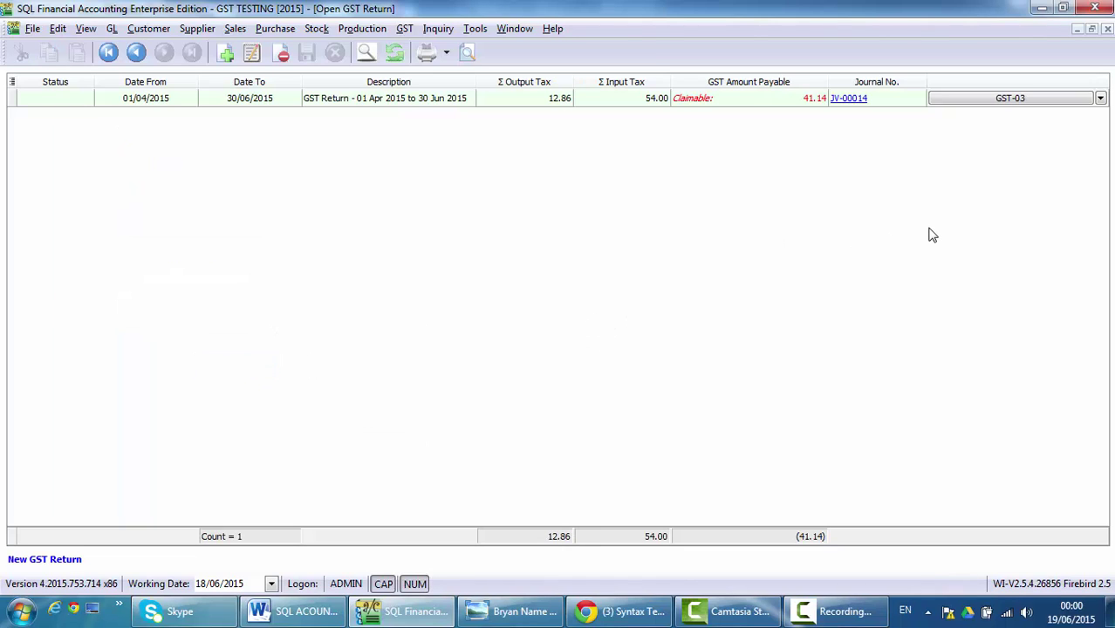
pyautogui.click(967, 99)
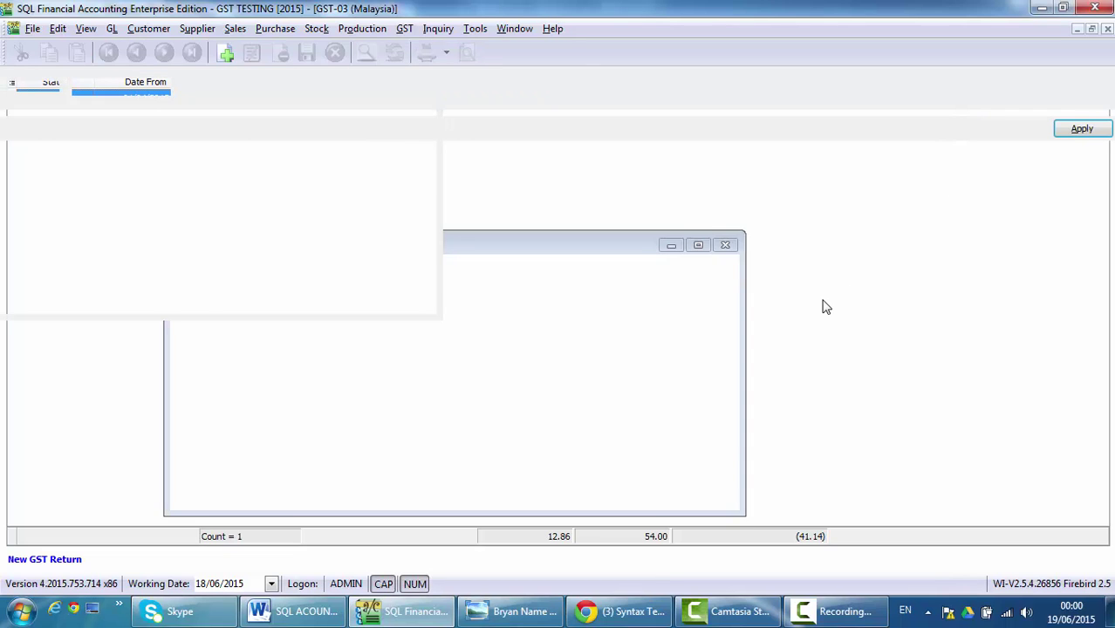
# - Drill into the 12.86 output tax, showing OR TRAINING 5.66 and DO TRAINING 7.20
pyautogui.scroll(-10, 826, 307)
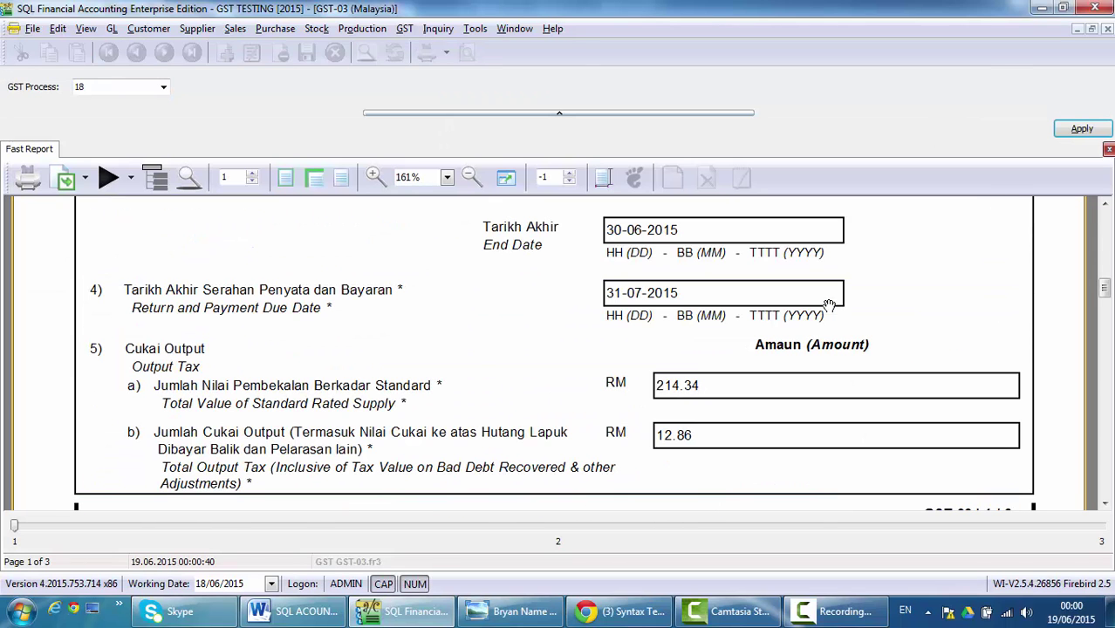
pyautogui.doubleClick(695, 436)
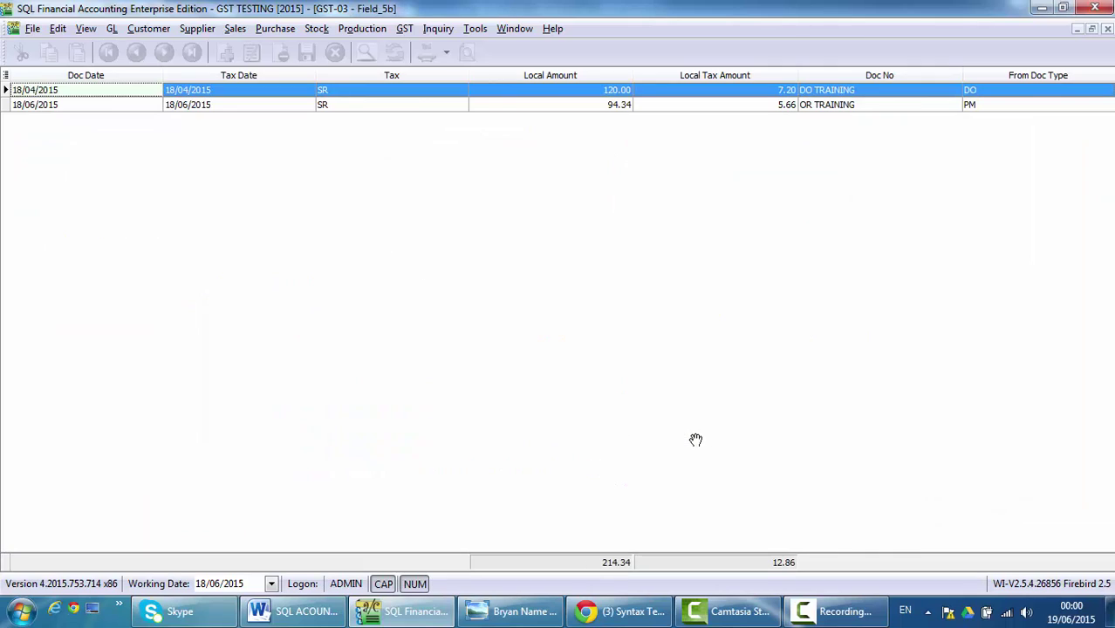
pyautogui.click(696, 105)
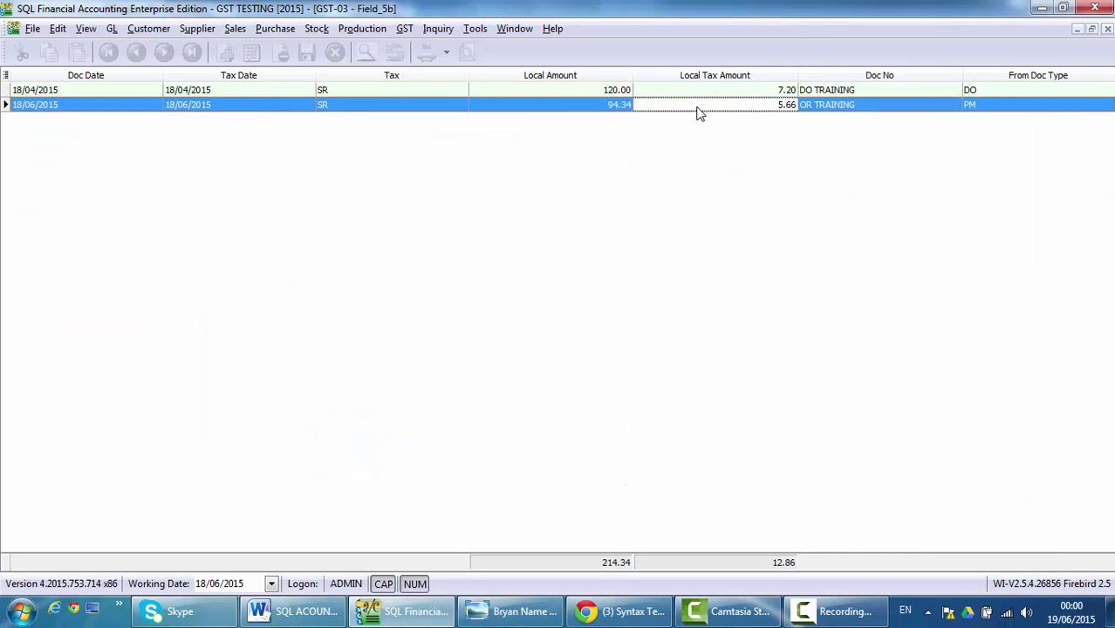
pyautogui.click(827, 89)
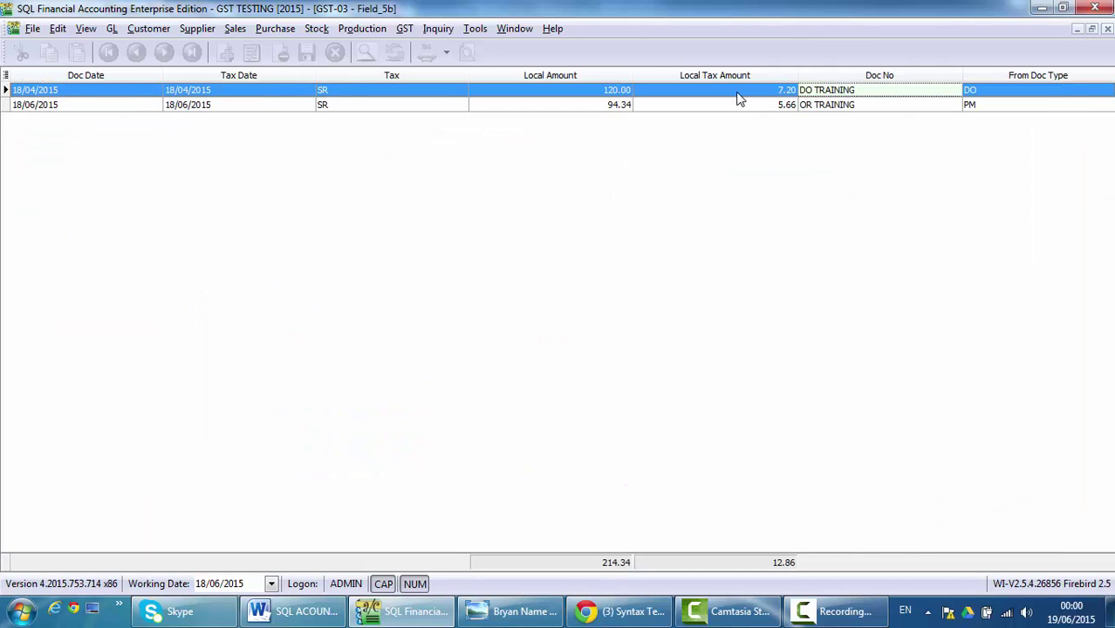
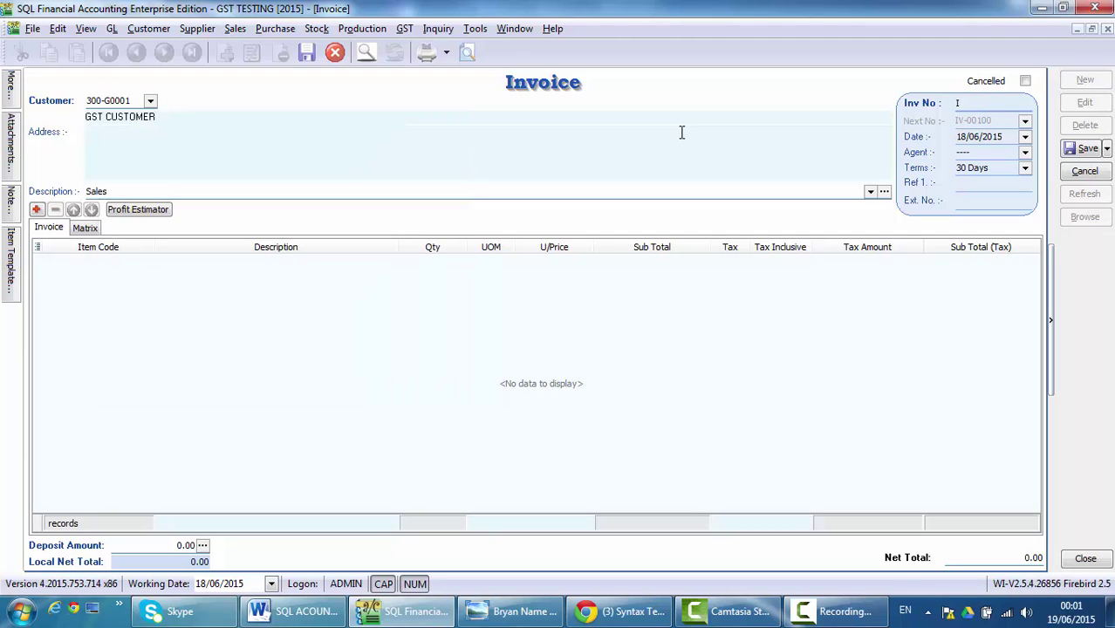
# - Save invoice IV DO- dated 18/08/2015 with delivery-order item M-PRE-120 transferred in, totalling 127.20
pyautogui.write('IV DO-IV')
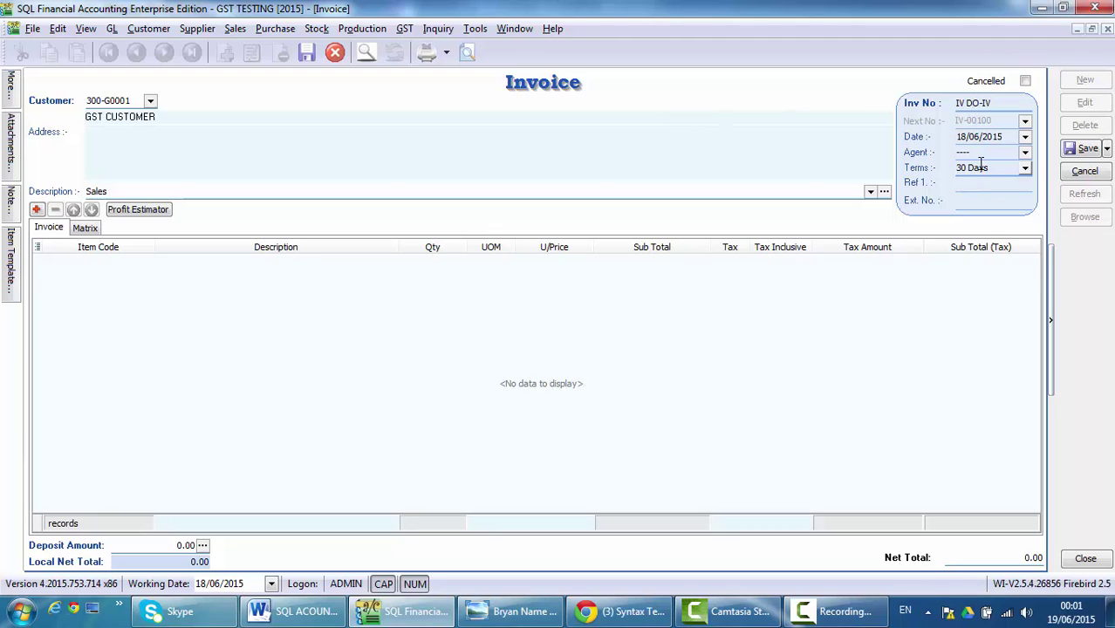
pyautogui.click(975, 136)
pyautogui.write('8')
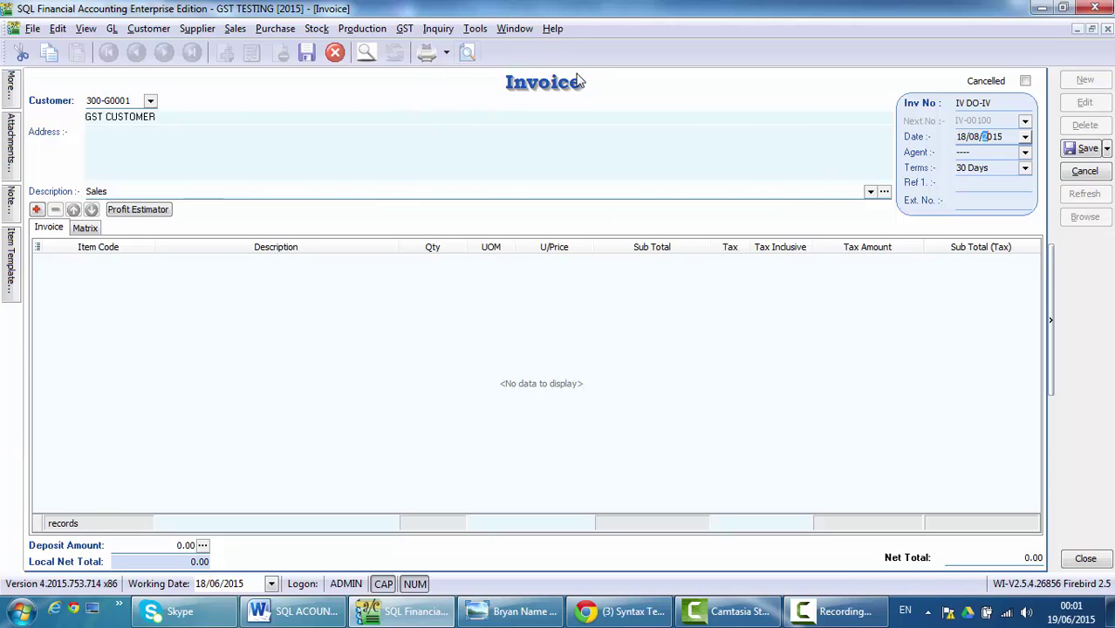
pyautogui.rightClick(536, 94)
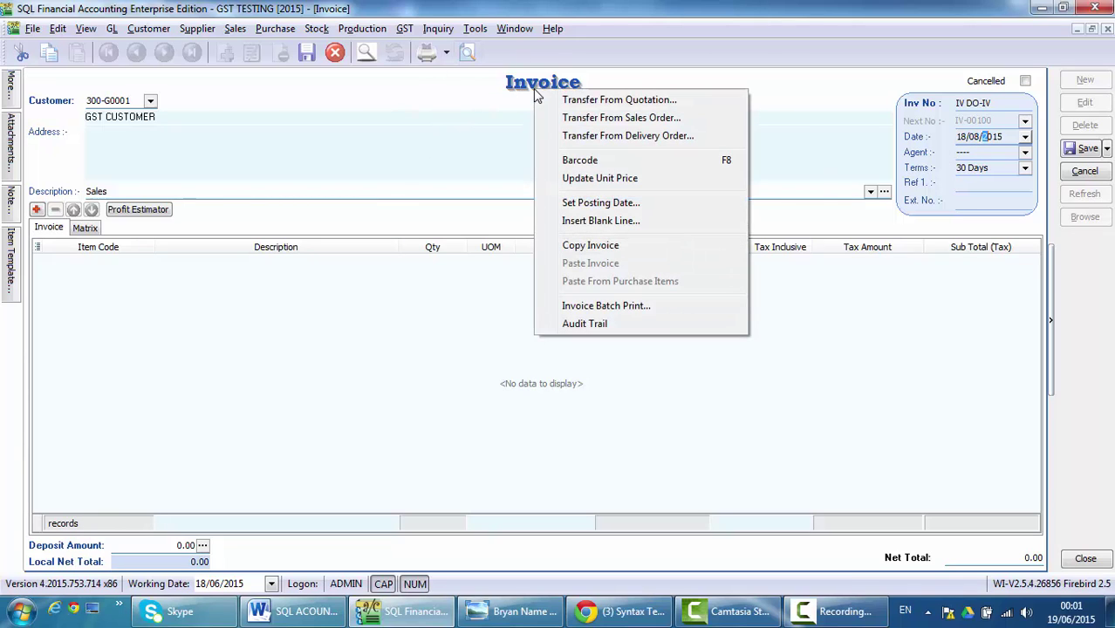
pyautogui.click(592, 137)
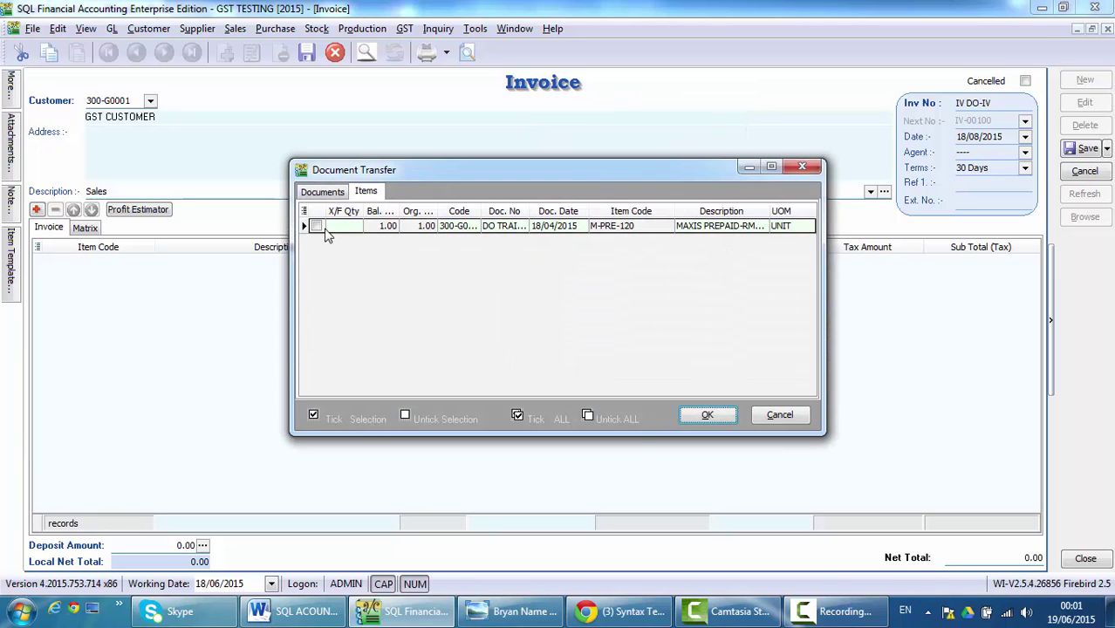
pyautogui.click(318, 227)
pyautogui.click(707, 415)
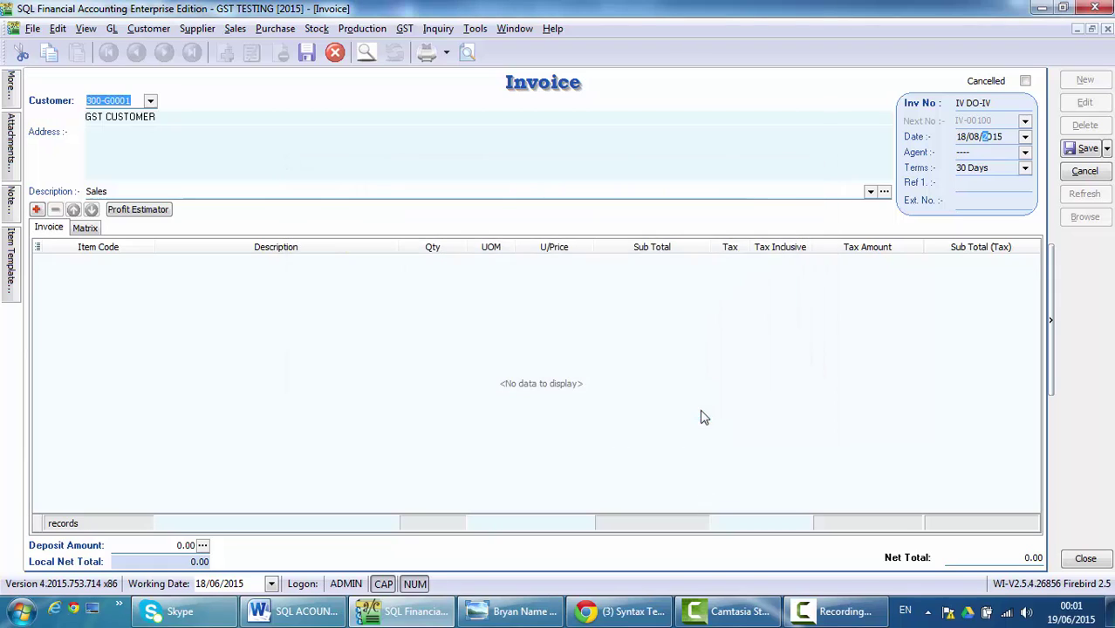
pyautogui.click(1083, 150)
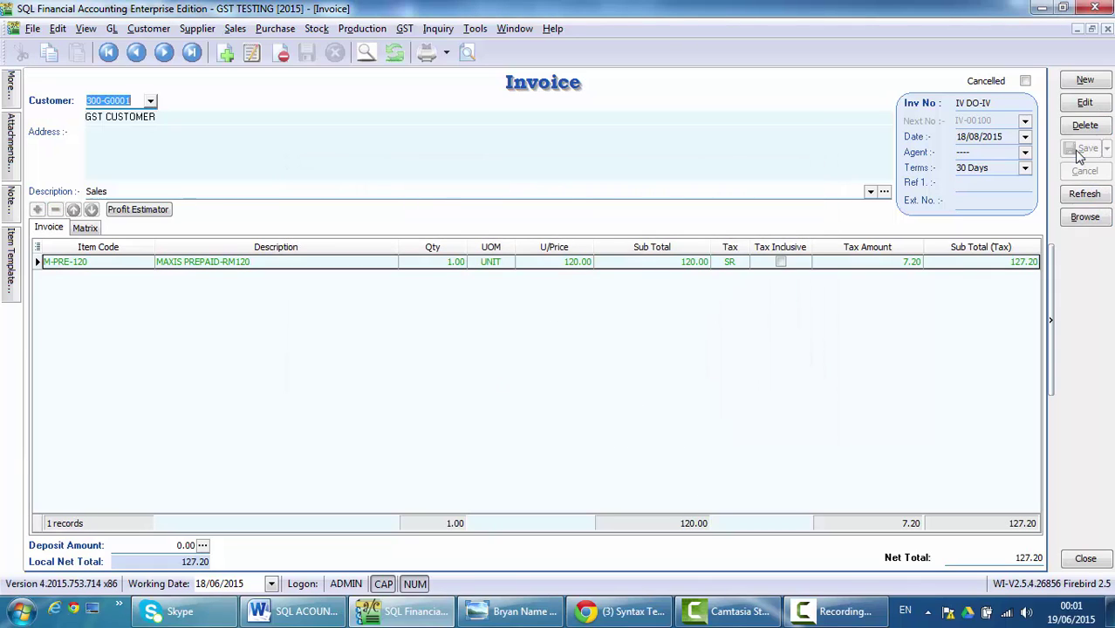
# - Process a new GST return and open the GST-03 form for the July–September period
pyautogui.click(404, 29)
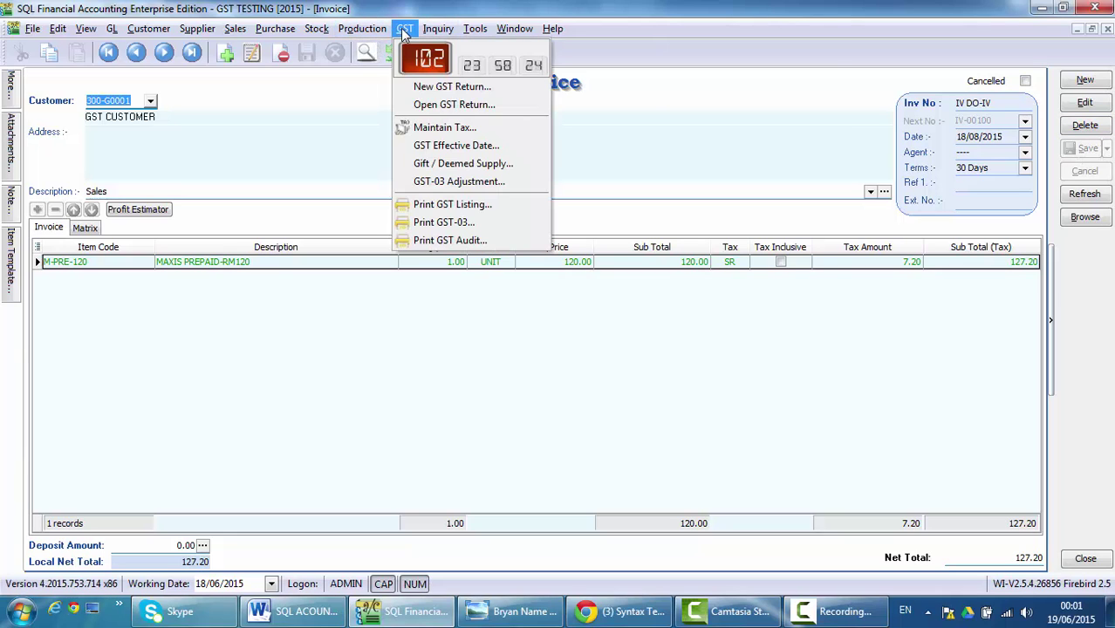
pyautogui.click(425, 88)
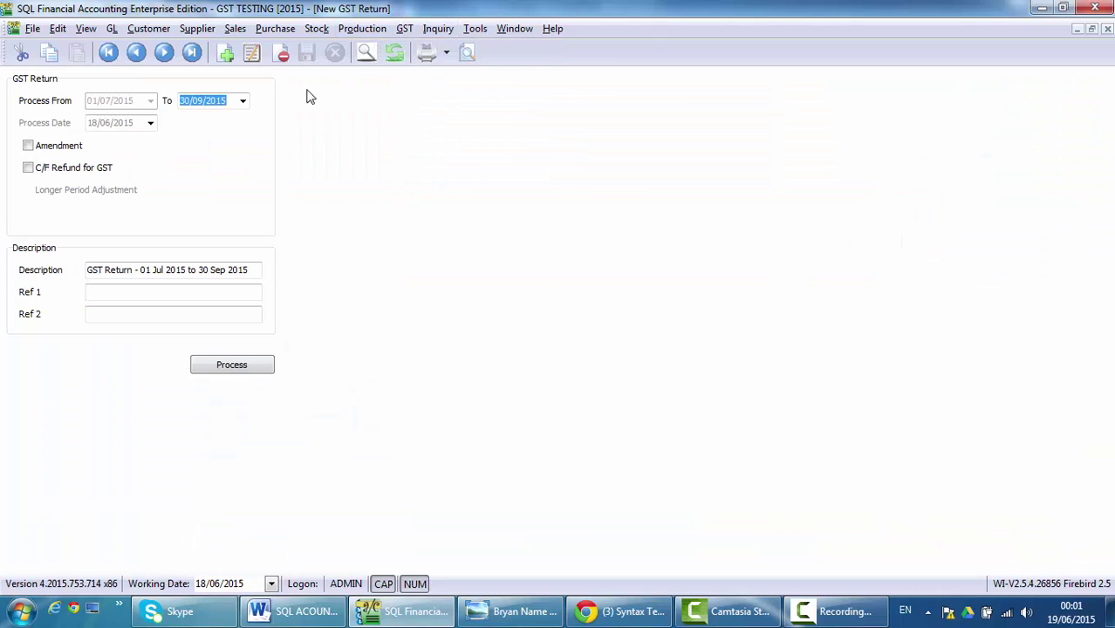
pyautogui.click(240, 371)
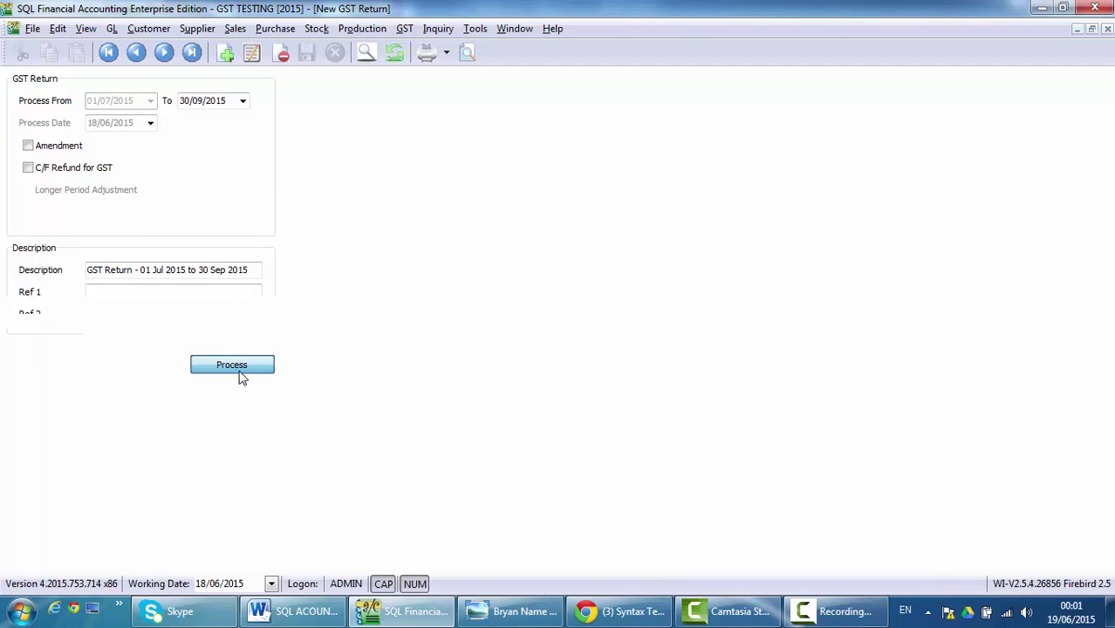
pyautogui.click(1010, 117)
pyautogui.click(1010, 118)
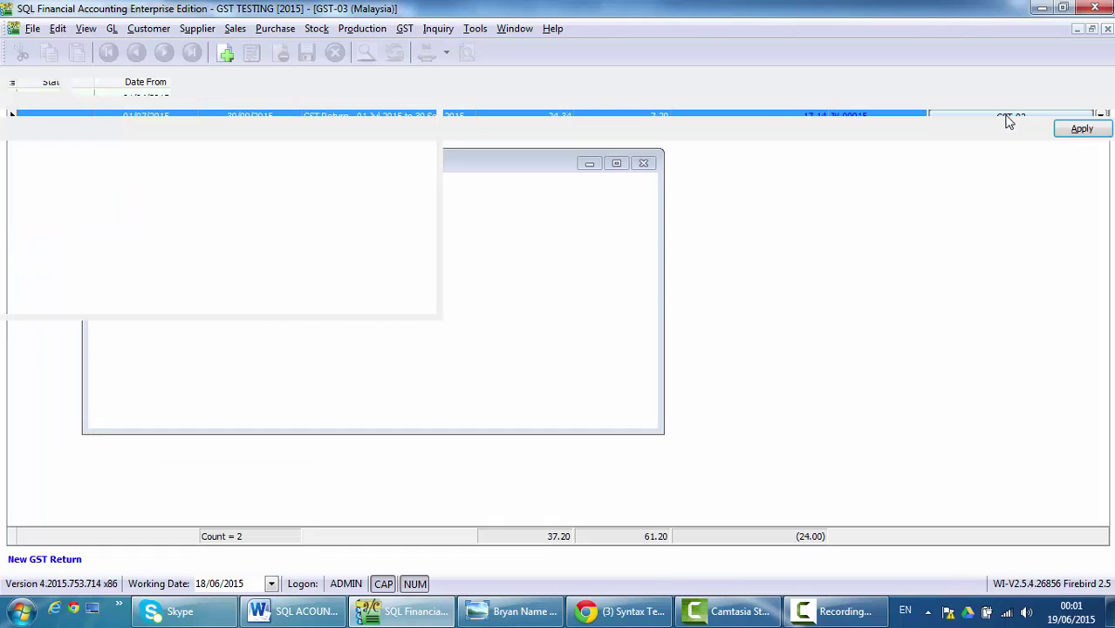
# - List the transactions behind the 24.34 output tax and point out the DO TRAINING deemed supply row
pyautogui.scroll(-10, 811, 273)
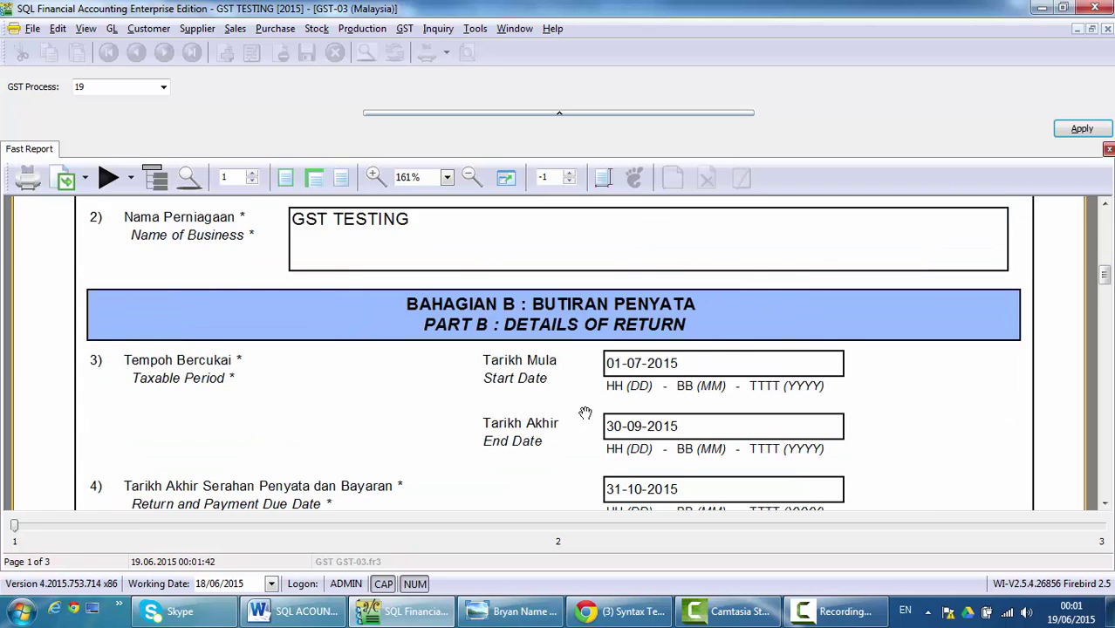
pyautogui.scroll(-3, 583, 410)
pyautogui.click(684, 442)
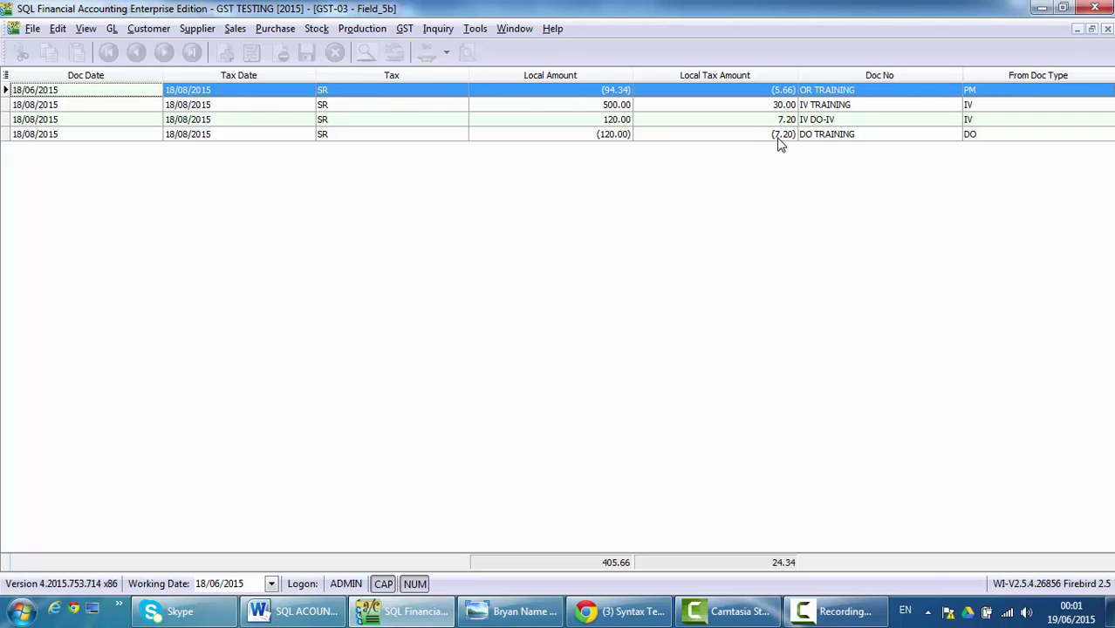
pyautogui.click(814, 135)
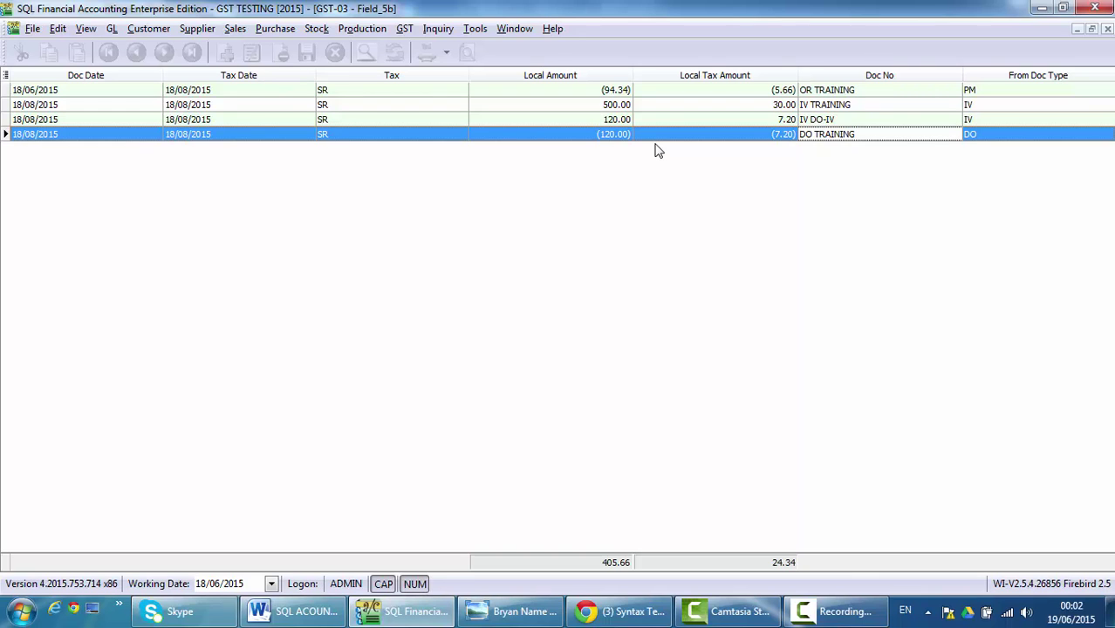
# - Show the feature list document, company Facebook page and name card, then return to the accounting program
pyautogui.click(293, 610)
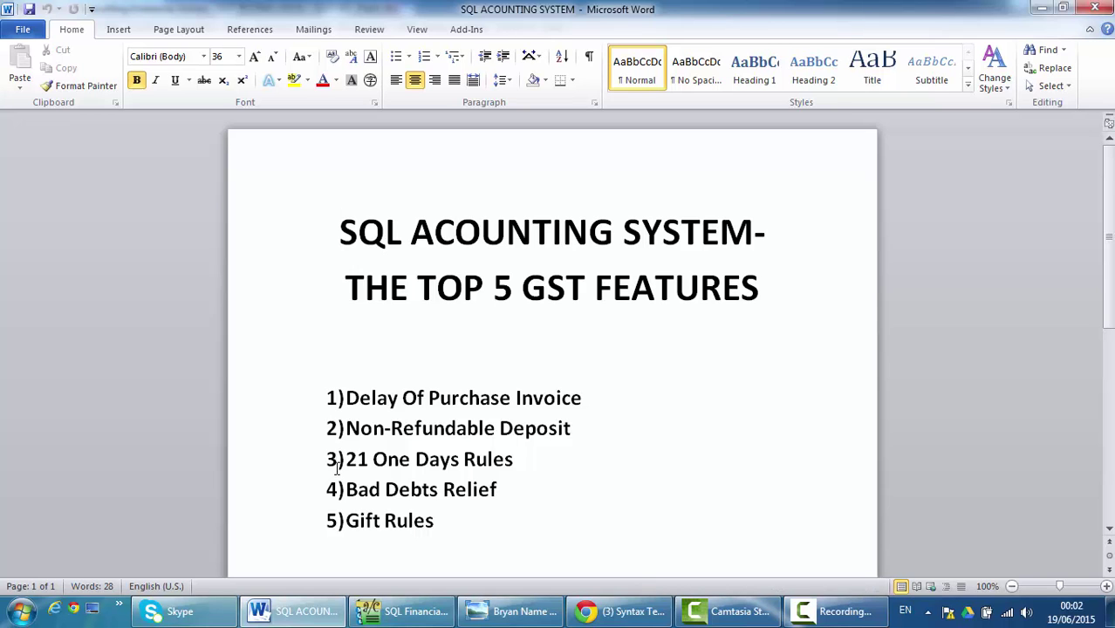
pyautogui.click(610, 613)
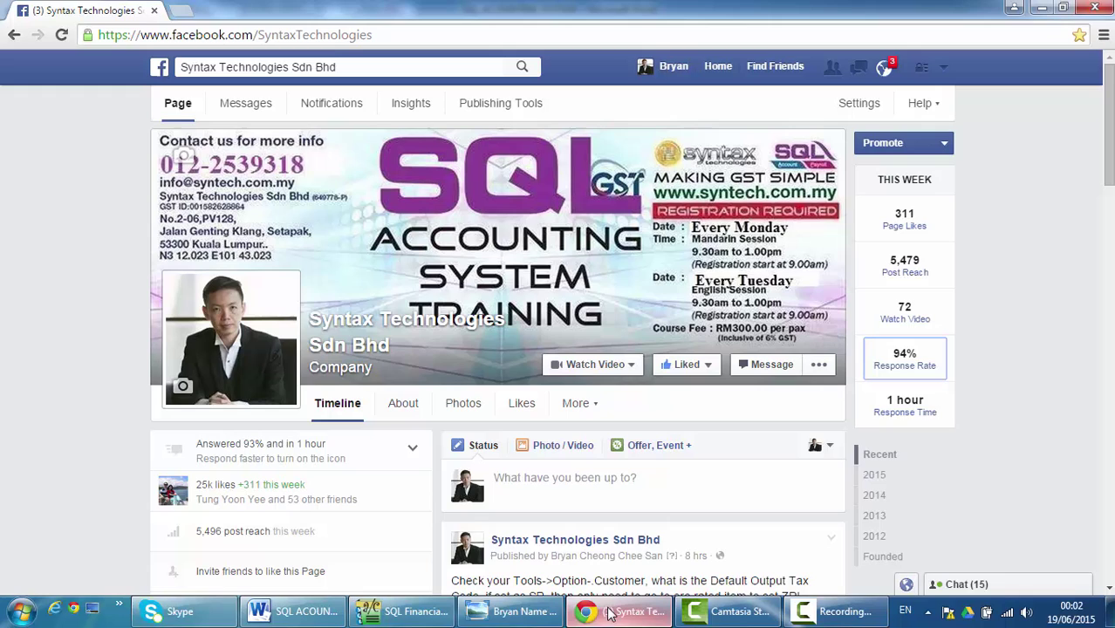
pyautogui.click(528, 615)
pyautogui.click(406, 621)
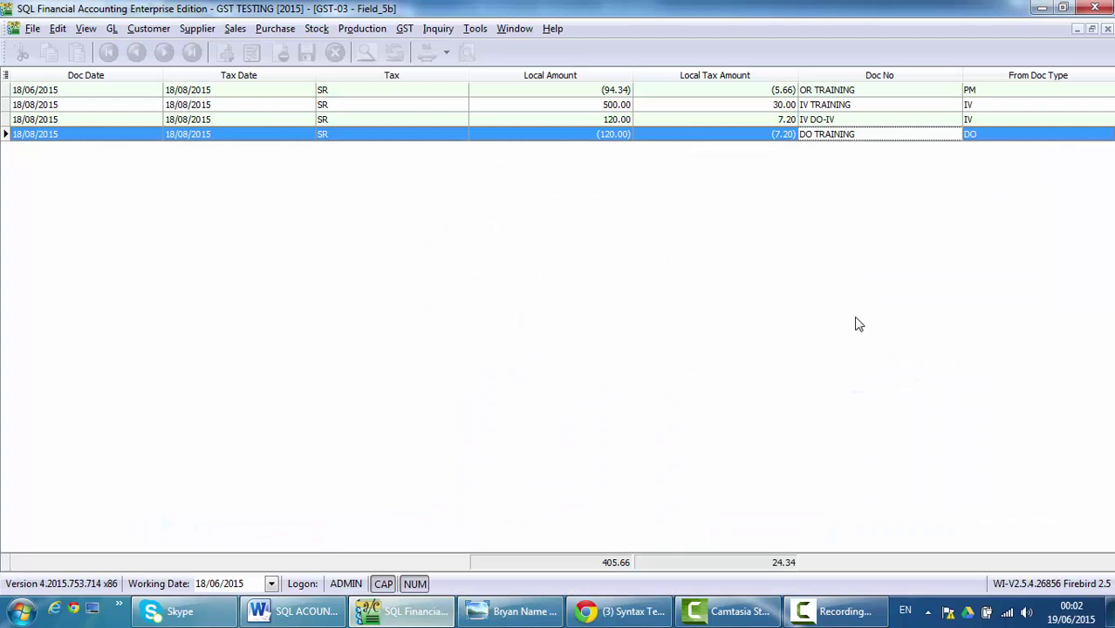
# - Close the Field 5b listing and GST-03 preview, then review the April–June and July–September returns
pyautogui.click(1107, 29)
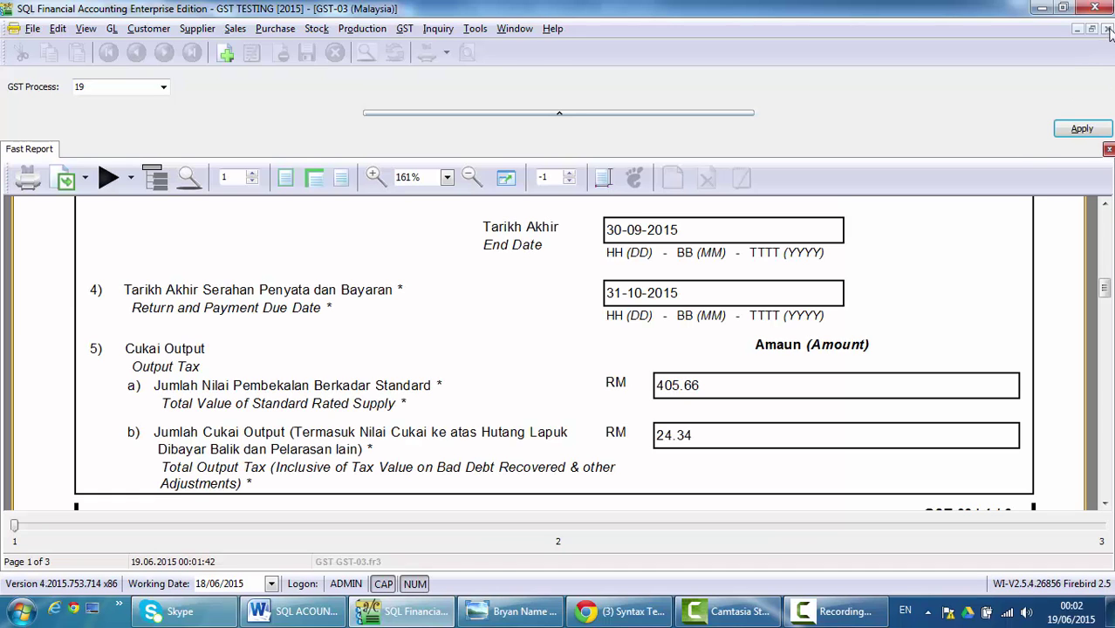
pyautogui.click(1107, 29)
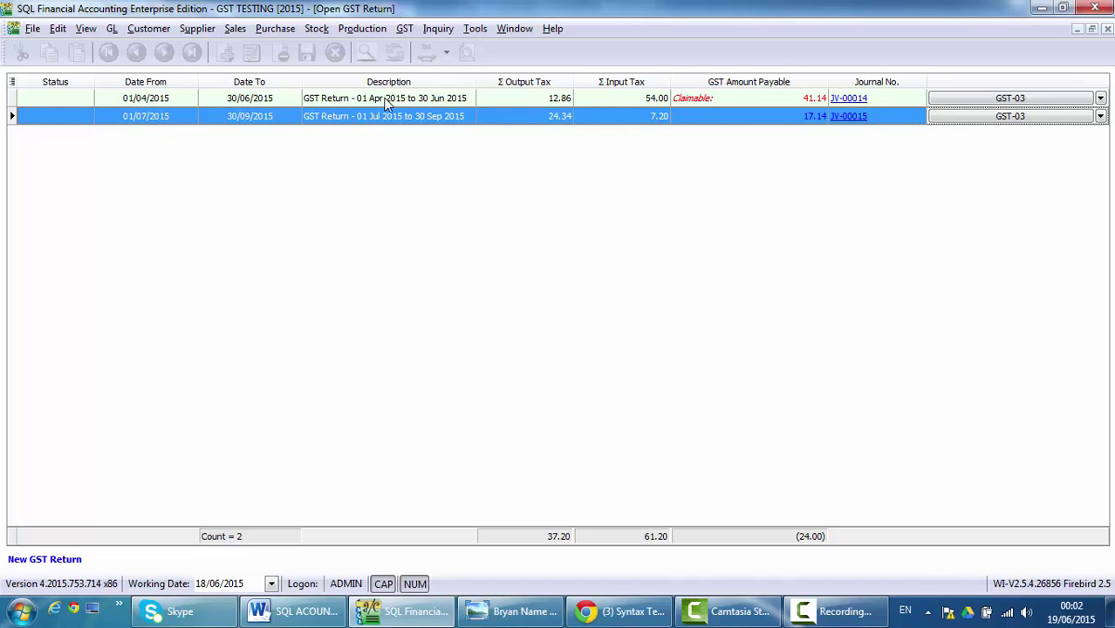
pyautogui.click(157, 101)
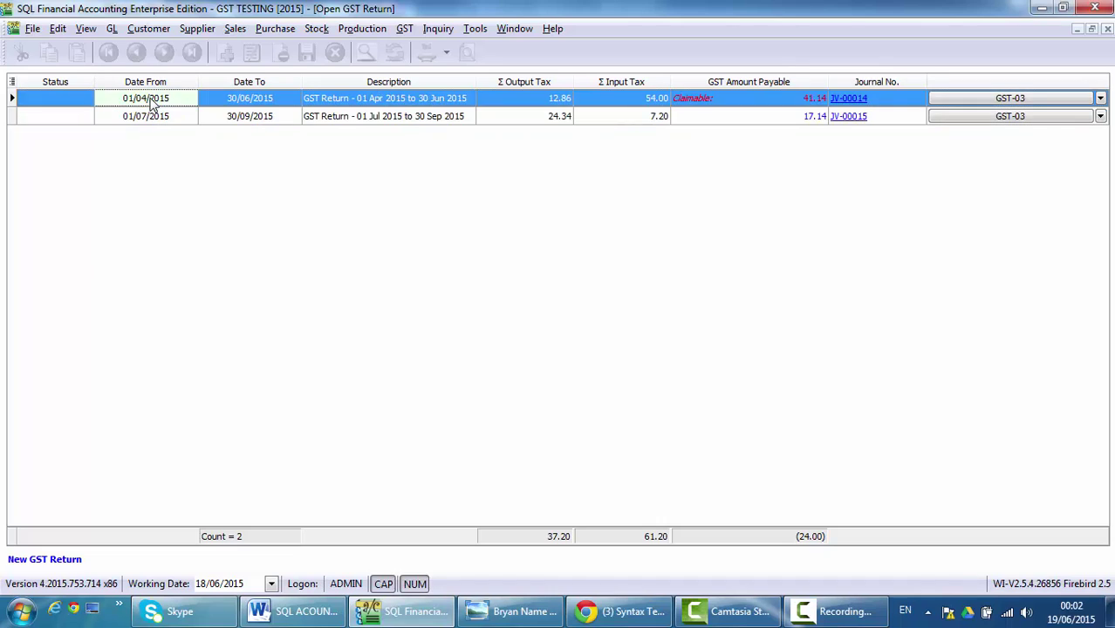
pyautogui.click(170, 119)
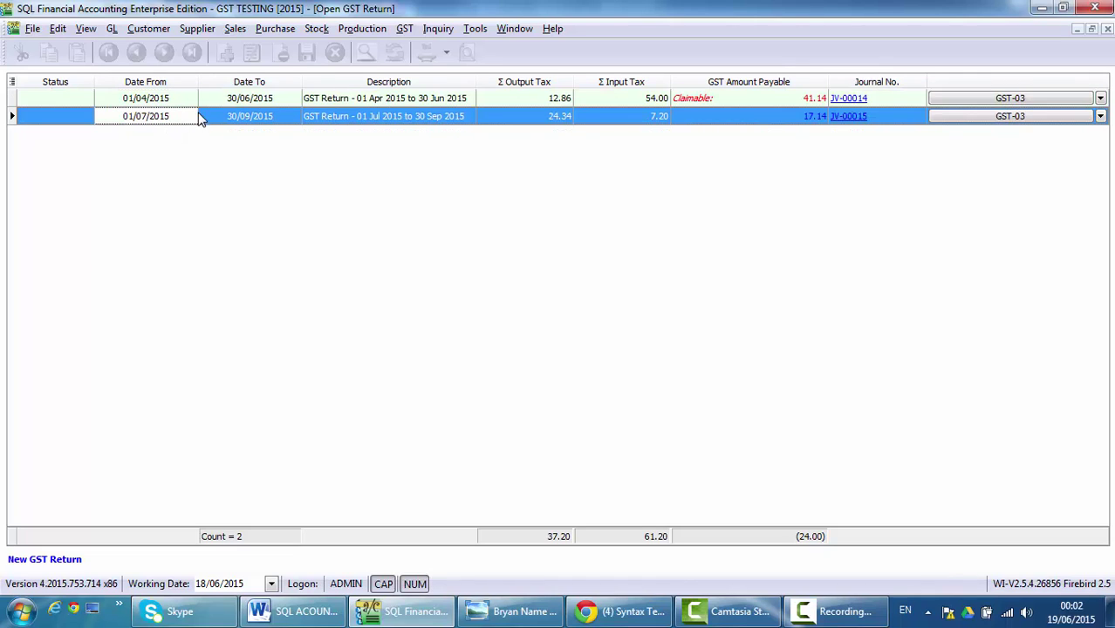
pyautogui.click(208, 120)
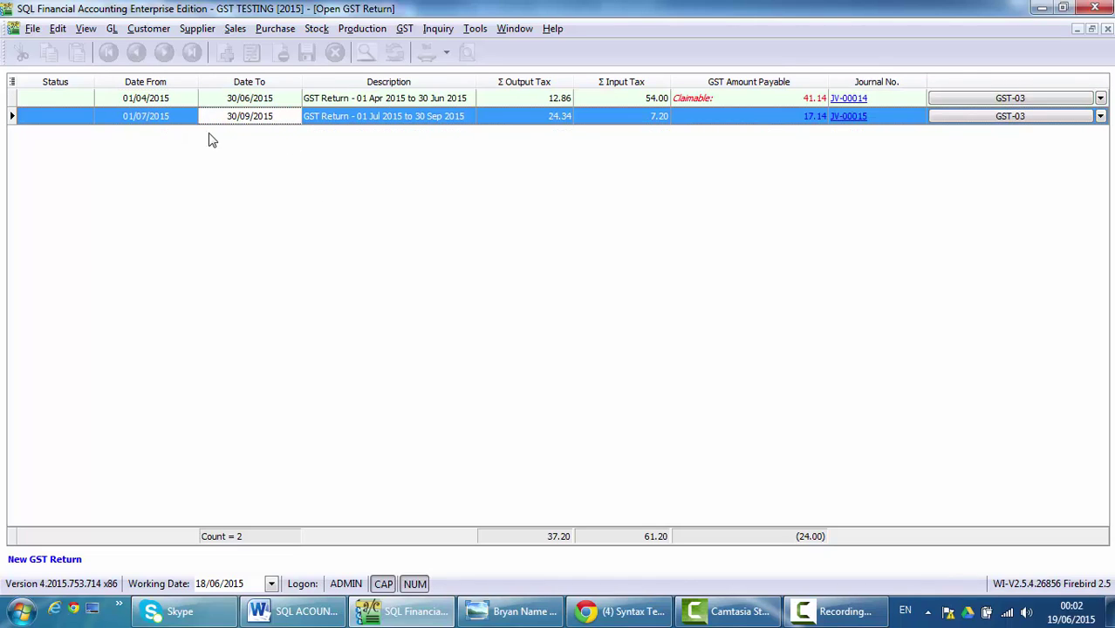
pyautogui.click(404, 28)
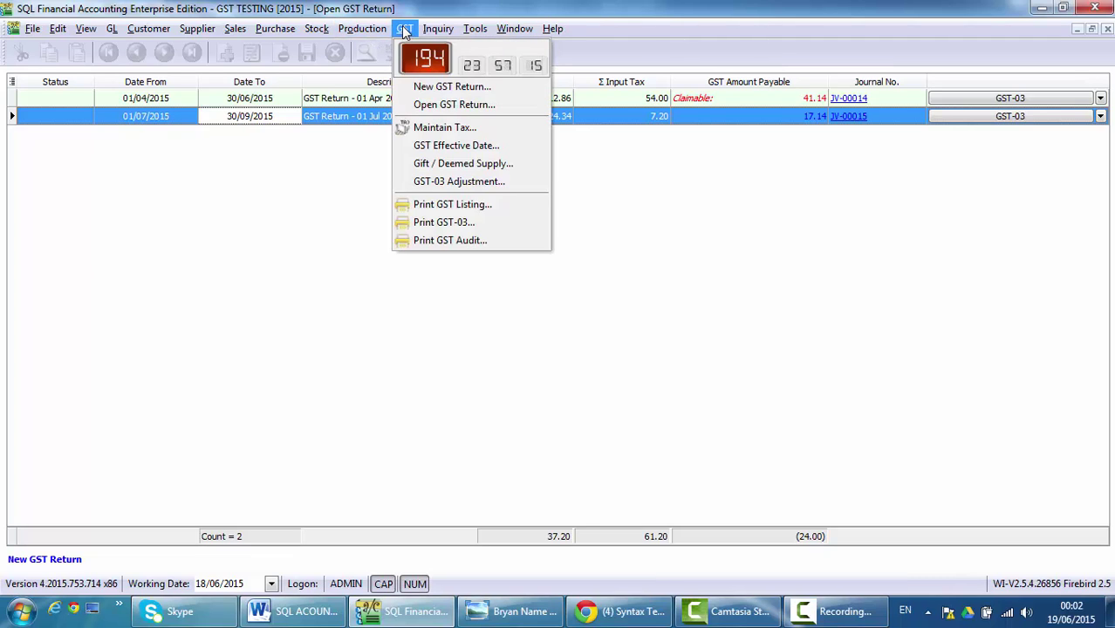
# - Process the October–December 2015 return after reviewing payable bad debt relief bills, giving 54.00 payable
pyautogui.click(426, 87)
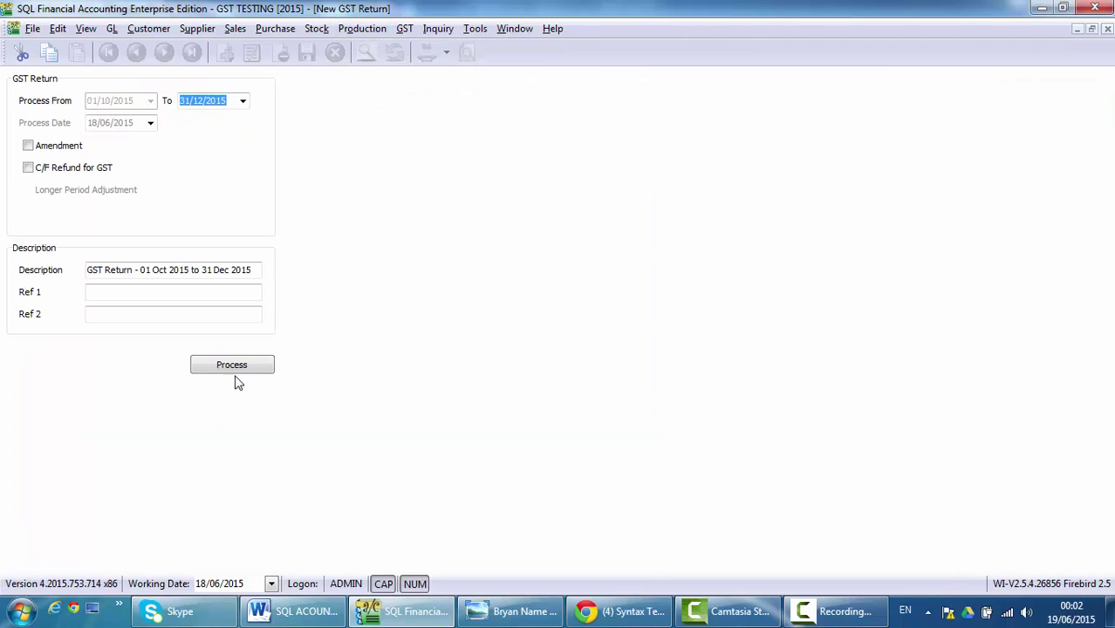
pyautogui.click(235, 366)
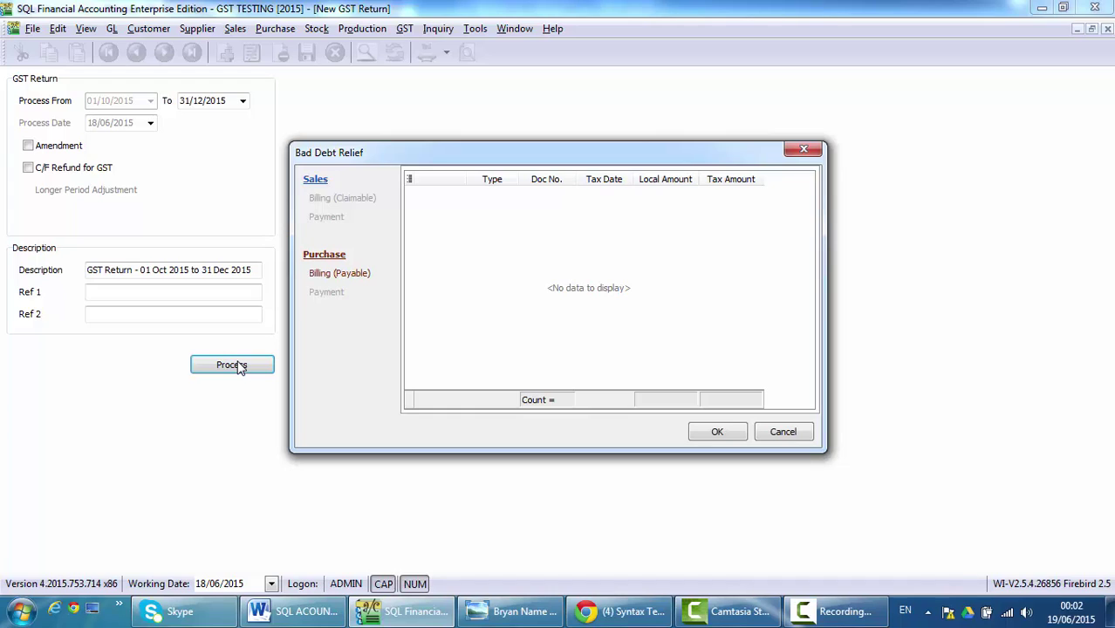
pyautogui.click(323, 276)
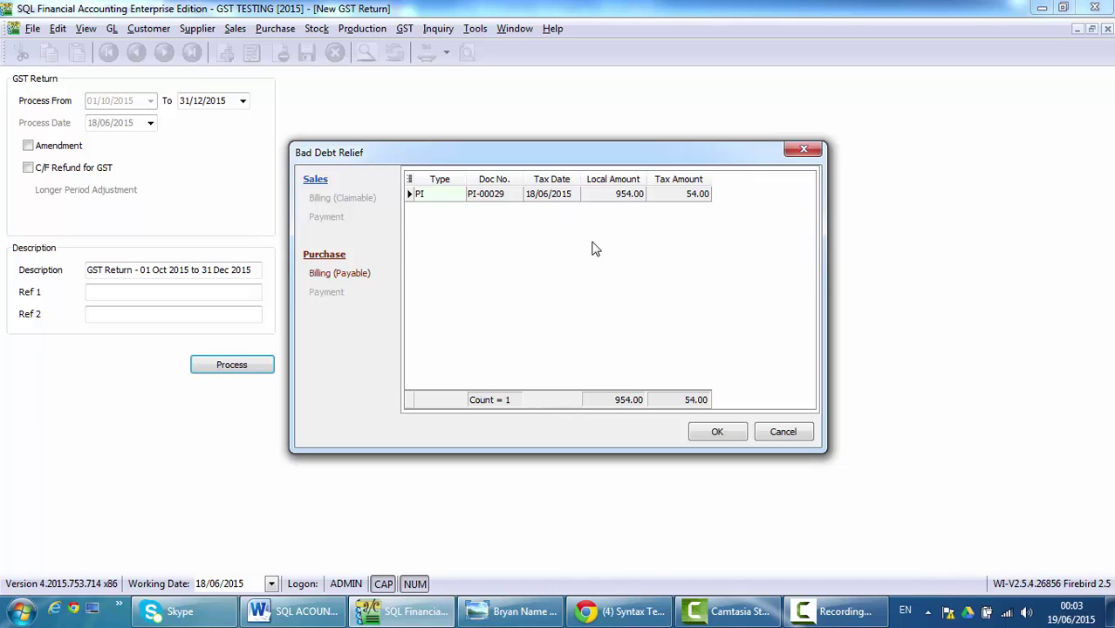
pyautogui.click(715, 433)
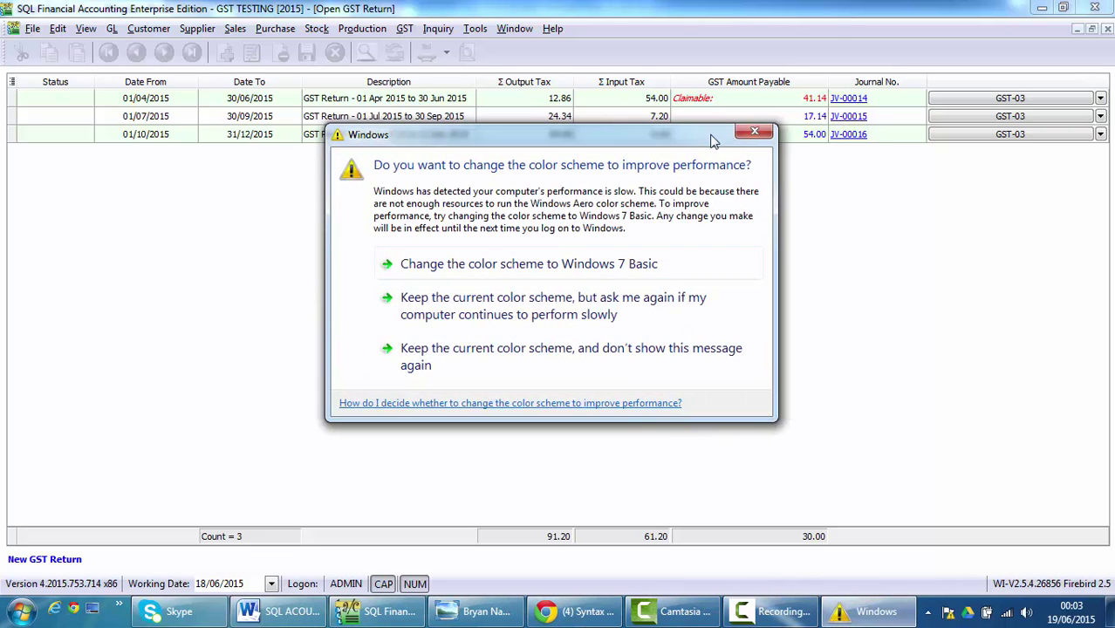
pyautogui.click(754, 133)
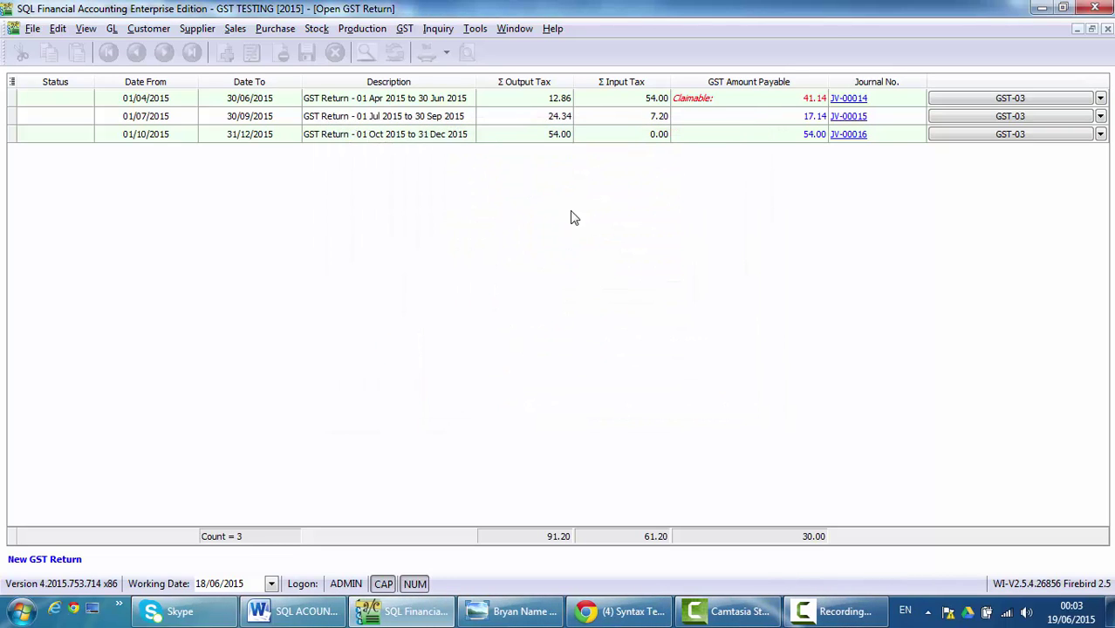
# - Delete the October–December 2015 GST return, authorising with the admin password
pyautogui.click(620, 144)
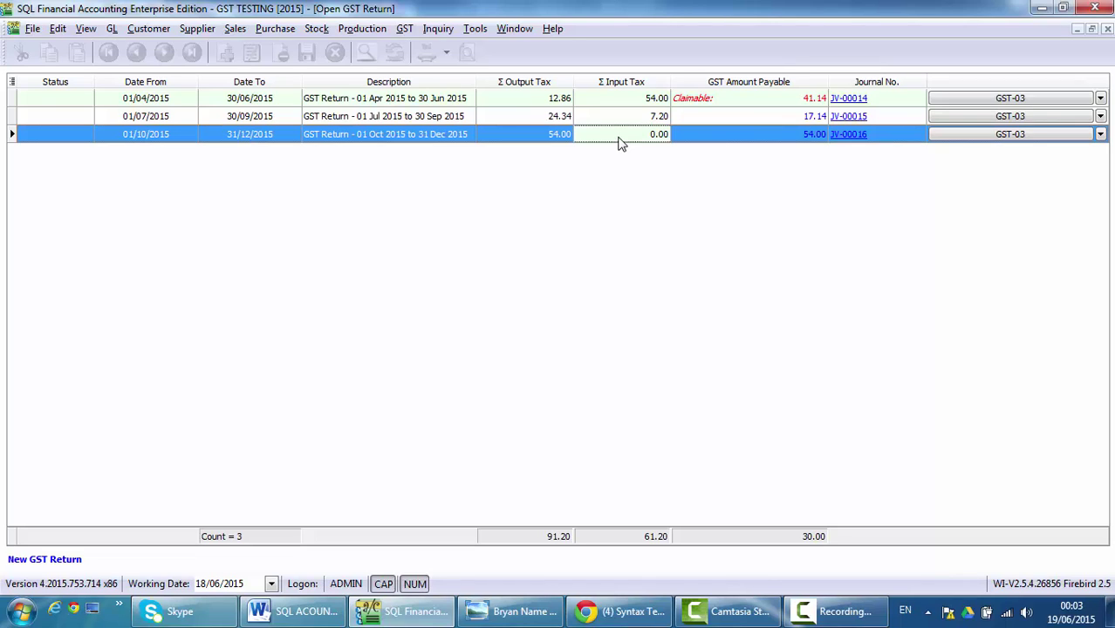
pyautogui.rightClick(620, 144)
pyautogui.click(660, 147)
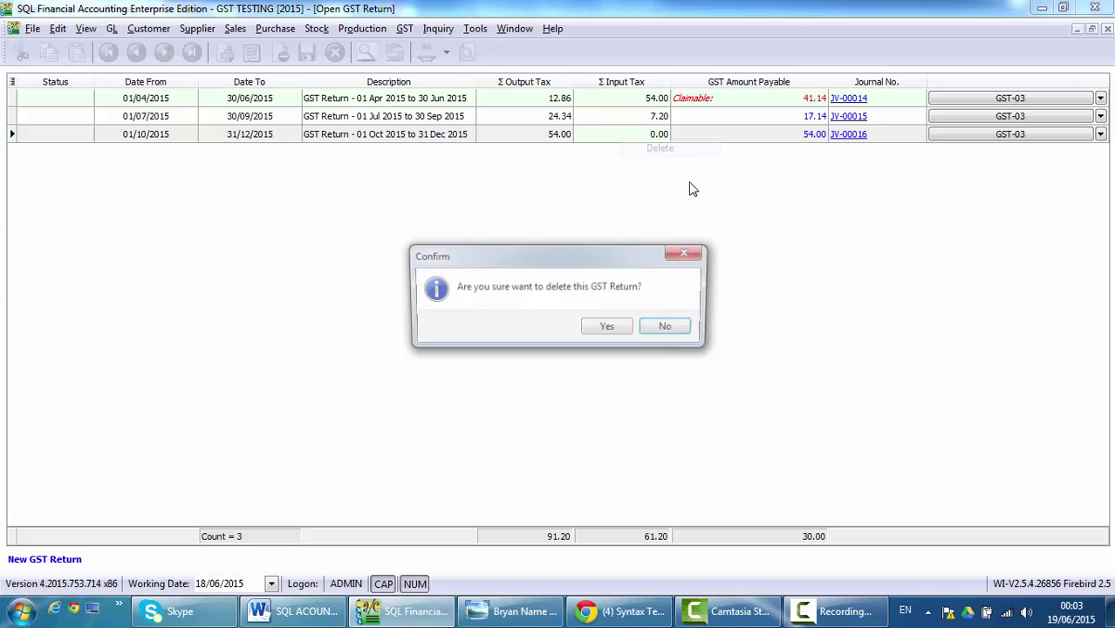
pyautogui.click(608, 333)
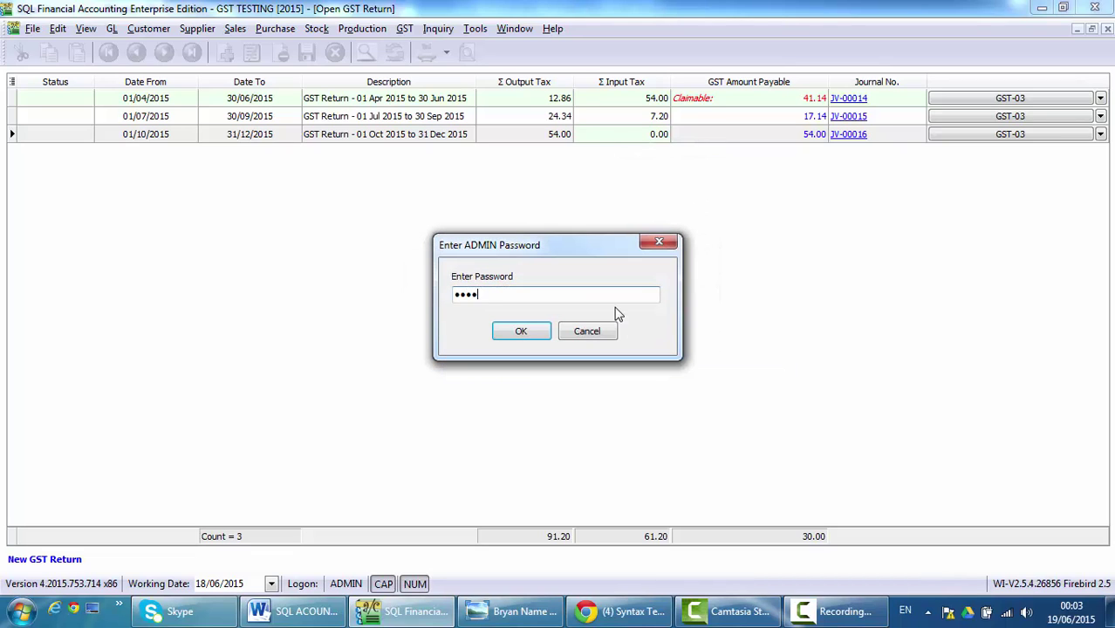
pyautogui.press('Return')
pyautogui.press('Return')
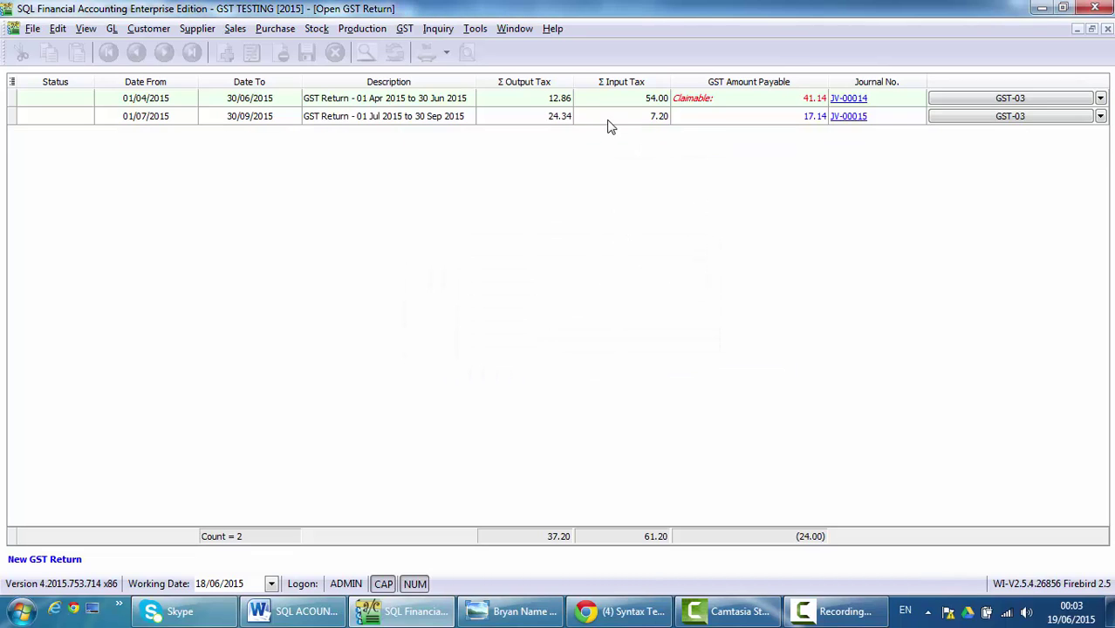
# - Delete the July–September 2015 GST return, authorising with the admin password
pyautogui.click(610, 125)
pyautogui.rightClick(610, 125)
pyautogui.click(637, 134)
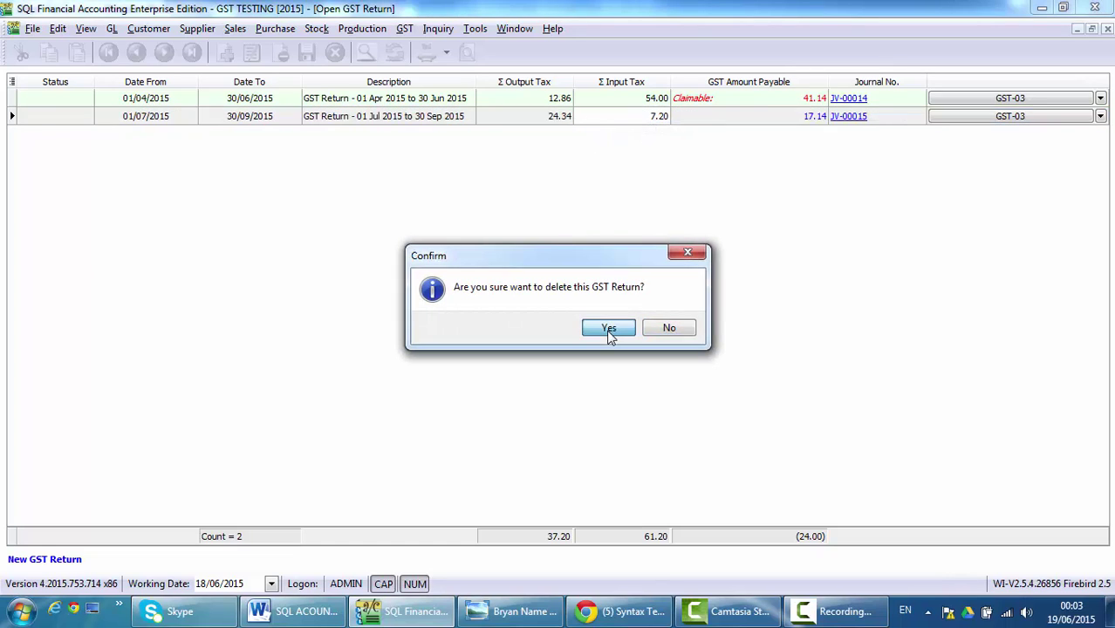
pyautogui.click(608, 329)
pyautogui.press('Return')
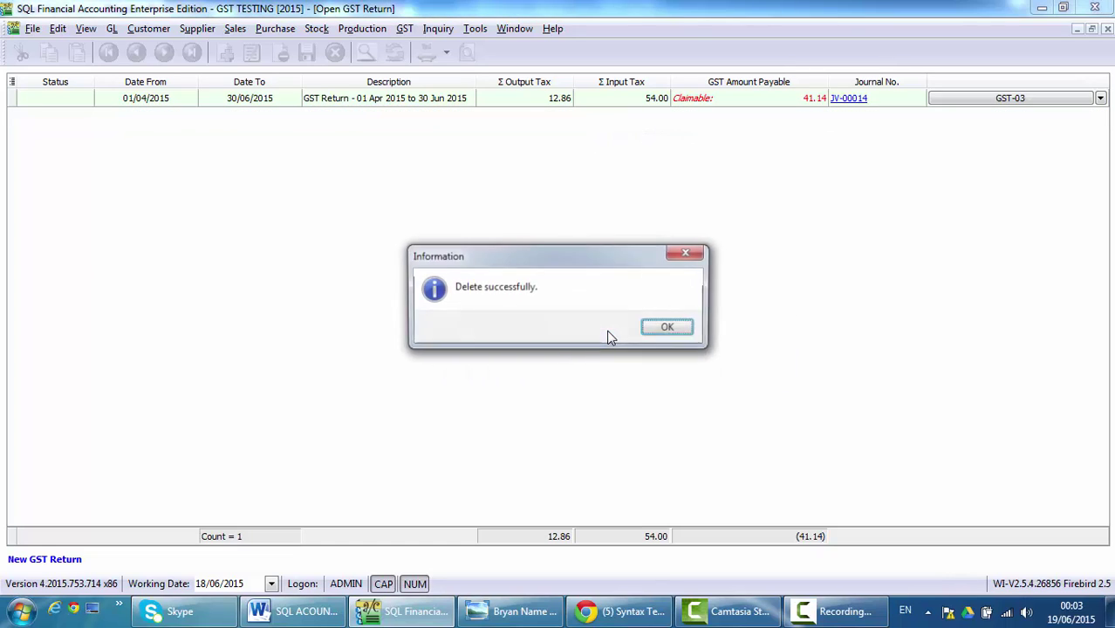
pyautogui.press('Return')
# - Delete the remaining April–June 2015 GST return, authorising with the admin password
pyautogui.rightClick(637, 103)
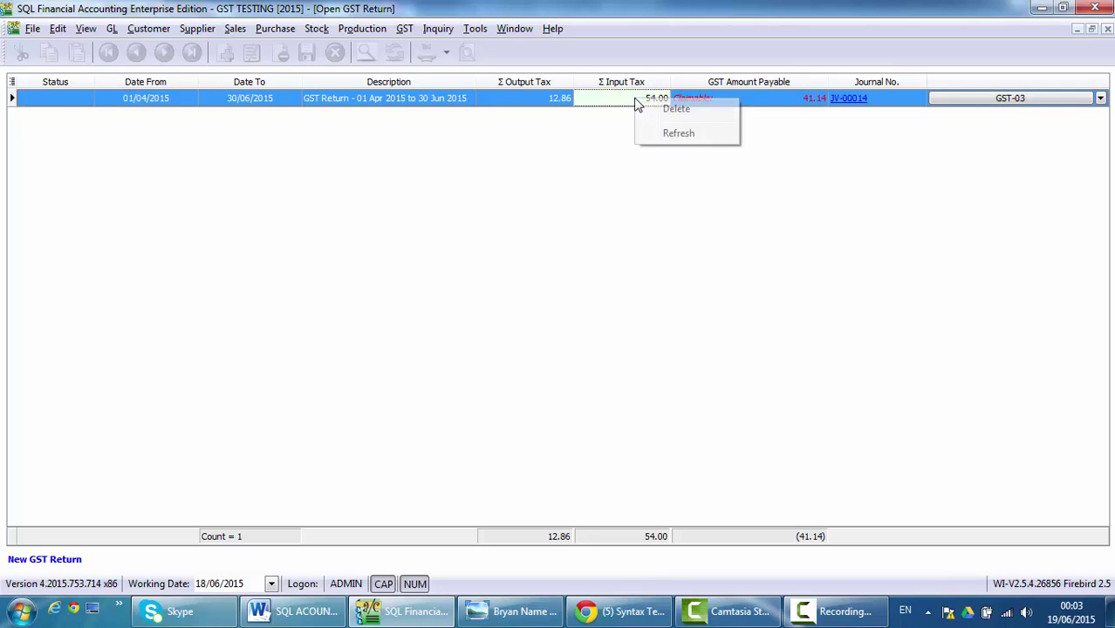
pyautogui.click(663, 109)
pyautogui.click(608, 328)
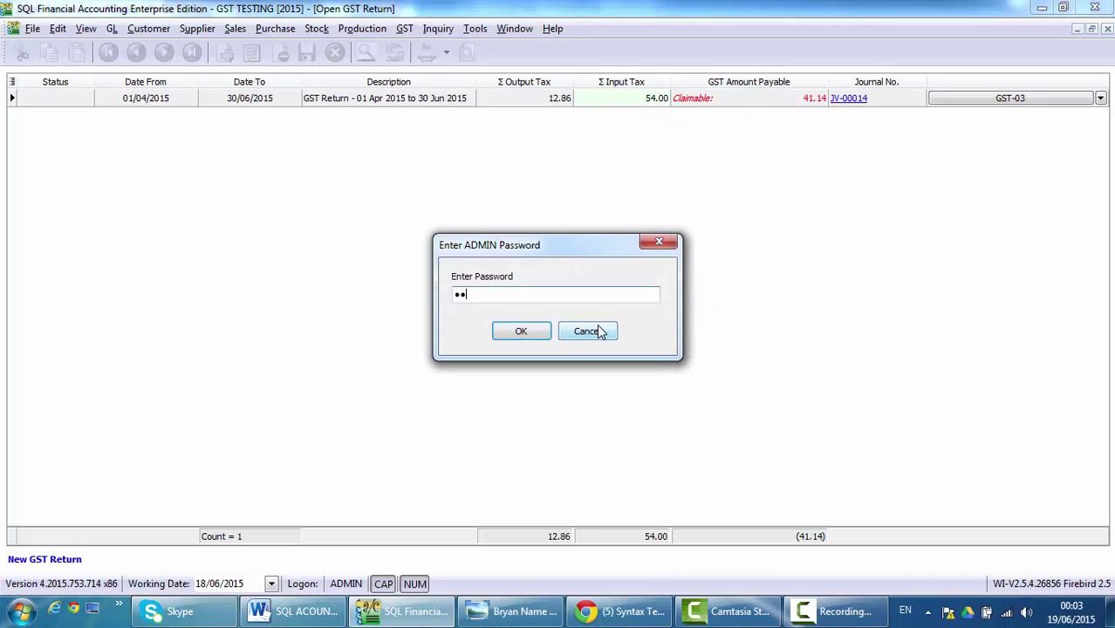
pyautogui.press('Return')
pyautogui.press('Return')
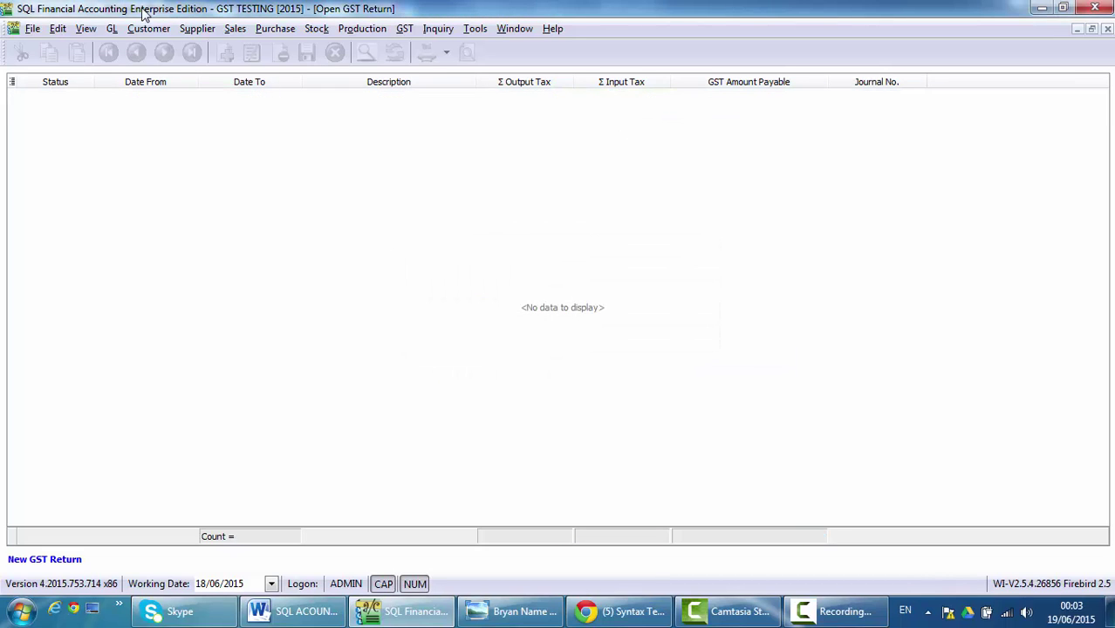
pyautogui.click(234, 29)
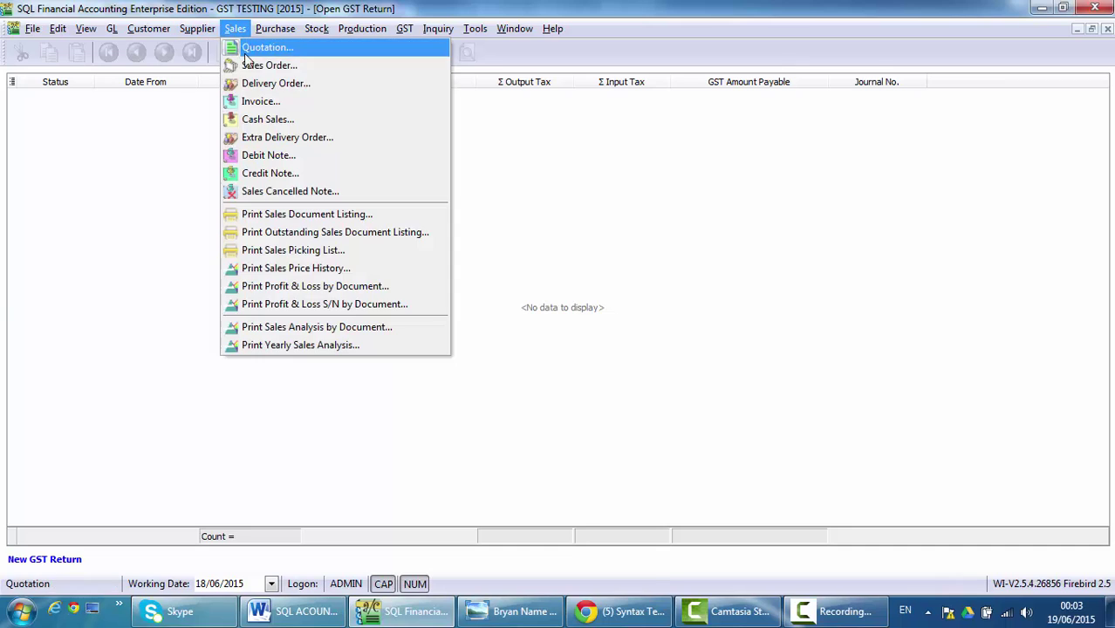
# - Start a new sales invoice for the GST customer, numbered IV-BAD and dated 18/04/2015
pyautogui.click(260, 101)
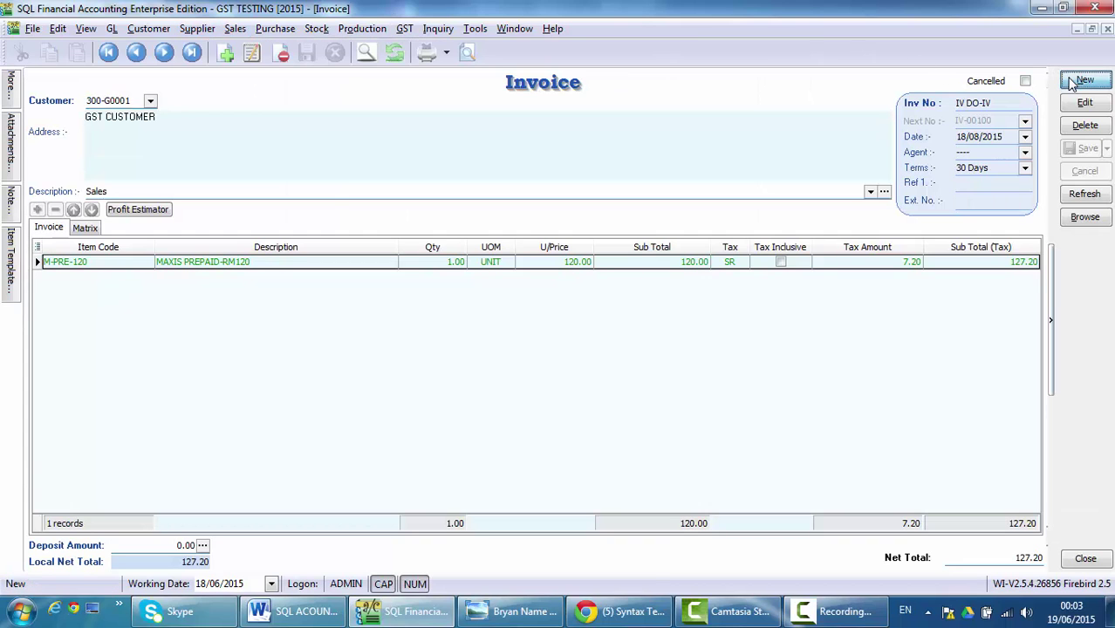
pyautogui.press('Return')
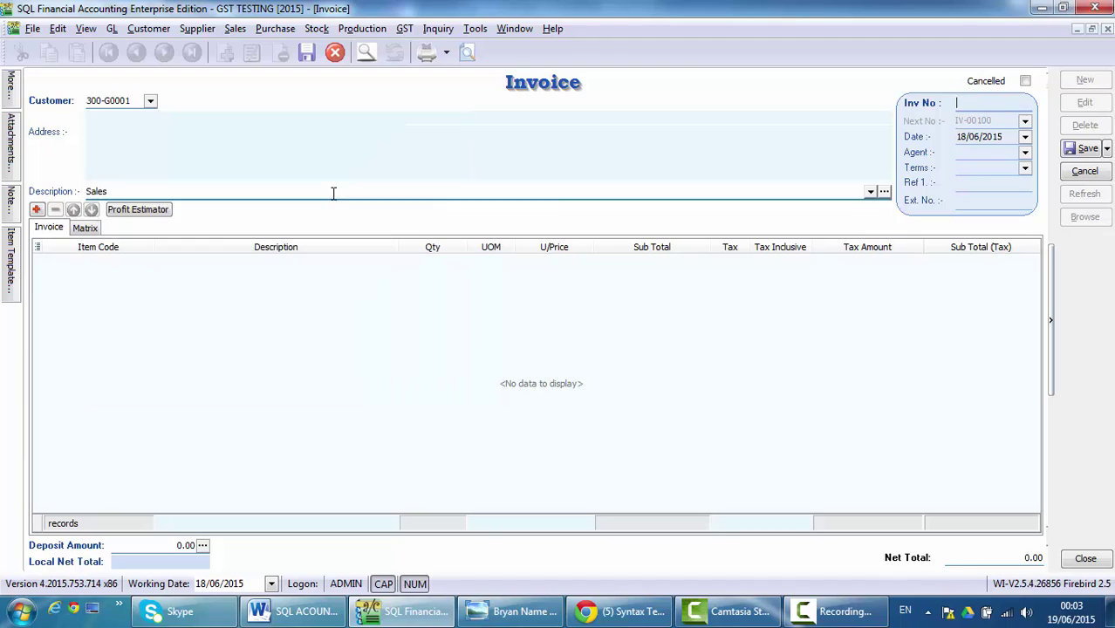
pyautogui.click(963, 105)
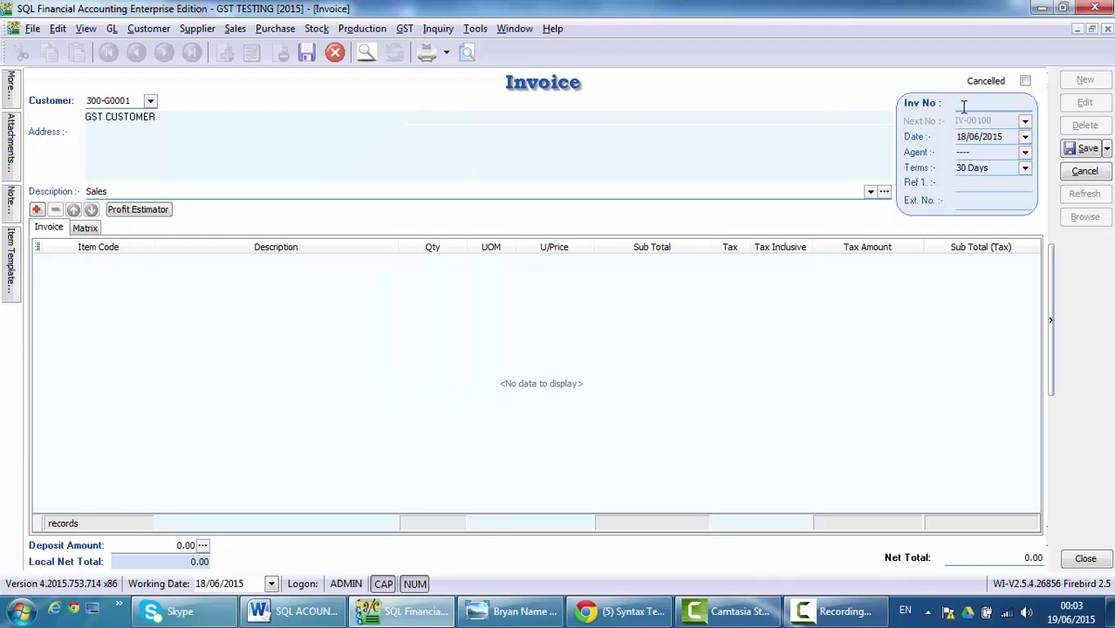
pyautogui.write('IV-BAD')
pyautogui.click(970, 136)
pyautogui.write('04')
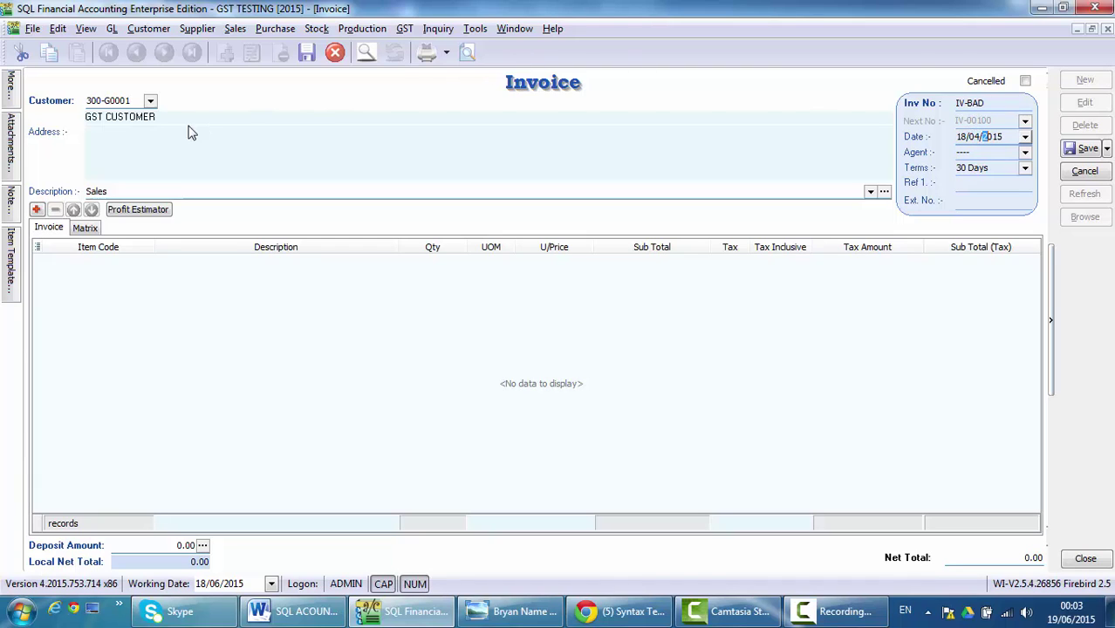
# - Add item M-PRE-120 at unit price 100 and save the invoice, totalling 106.00
pyautogui.click(103, 262)
pyautogui.write('MA')
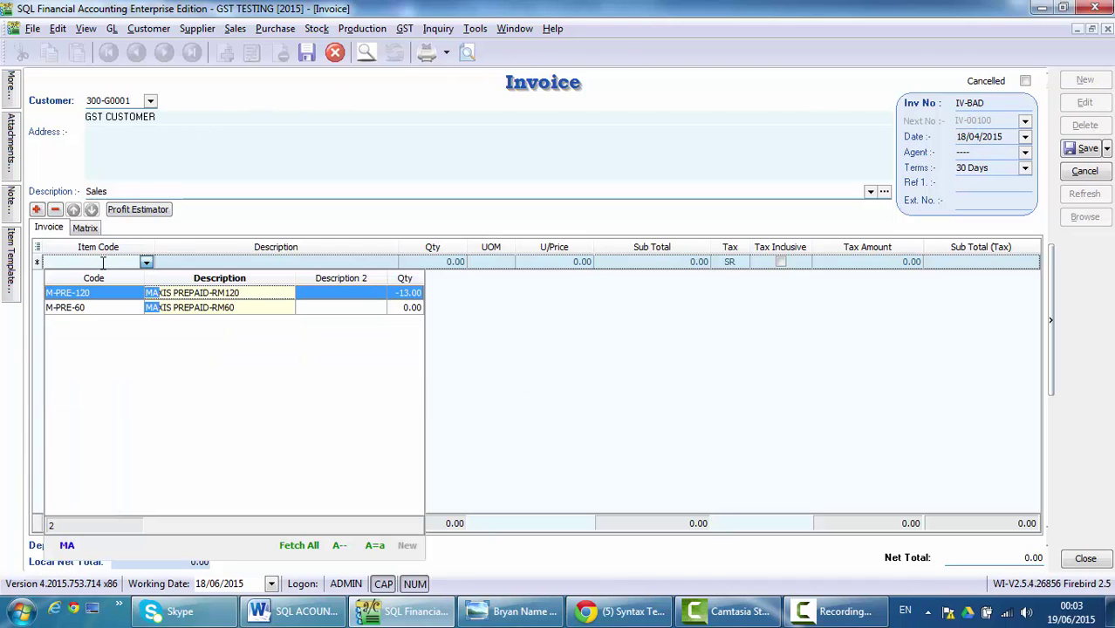
pyautogui.press('BackSpace')
pyautogui.press('BackSpace')
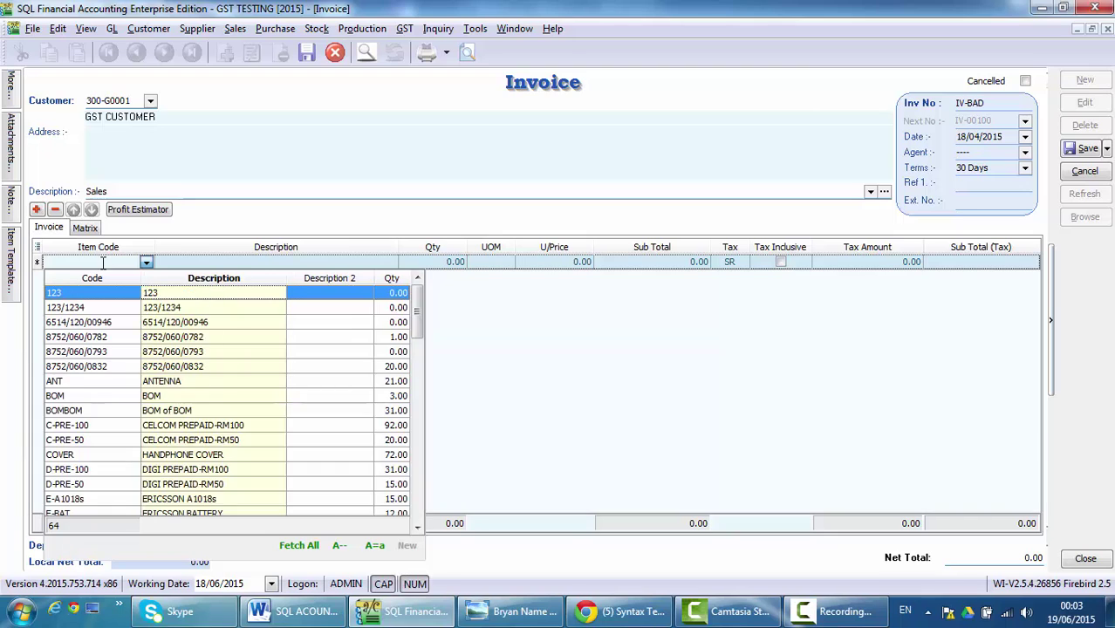
pyautogui.write('MAXIS')
pyautogui.press('Return')
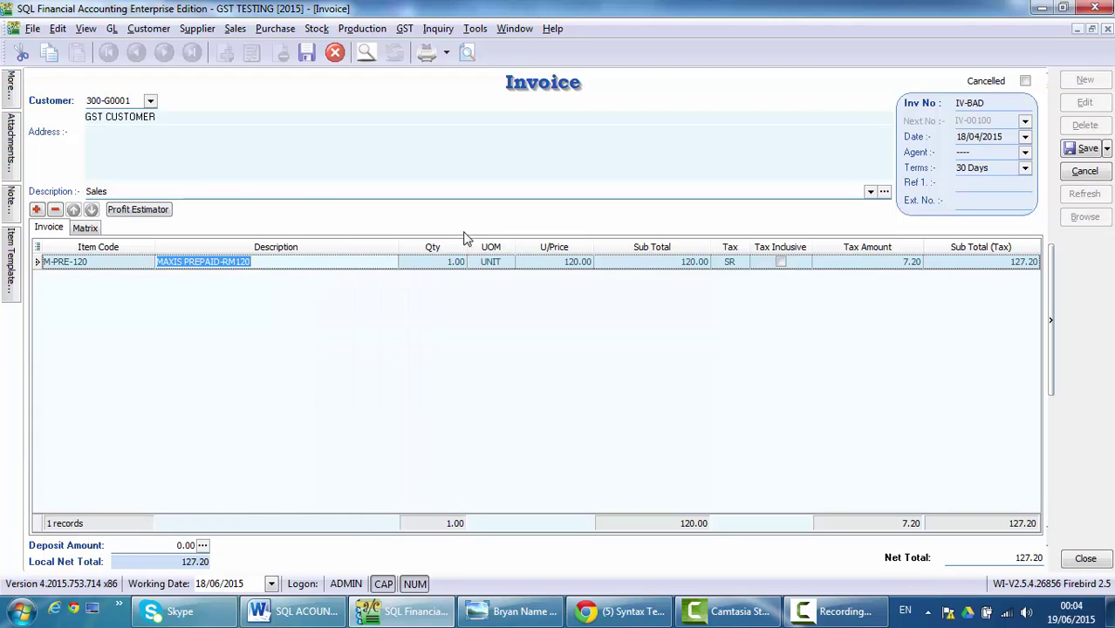
pyautogui.click(553, 261)
pyautogui.write('100')
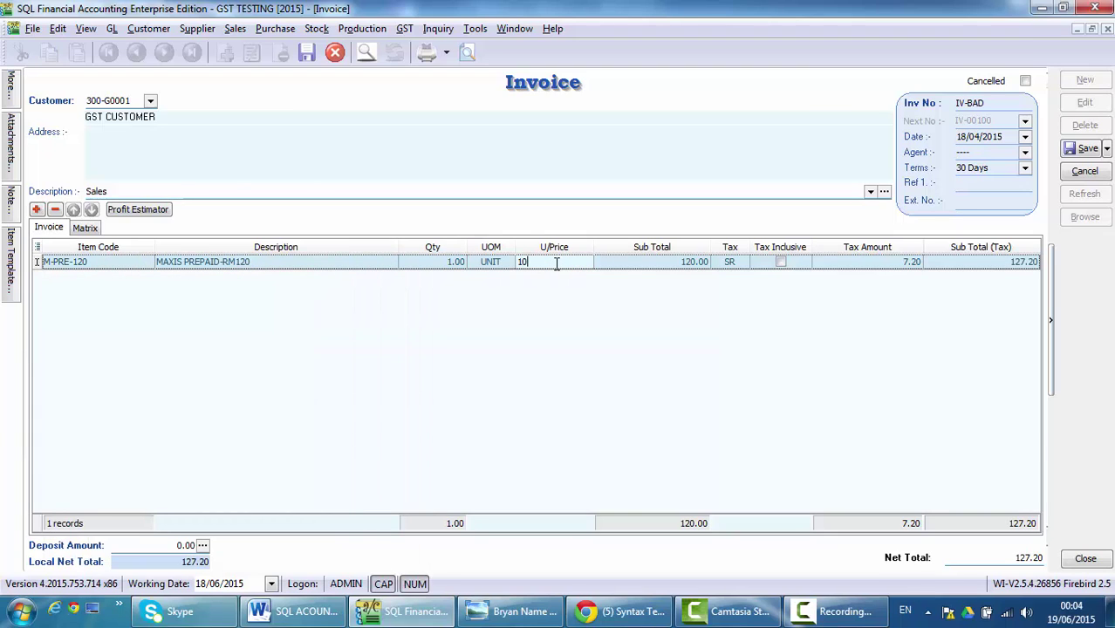
pyautogui.press('Tab')
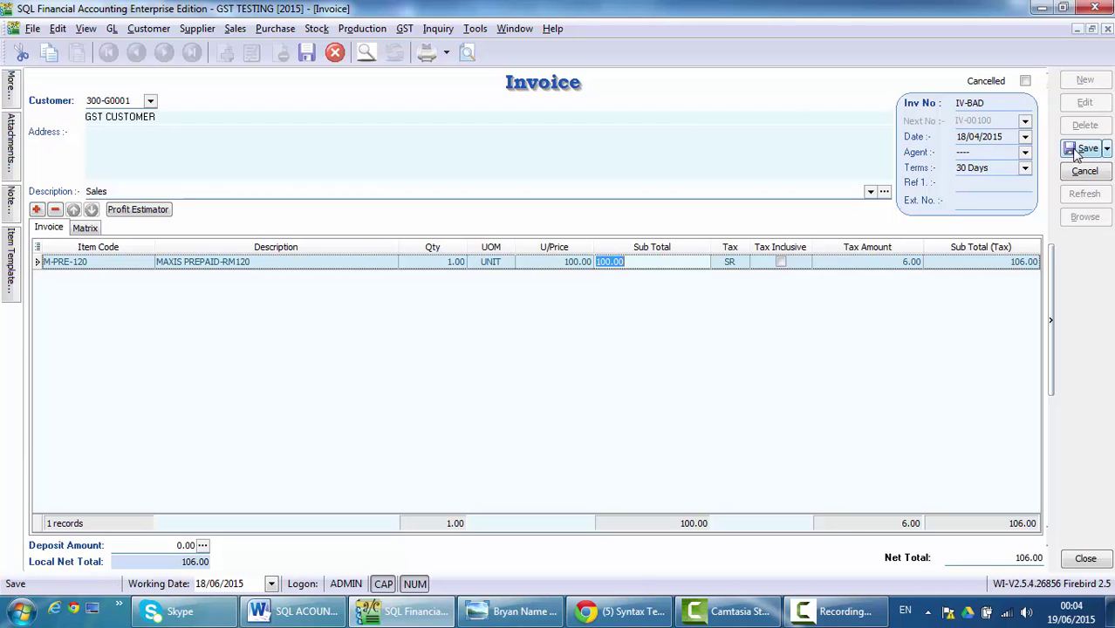
pyautogui.click(1084, 148)
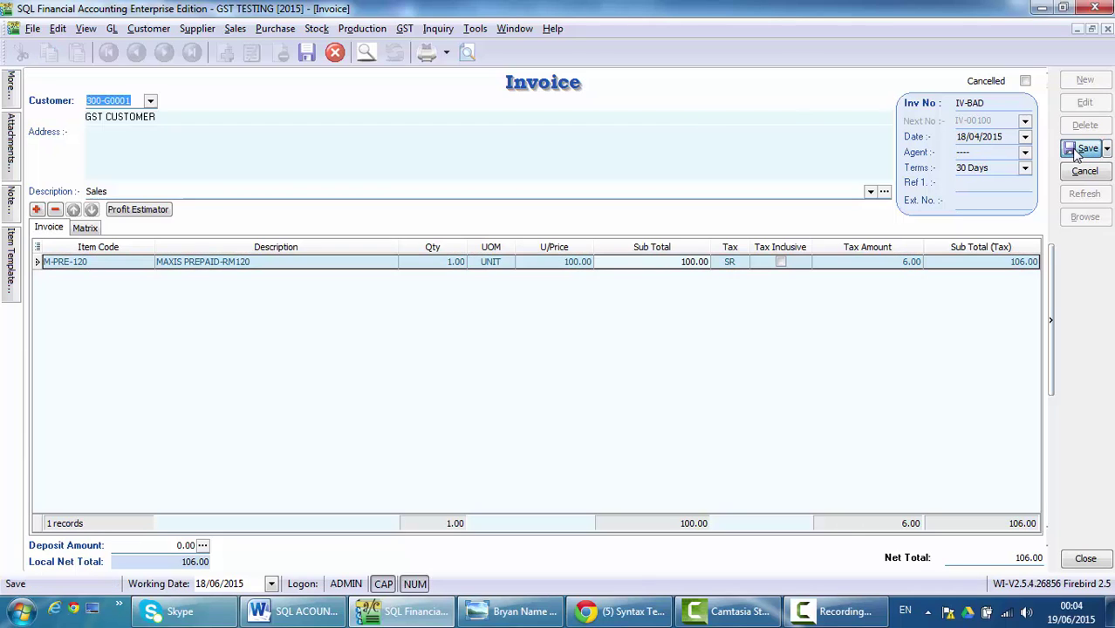
pyautogui.click(1106, 29)
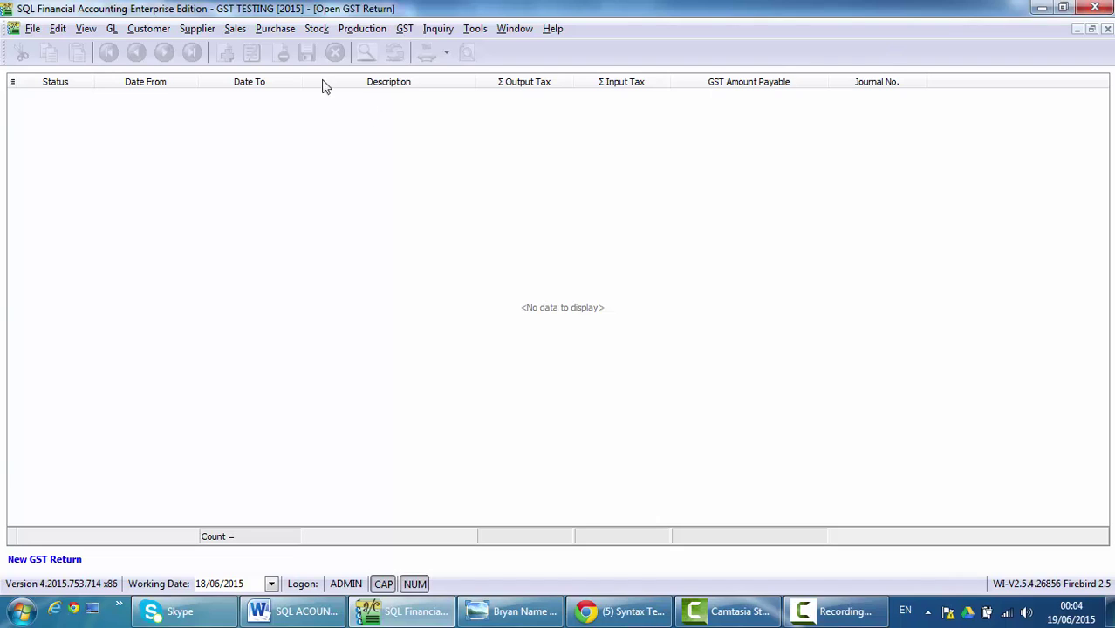
# - Reprocess the April–June 2015 GST return, now with 18.86 output tax
pyautogui.click(405, 28)
pyautogui.click(451, 87)
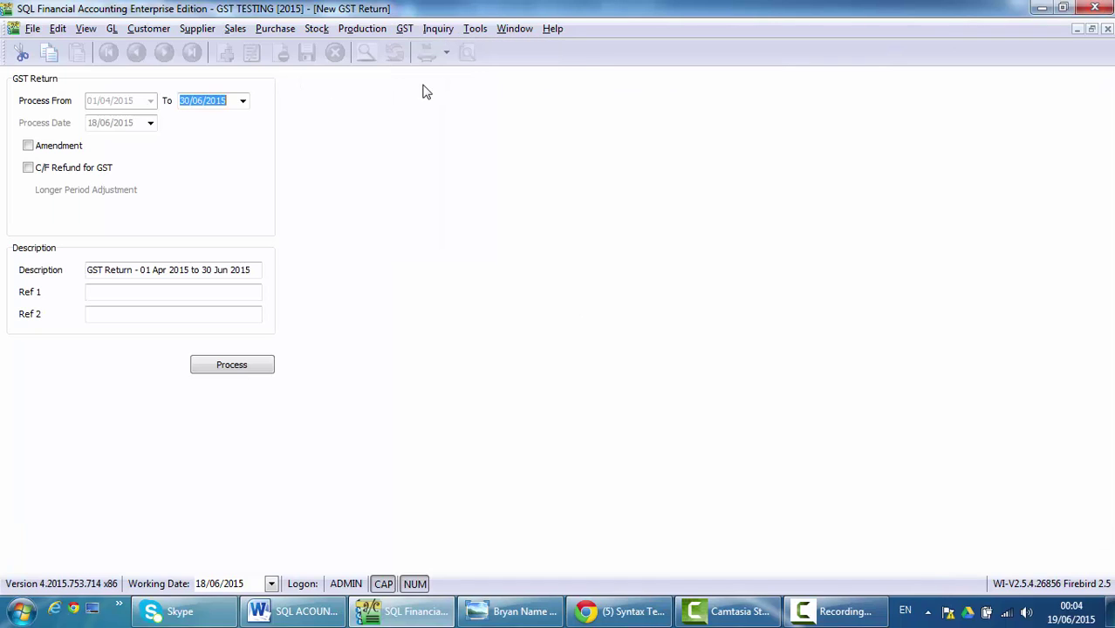
pyautogui.click(232, 366)
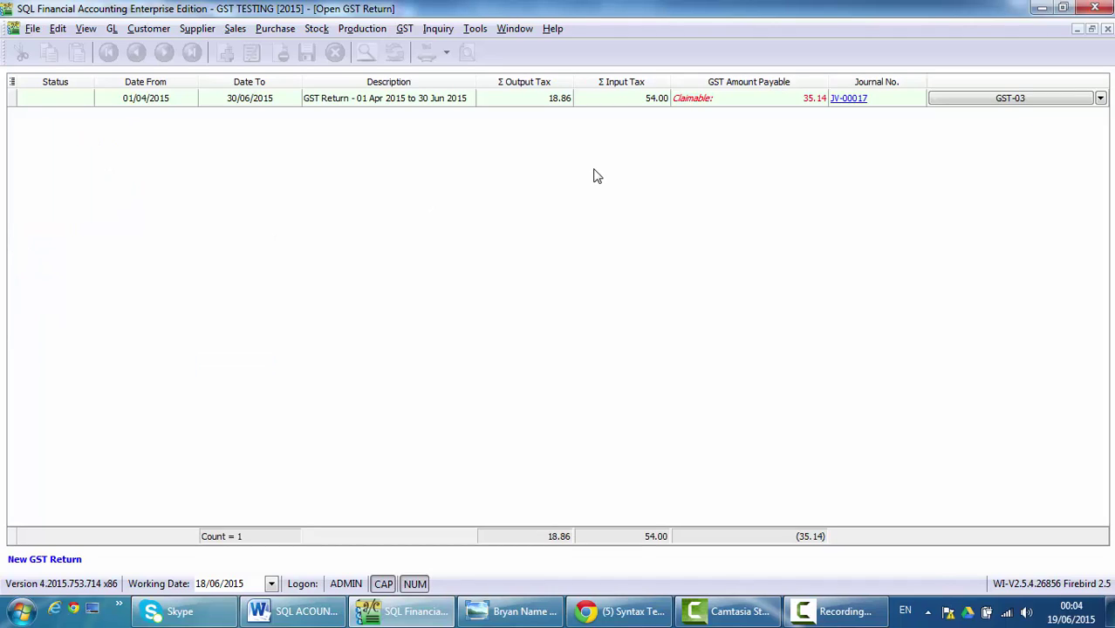
# - Reprocess the July–September 2015 GST return, payable 17.14
pyautogui.click(405, 28)
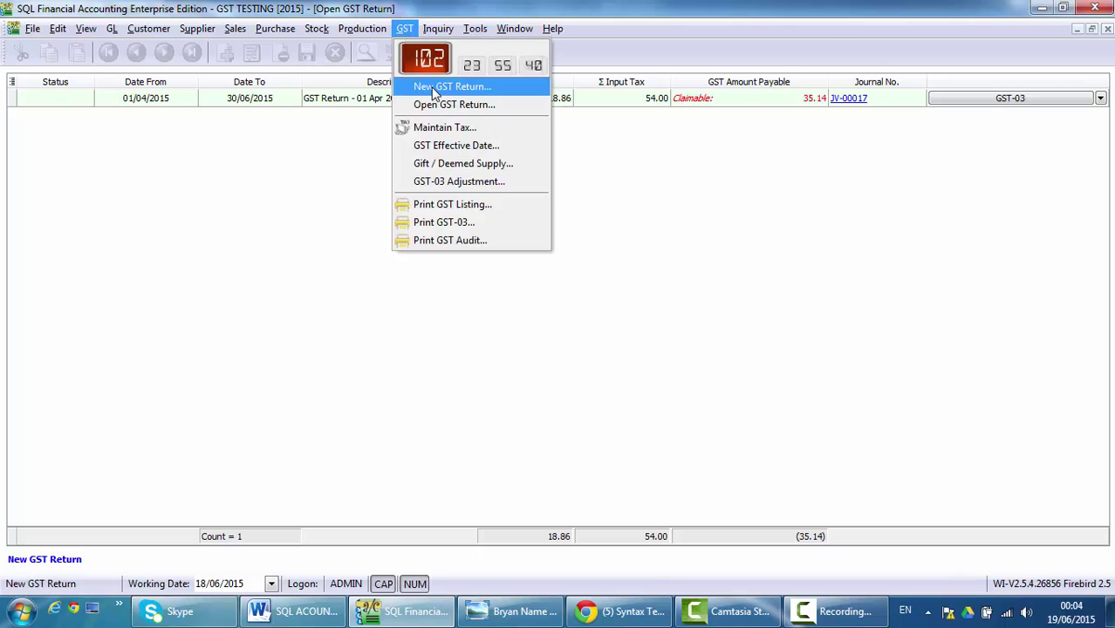
pyautogui.click(432, 89)
pyautogui.click(255, 364)
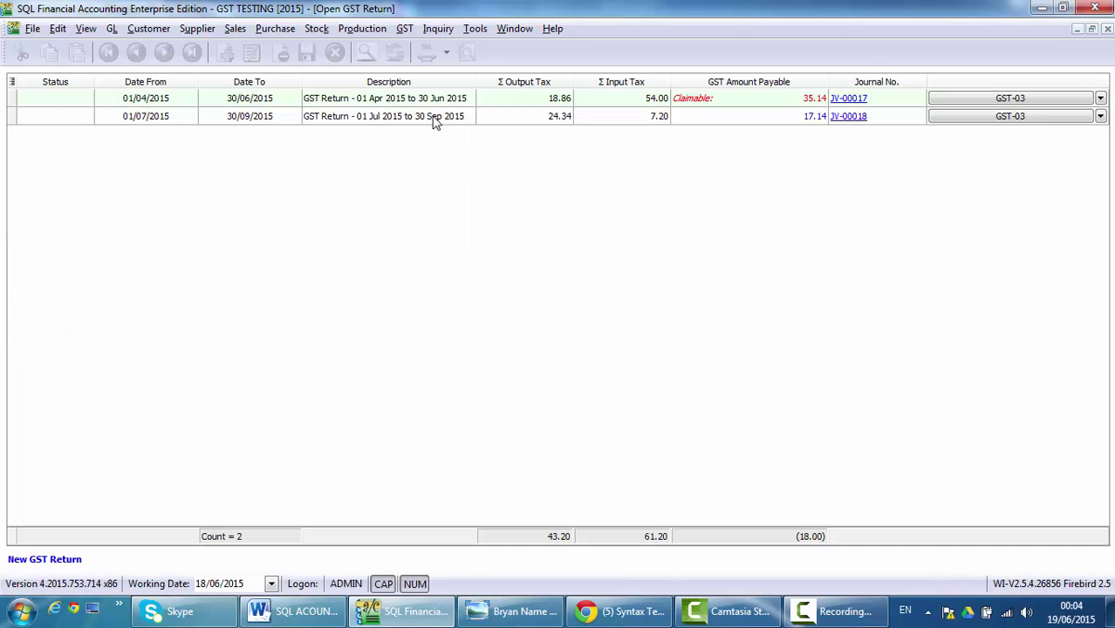
pyautogui.click(405, 29)
# - Process the October–December 2015 return, ticking IV-BAD for bad debt relief in Billing (Claimable)
pyautogui.click(432, 87)
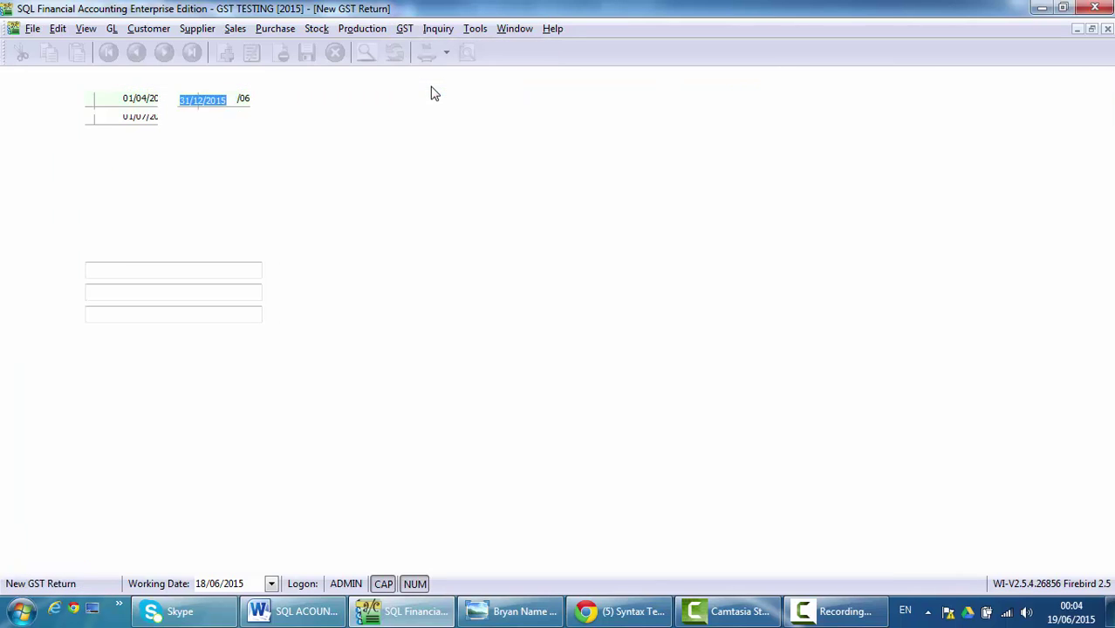
pyautogui.click(246, 364)
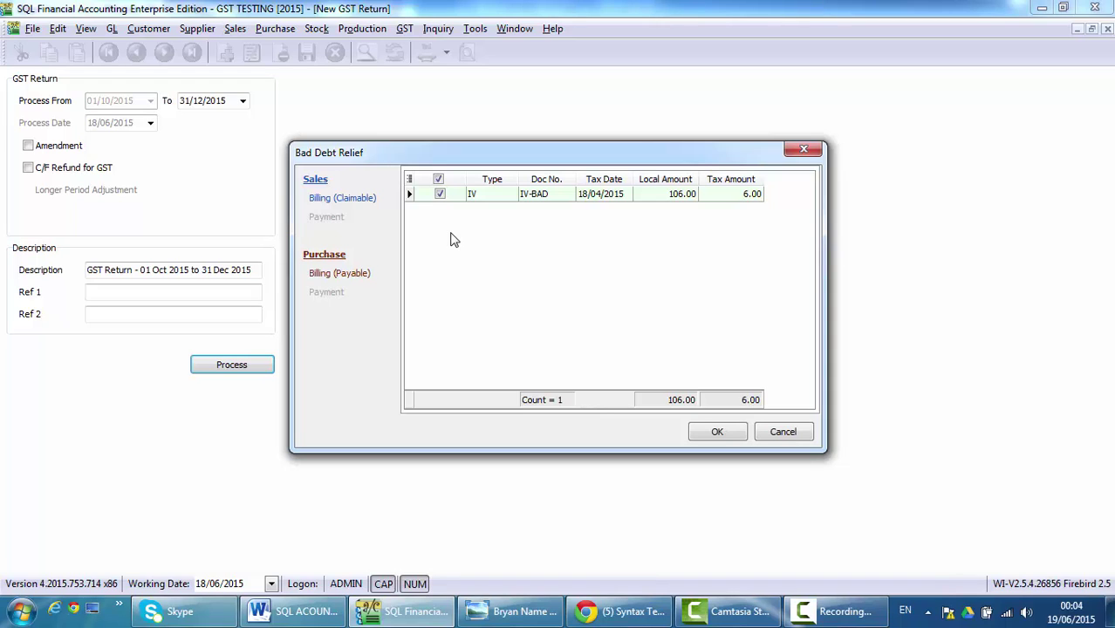
pyautogui.click(354, 275)
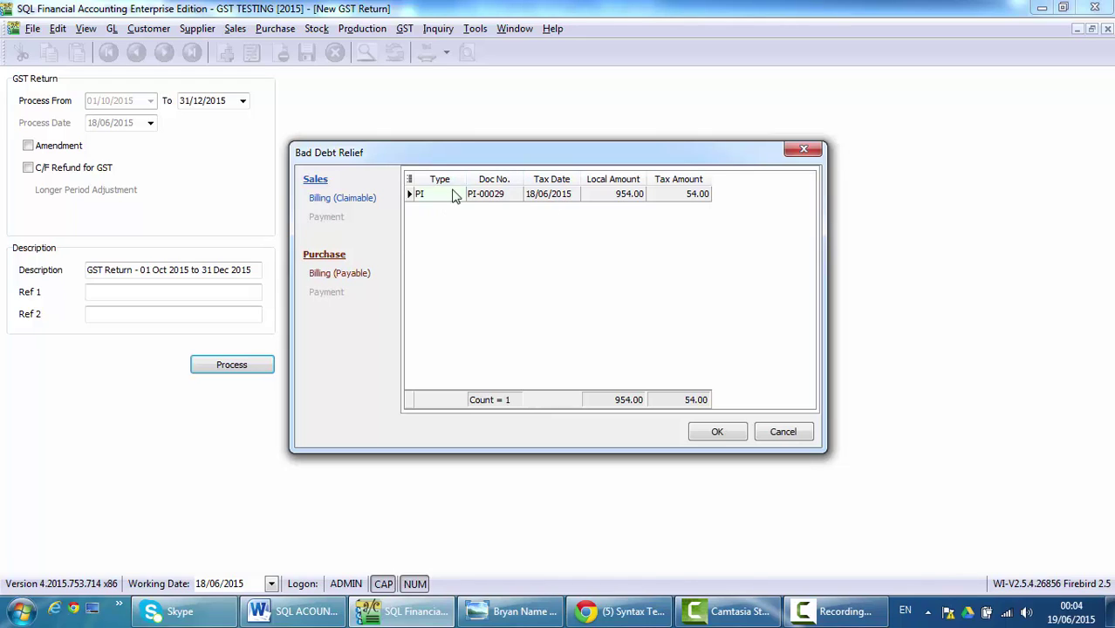
pyautogui.click(349, 201)
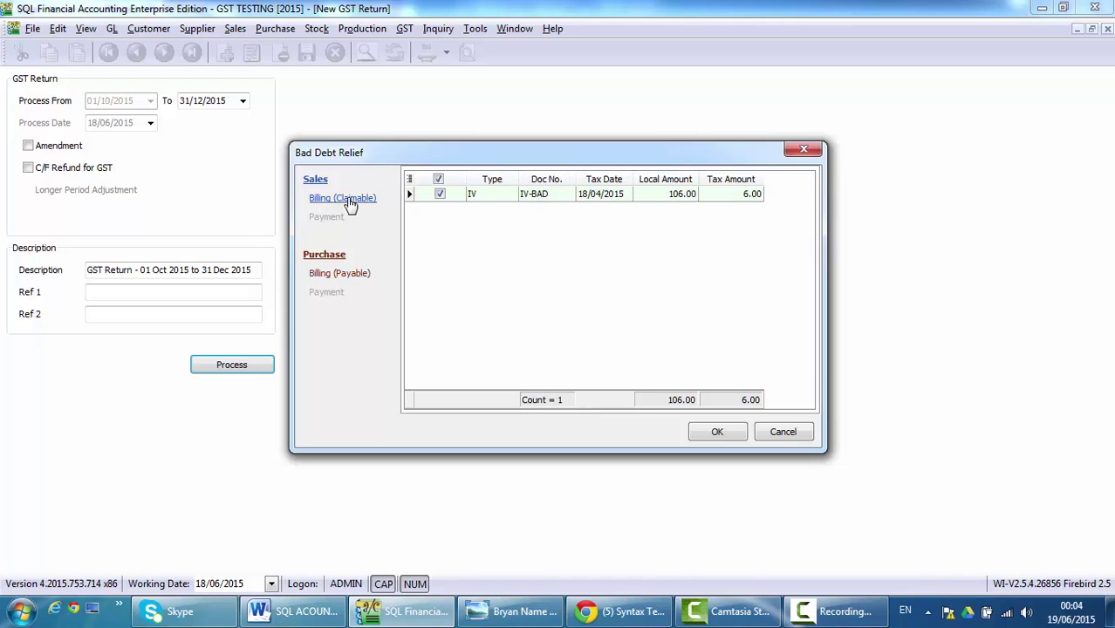
pyautogui.click(439, 197)
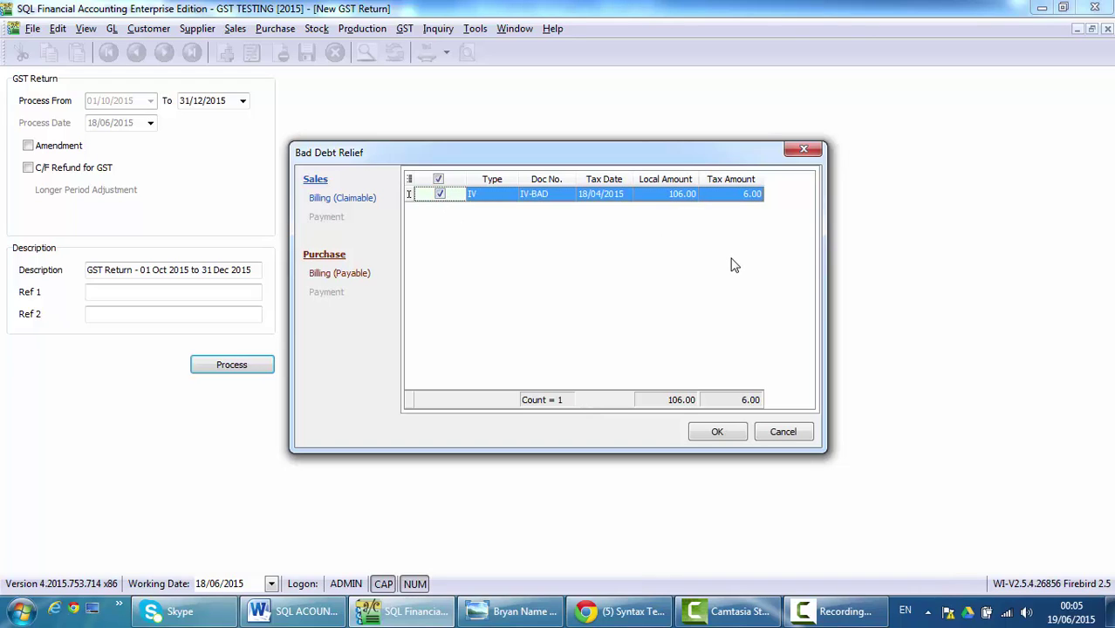
pyautogui.click(716, 432)
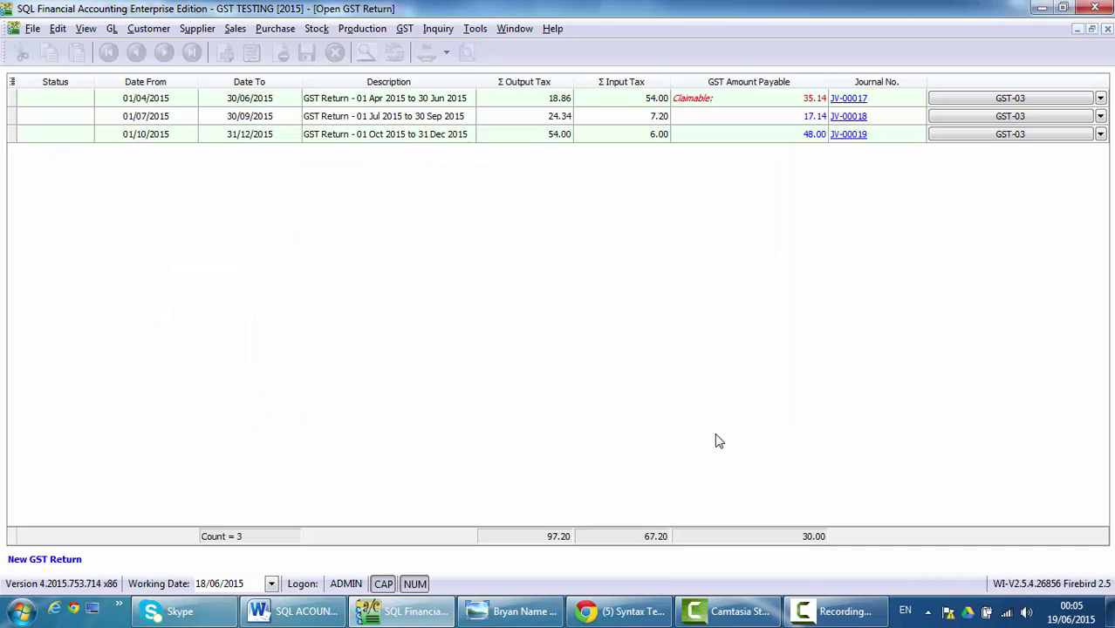
# - Open the Oct–Dec 2015 GST-03 form and scroll to item 17 showing 106.00 bad debt relief
pyautogui.click(944, 135)
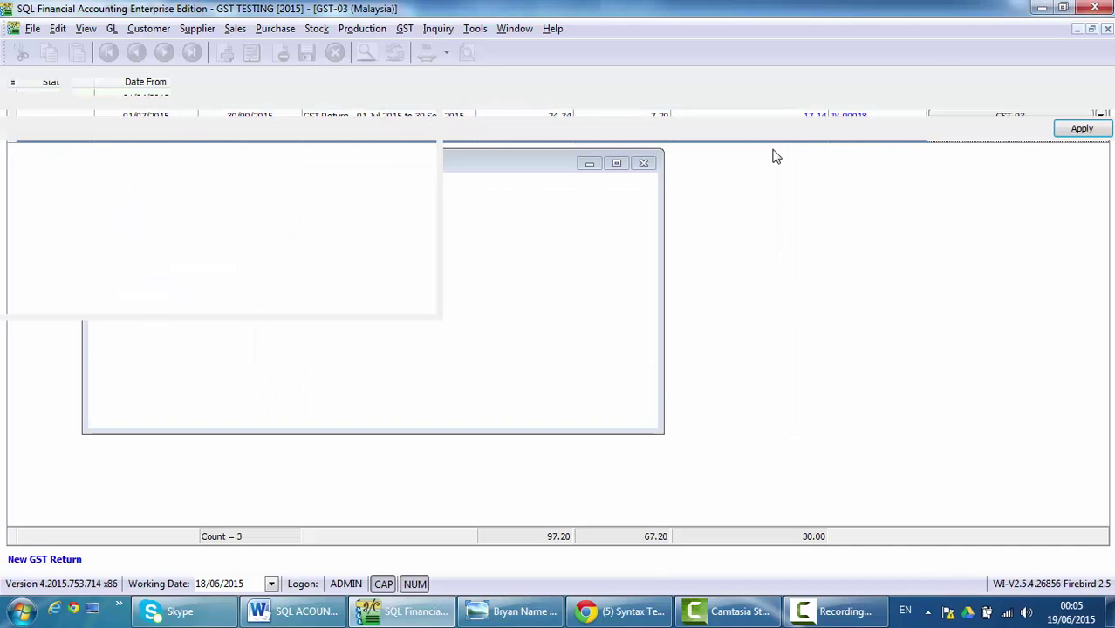
pyautogui.scroll(-10, 628, 292)
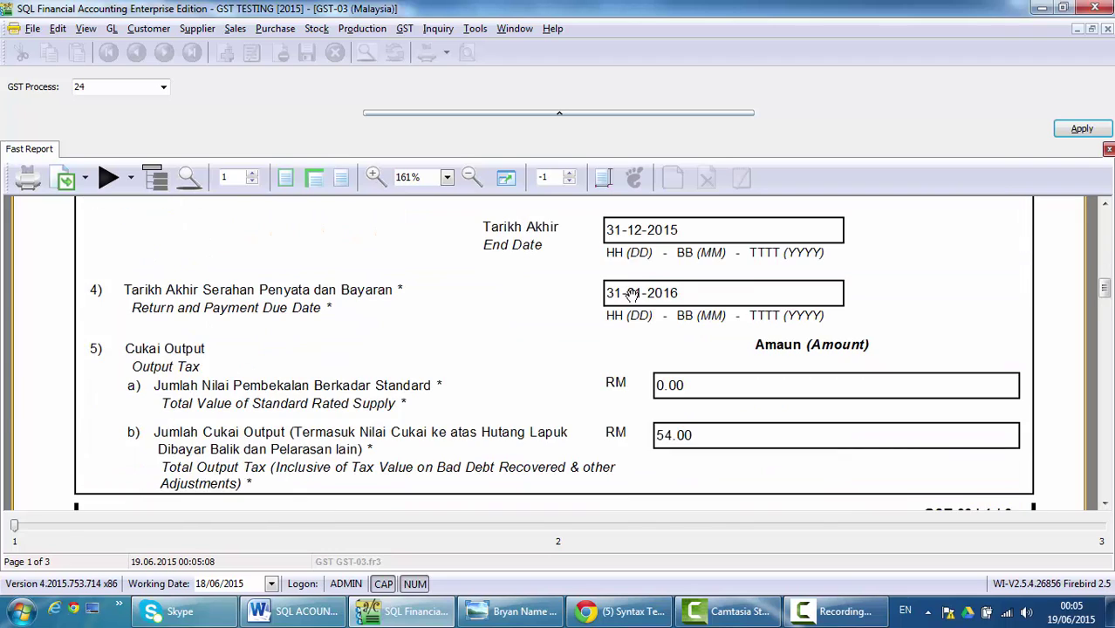
pyautogui.scroll(-15, 631, 294)
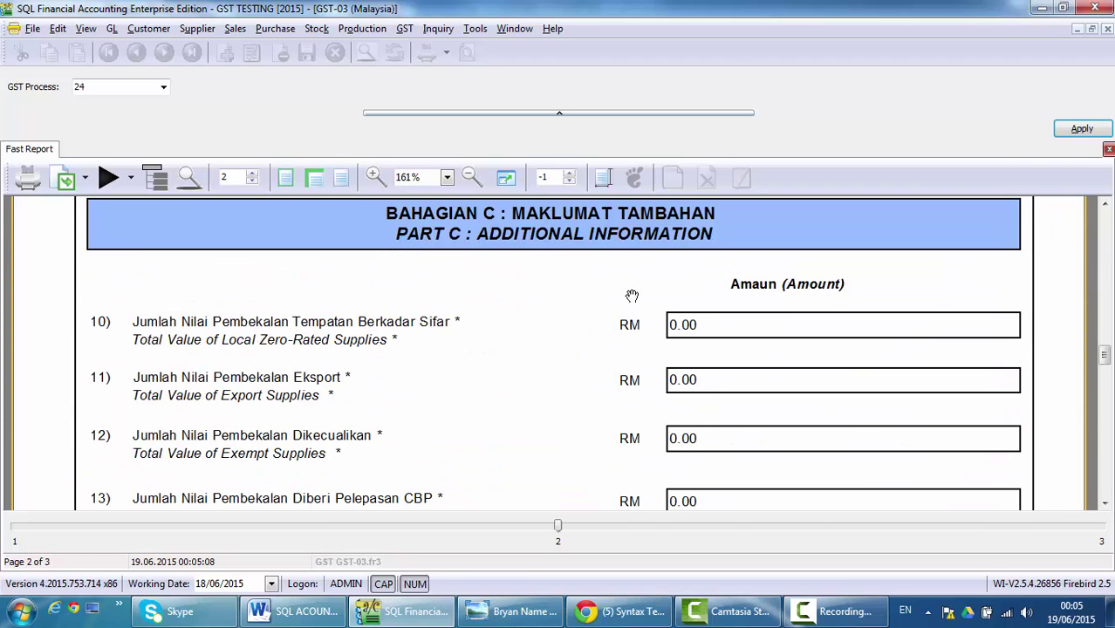
pyautogui.scroll(-6, 632, 297)
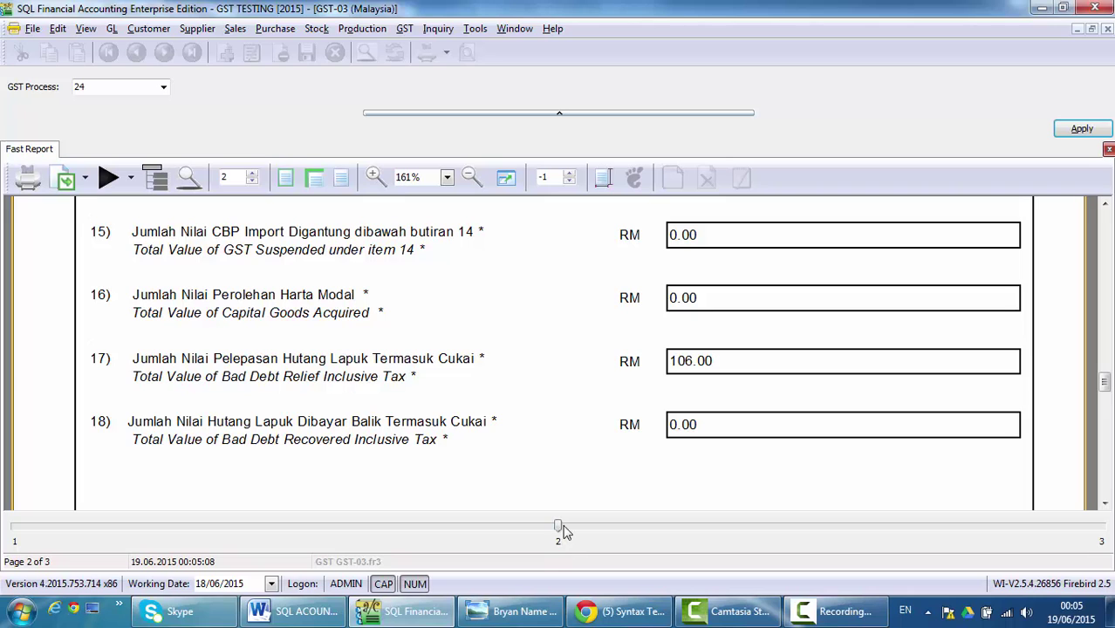
pyautogui.click(309, 612)
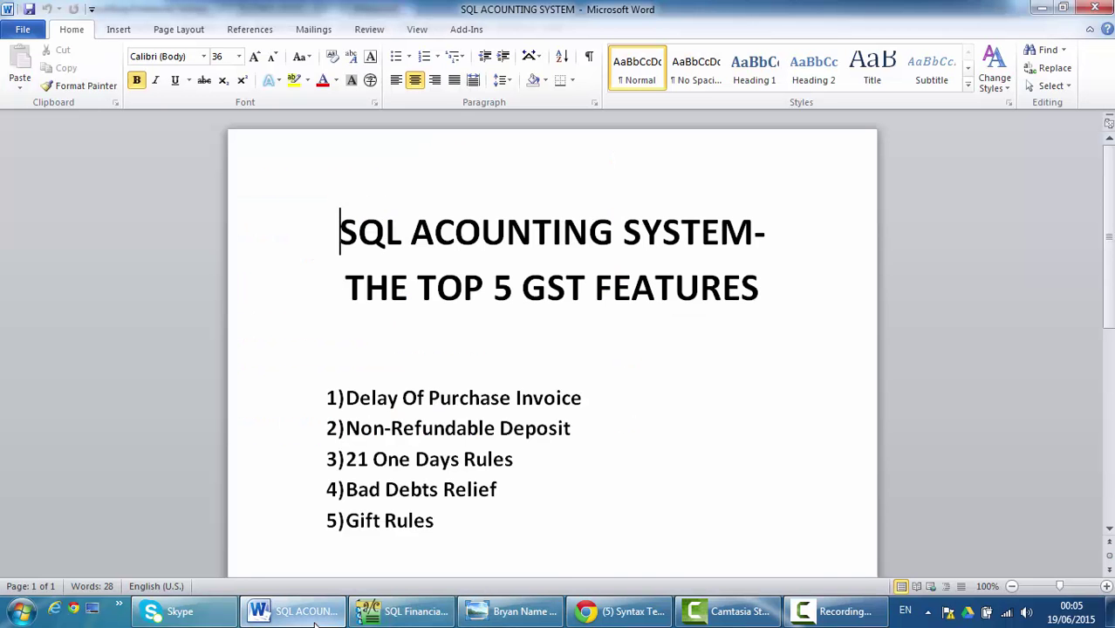
pyautogui.click(512, 611)
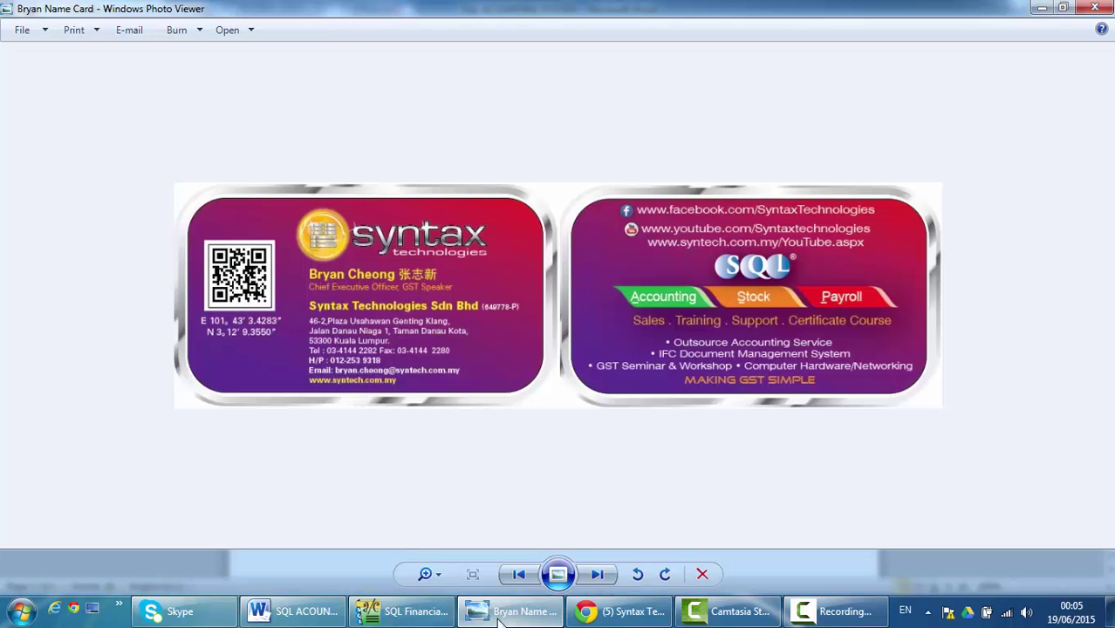
pyautogui.click(362, 616)
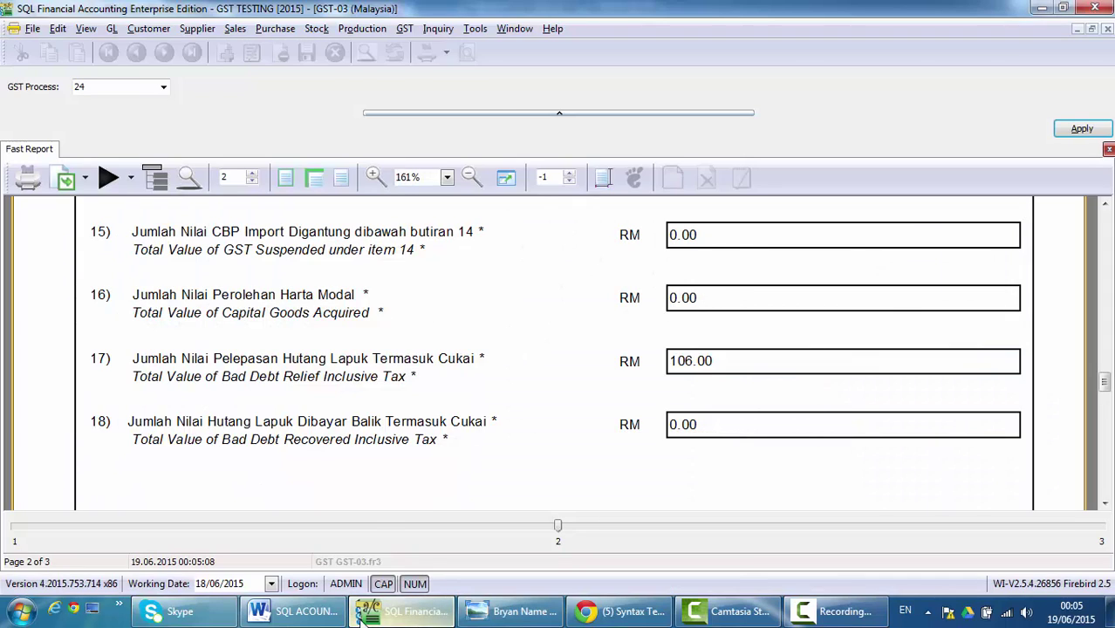
pyautogui.click(307, 612)
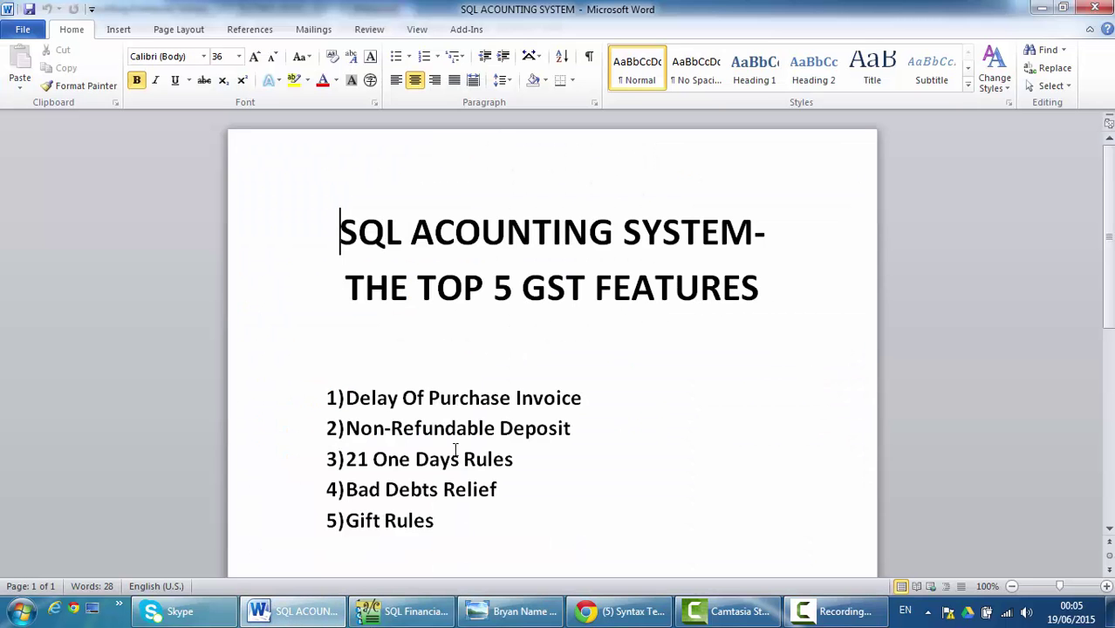
pyautogui.scroll(-2, 456, 447)
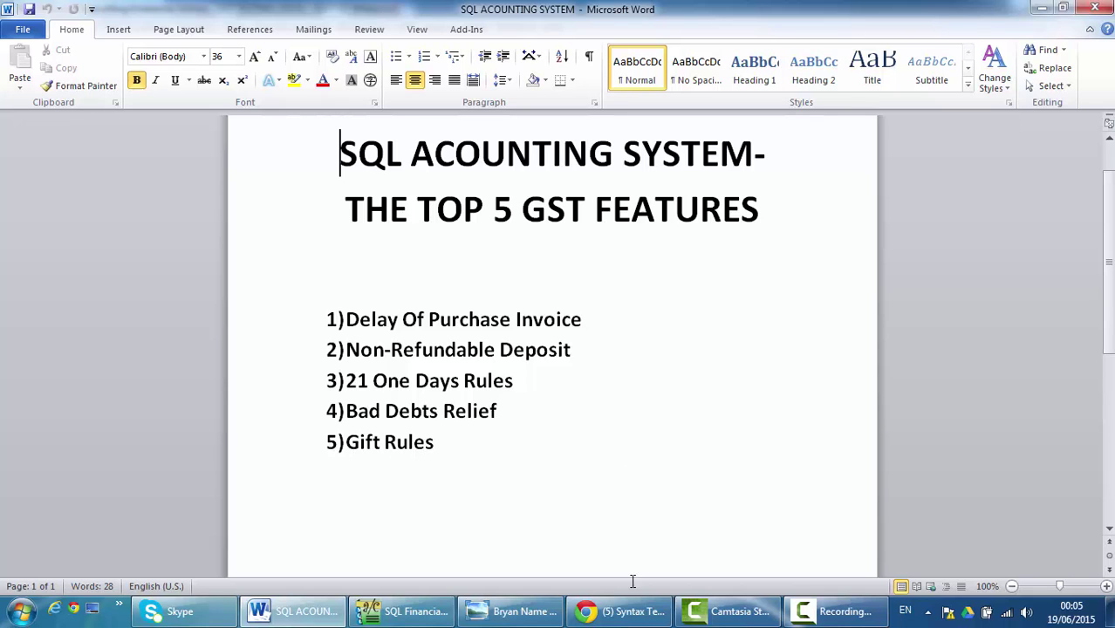
pyautogui.click(419, 615)
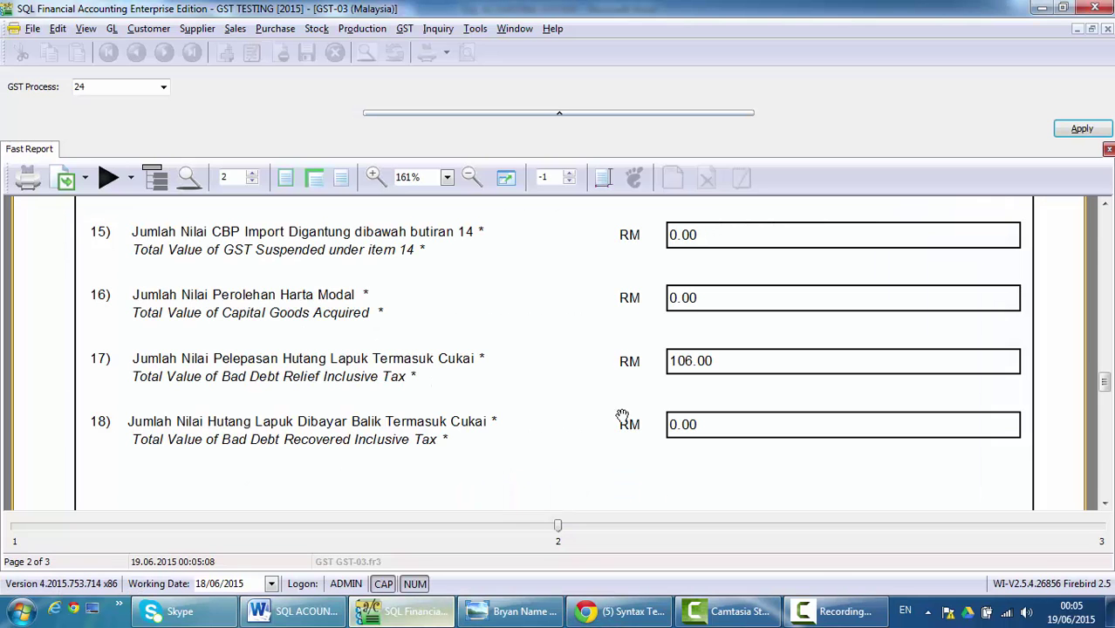
# - Close the GST-03 preview, reopen the saved returns list and delete the Oct–Dec 2015 return
pyautogui.click(1108, 30)
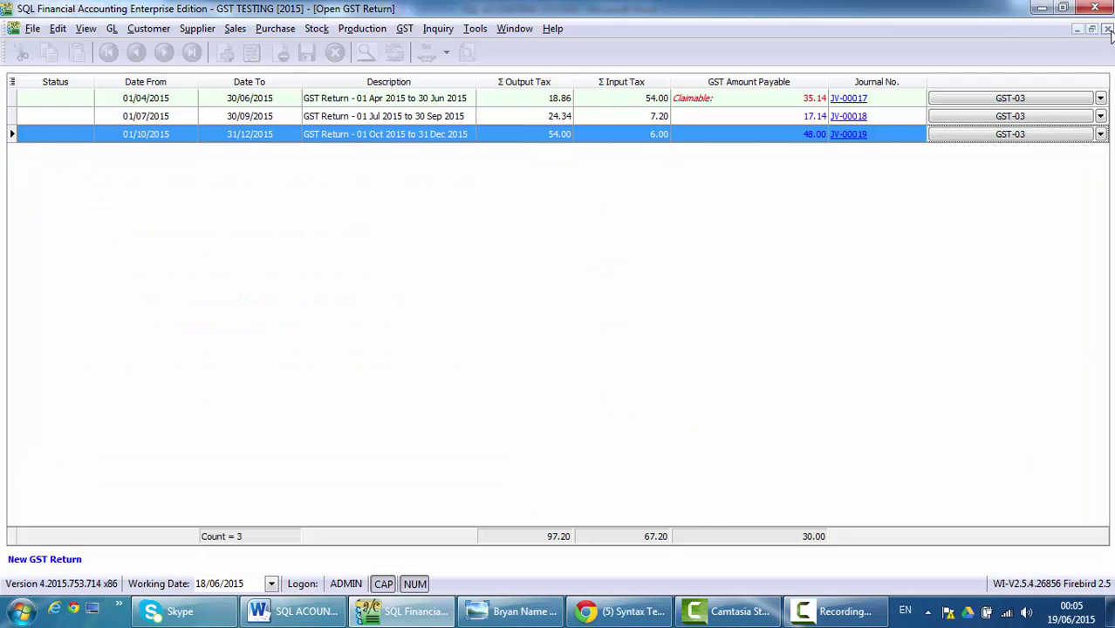
pyautogui.click(1108, 30)
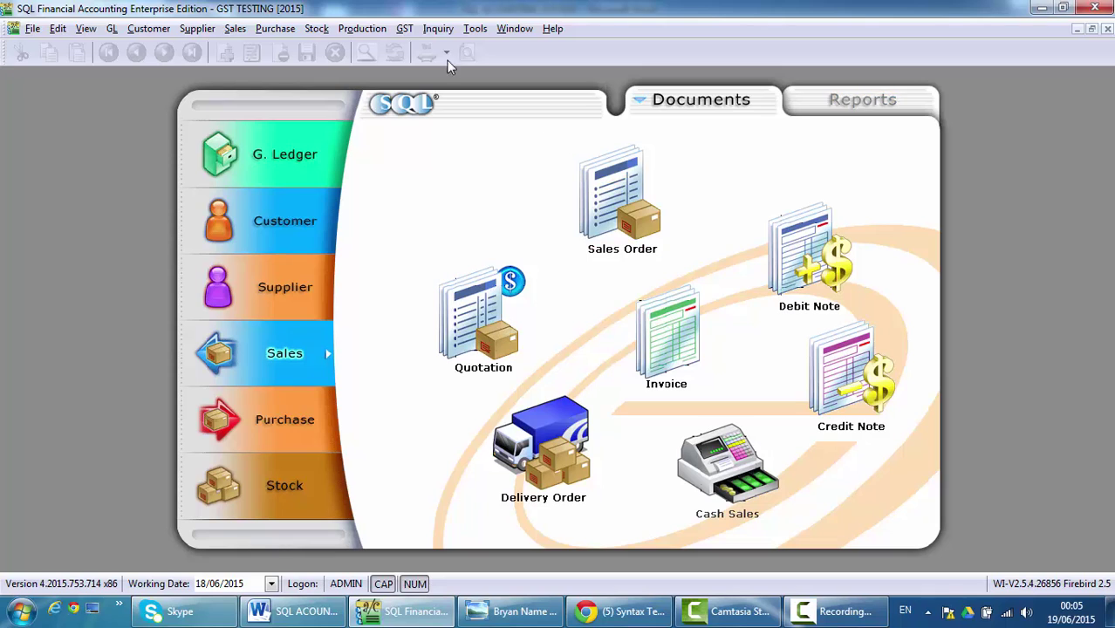
pyautogui.click(406, 29)
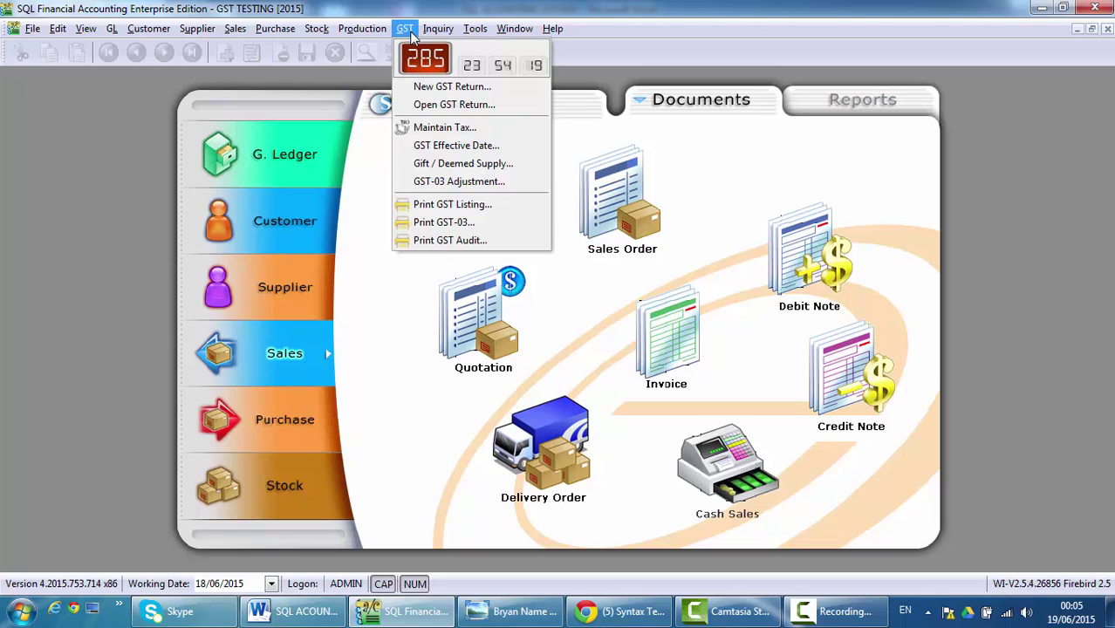
pyautogui.click(445, 105)
pyautogui.click(559, 136)
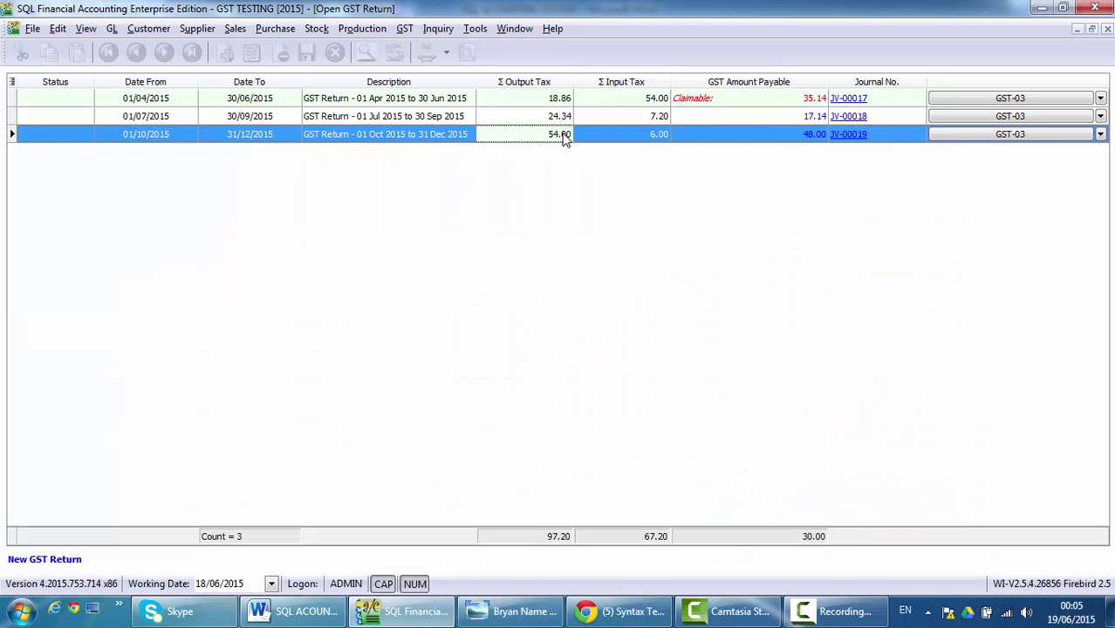
pyautogui.rightClick(562, 136)
pyautogui.click(602, 145)
pyautogui.click(608, 334)
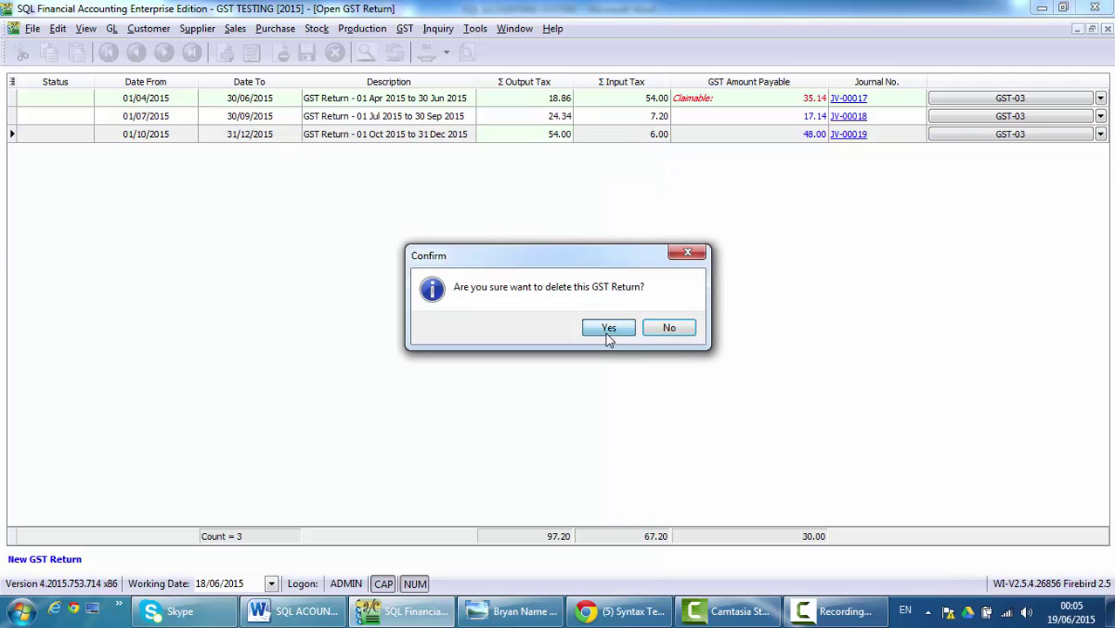
pyautogui.press('Return')
pyautogui.press('Return')
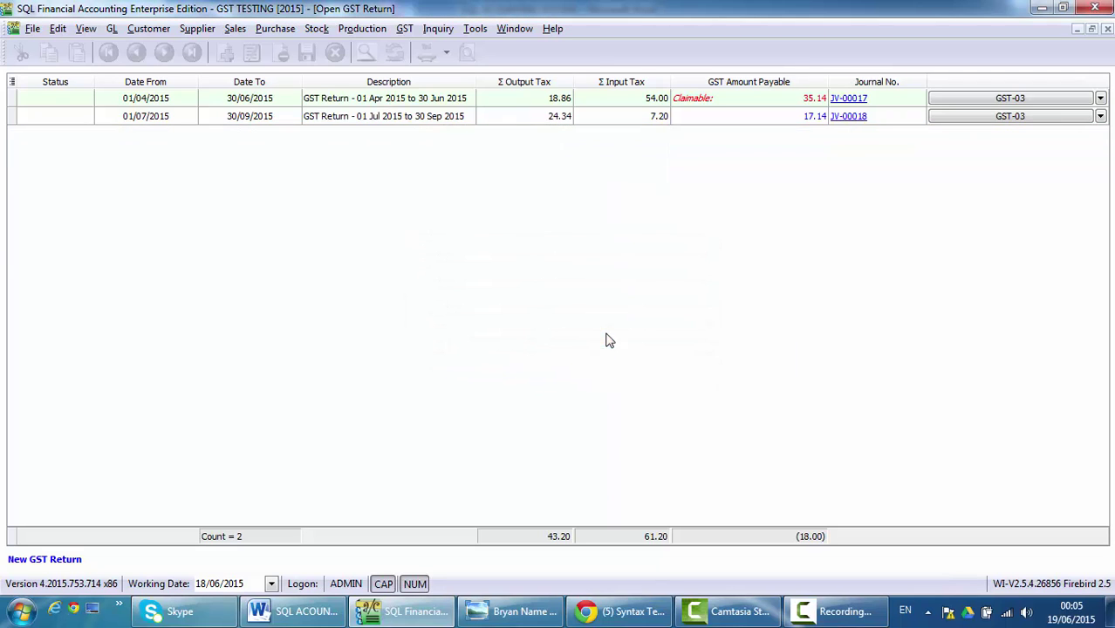
# - Delete the Jul–Sep 2015 GST return, authorising with the admin password
pyautogui.click(563, 116)
pyautogui.rightClick(563, 116)
pyautogui.click(602, 129)
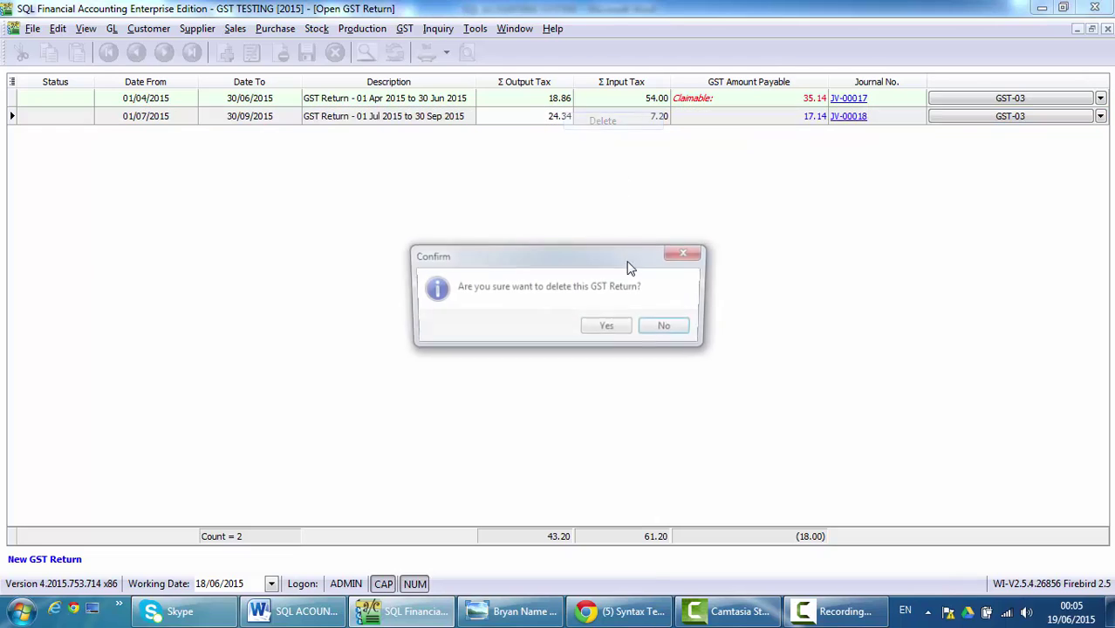
pyautogui.click(606, 329)
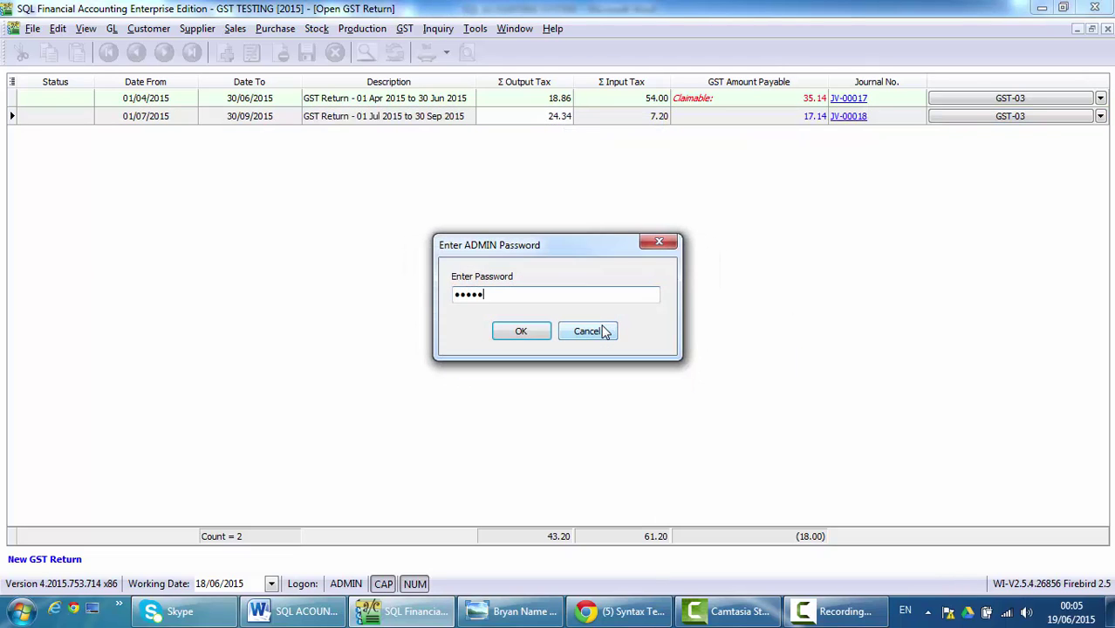
pyautogui.press('Return')
pyautogui.press('Return')
# - Delete the last Apr–Jun 2015 return and close the empty GST return list
pyautogui.click(556, 102)
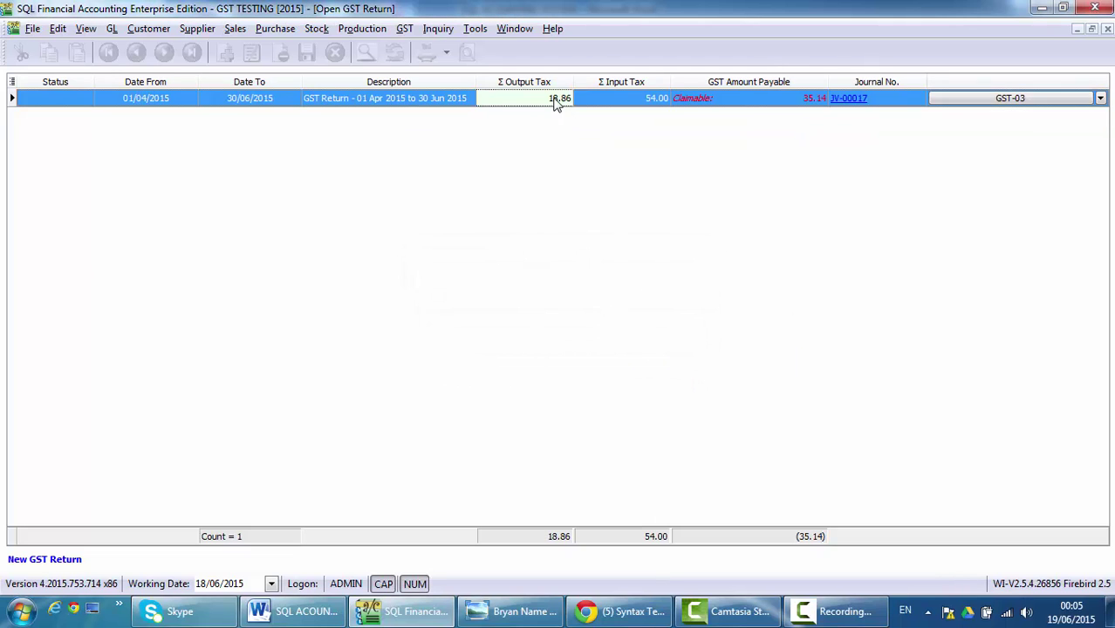
pyautogui.rightClick(557, 101)
pyautogui.click(581, 111)
pyautogui.click(593, 326)
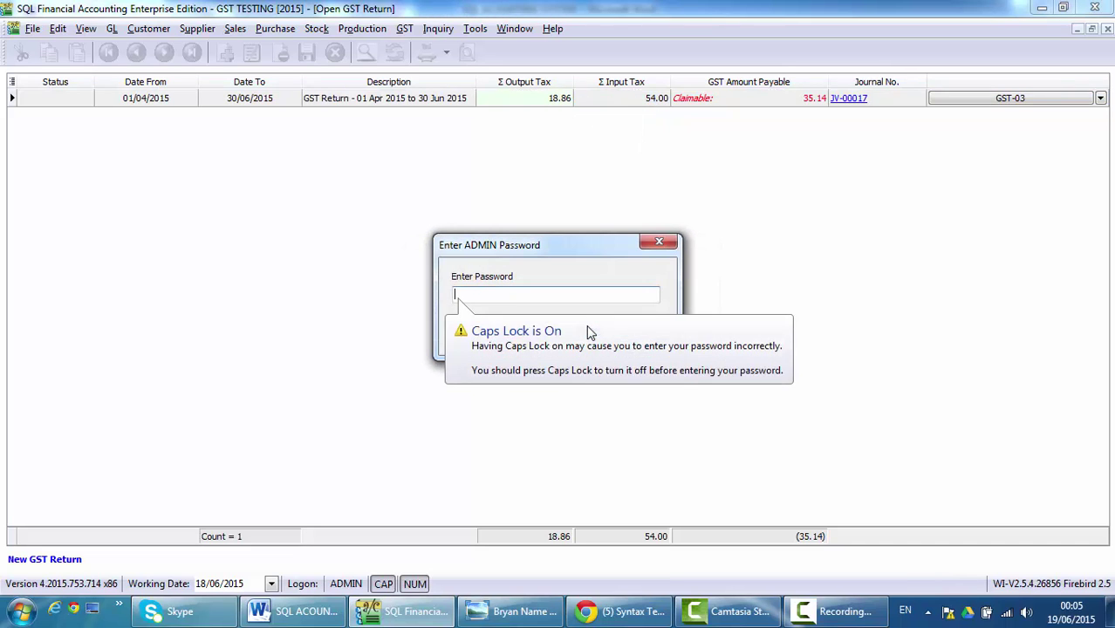
pyautogui.press('Return')
pyautogui.press('Return')
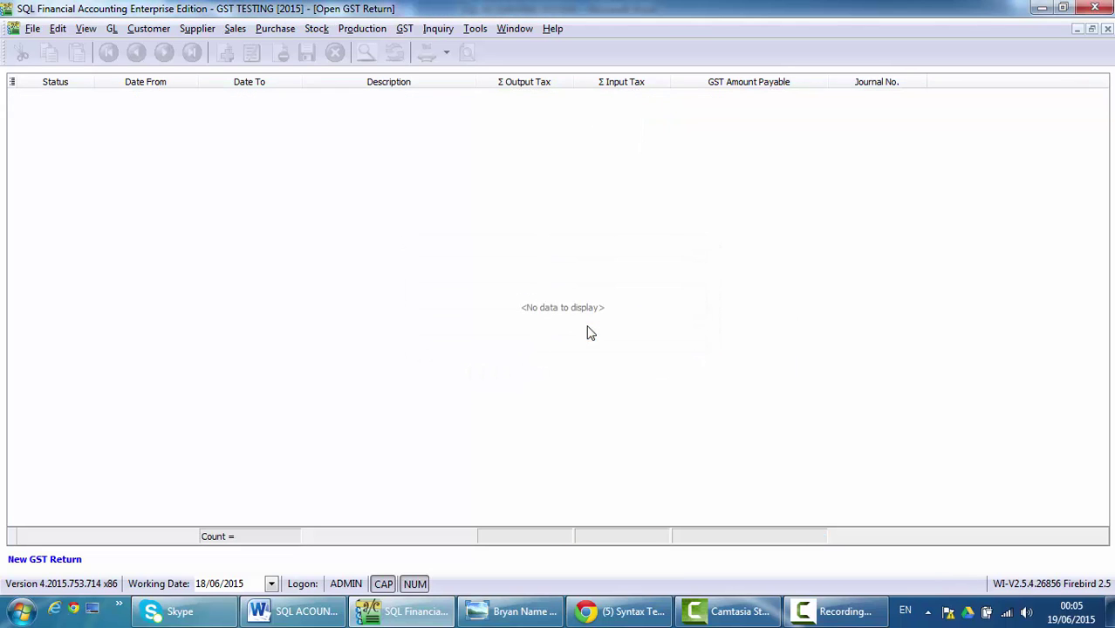
pyautogui.click(1107, 30)
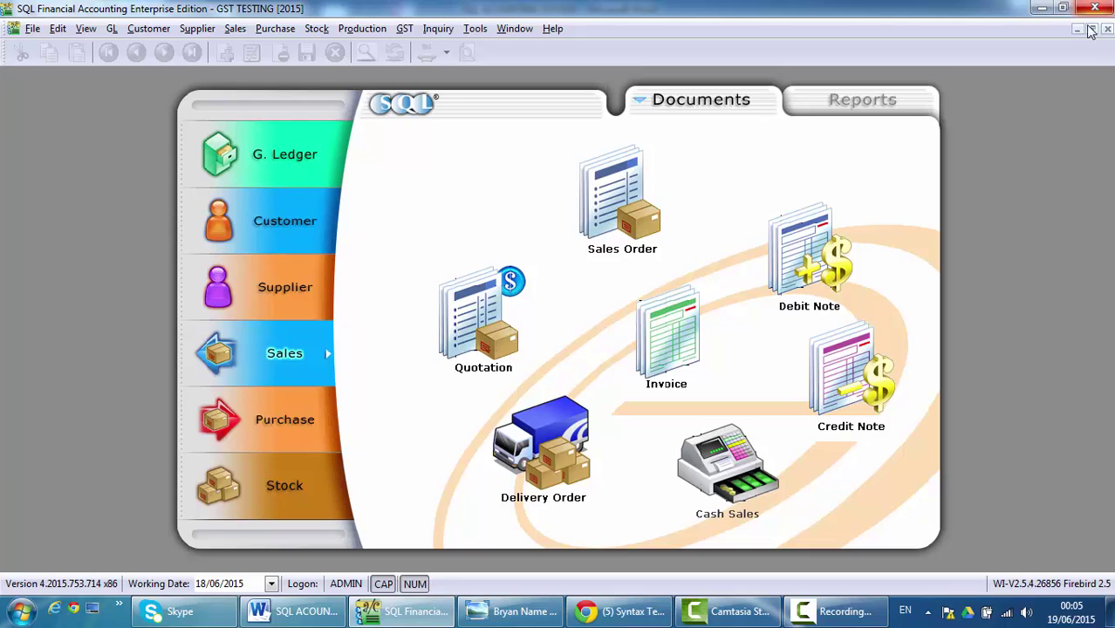
# - Create and save a new customer record with its company name, then close Maintain Customer
pyautogui.click(148, 28)
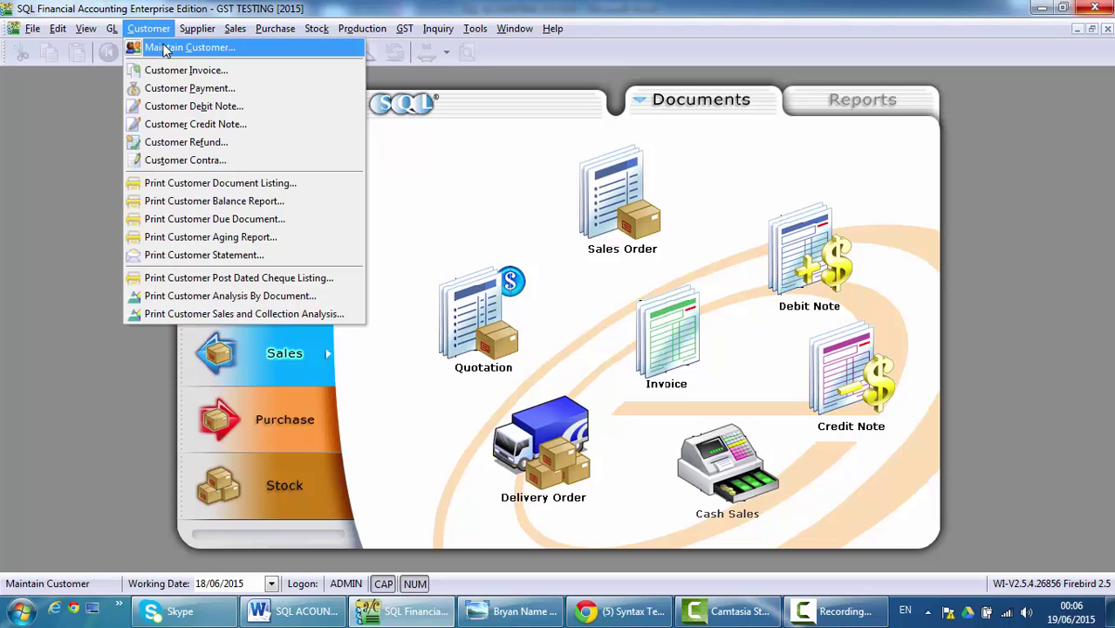
pyautogui.click(161, 43)
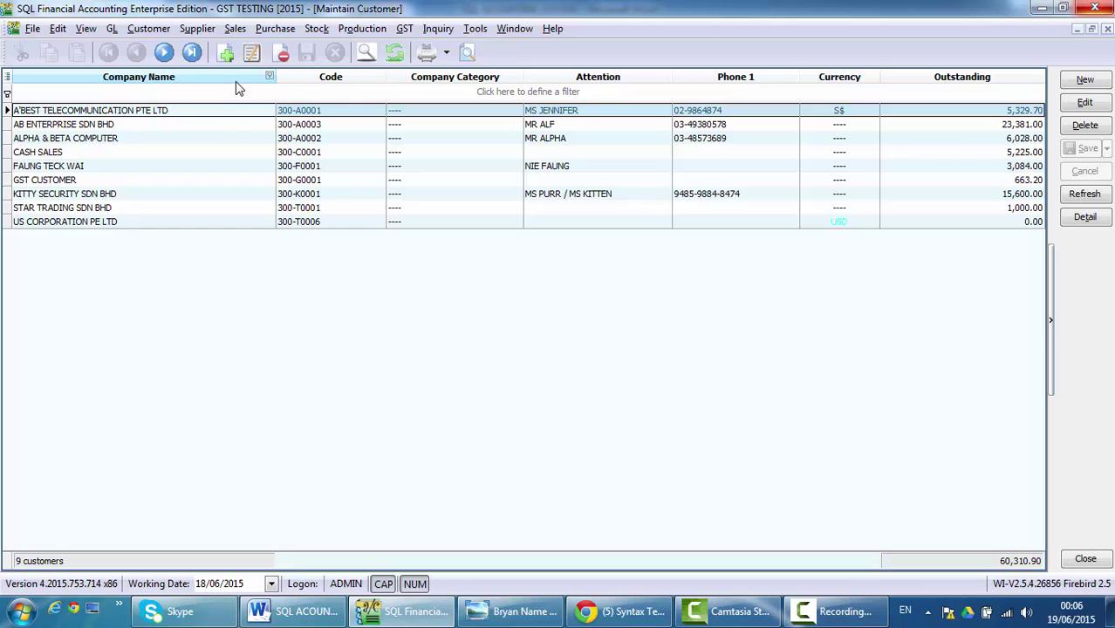
pyautogui.click(1084, 79)
pyautogui.write('A')
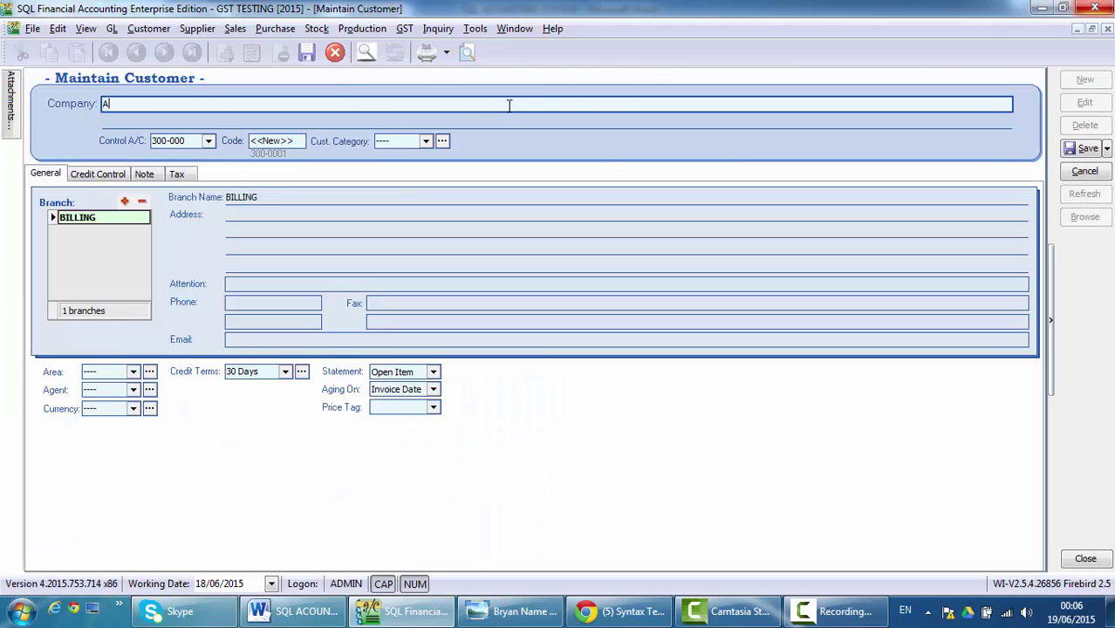
pyautogui.write('LI')
pyautogui.click(1084, 148)
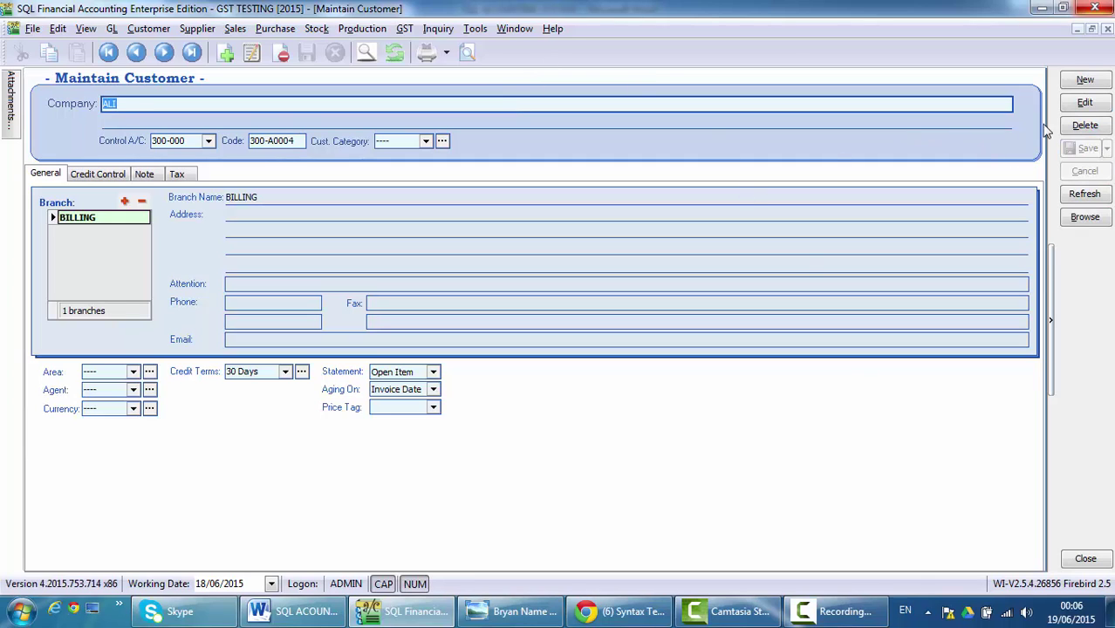
pyautogui.click(1107, 30)
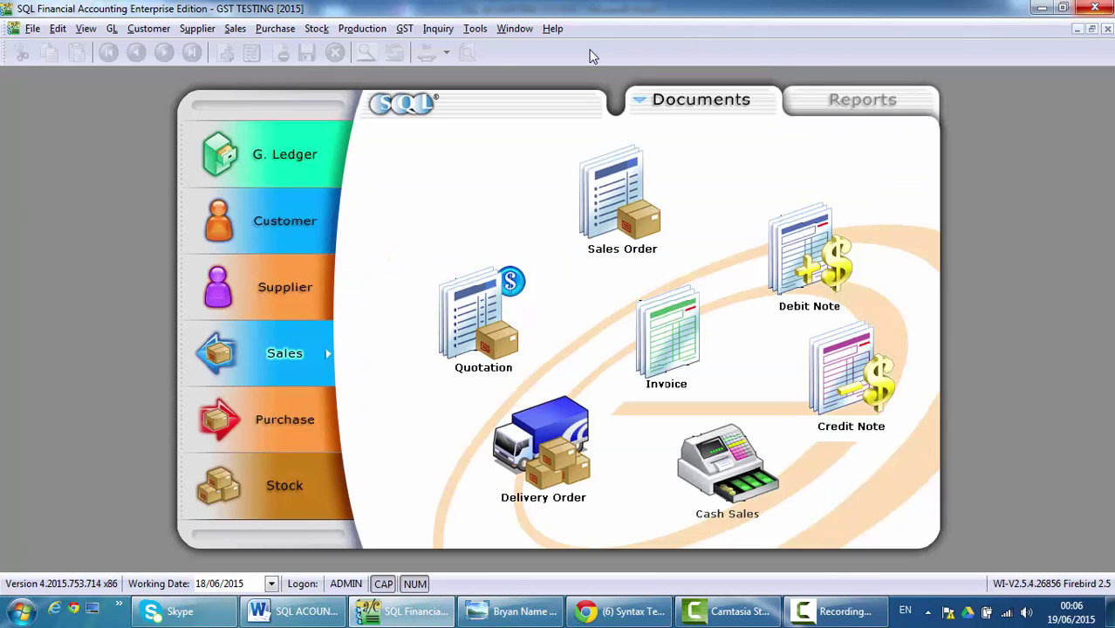
# - Start a new Gift / Deemed Supply document for the new customer dated 18/04/2015
pyautogui.click(405, 29)
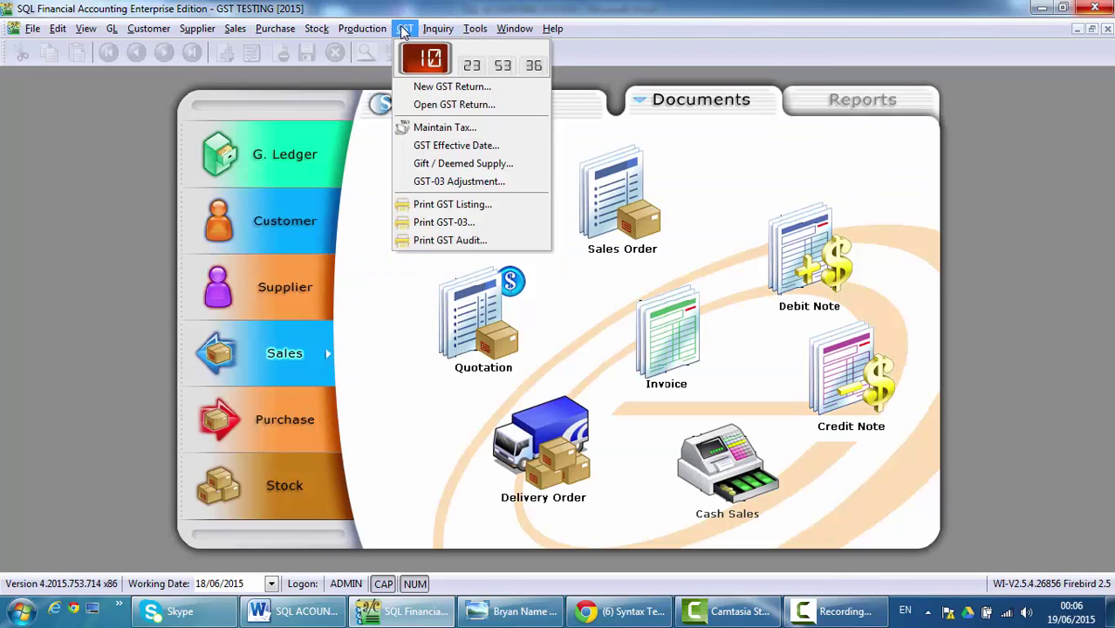
pyautogui.click(437, 164)
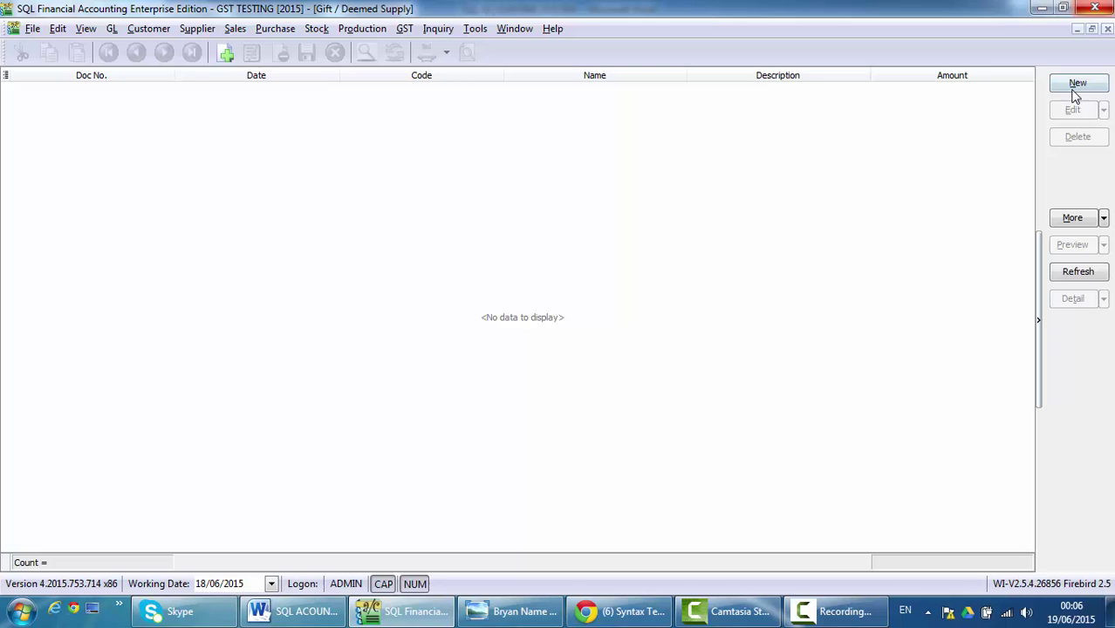
pyautogui.click(1076, 87)
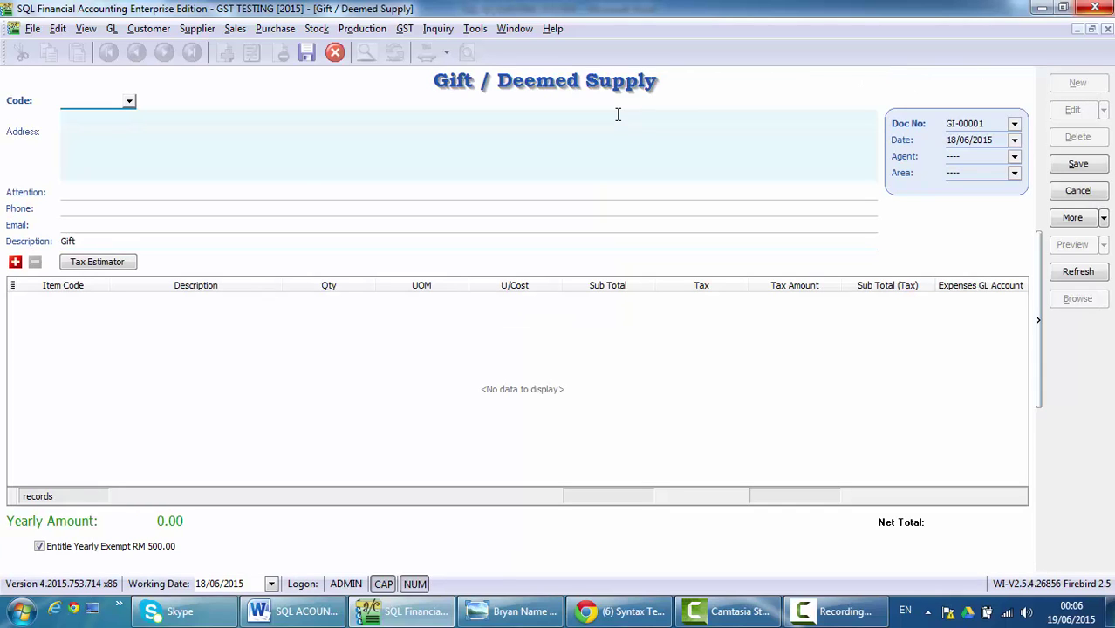
pyautogui.write('ALI')
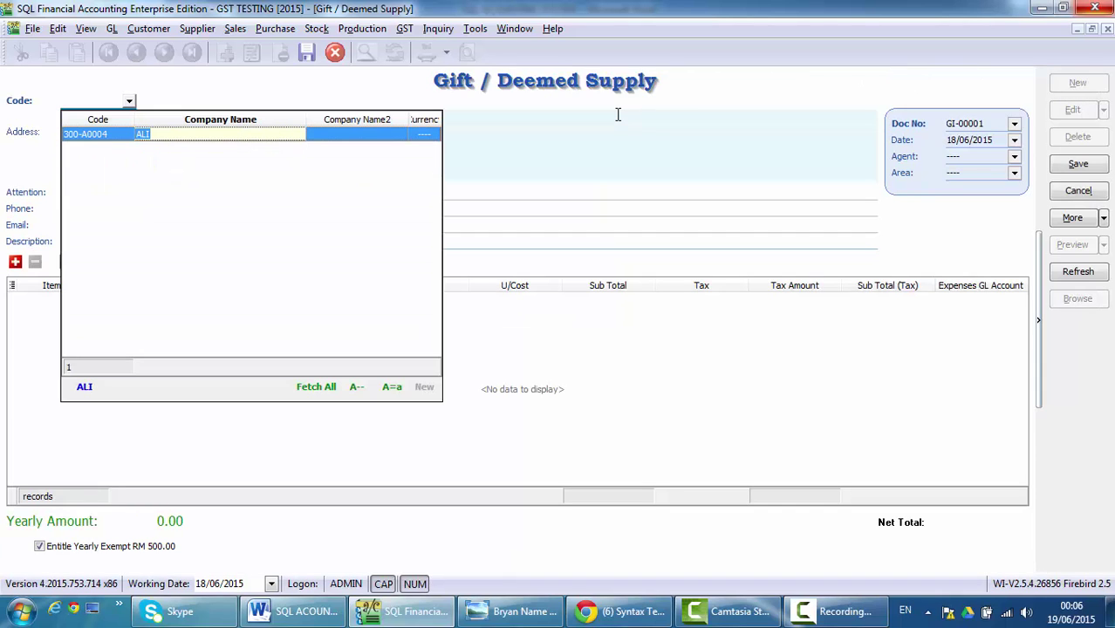
pyautogui.press('Return')
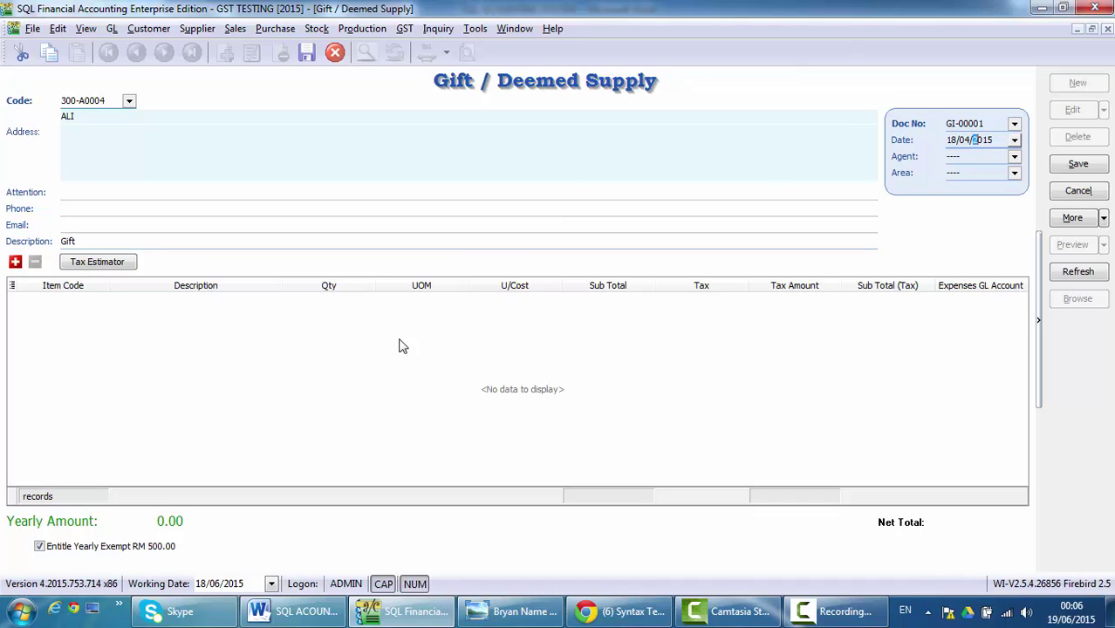
pyautogui.click(98, 305)
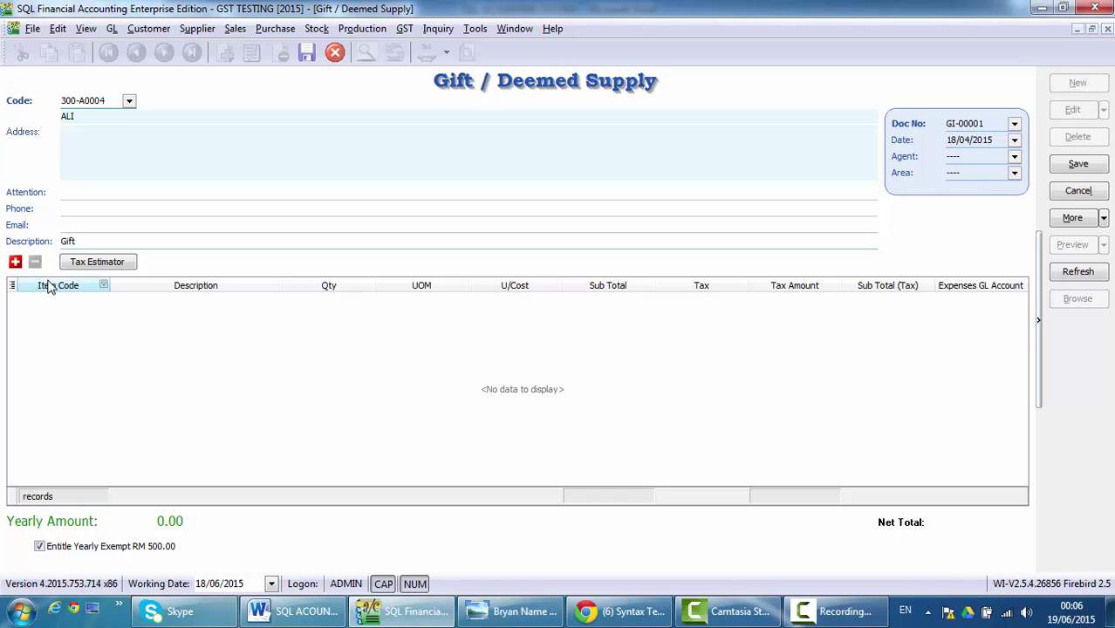
# - Add one GIFT line, quantity 1 at 300.00, posted to GL account 924-000
pyautogui.click(15, 262)
pyautogui.click(166, 305)
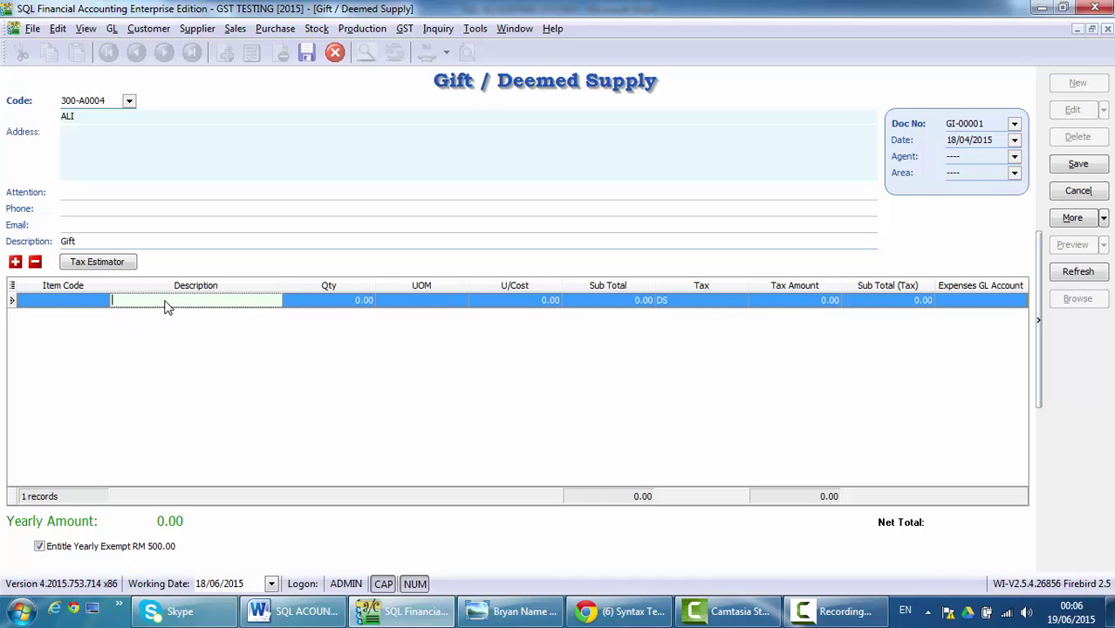
pyautogui.write('GIFT')
pyautogui.click(298, 296)
pyautogui.write('1')
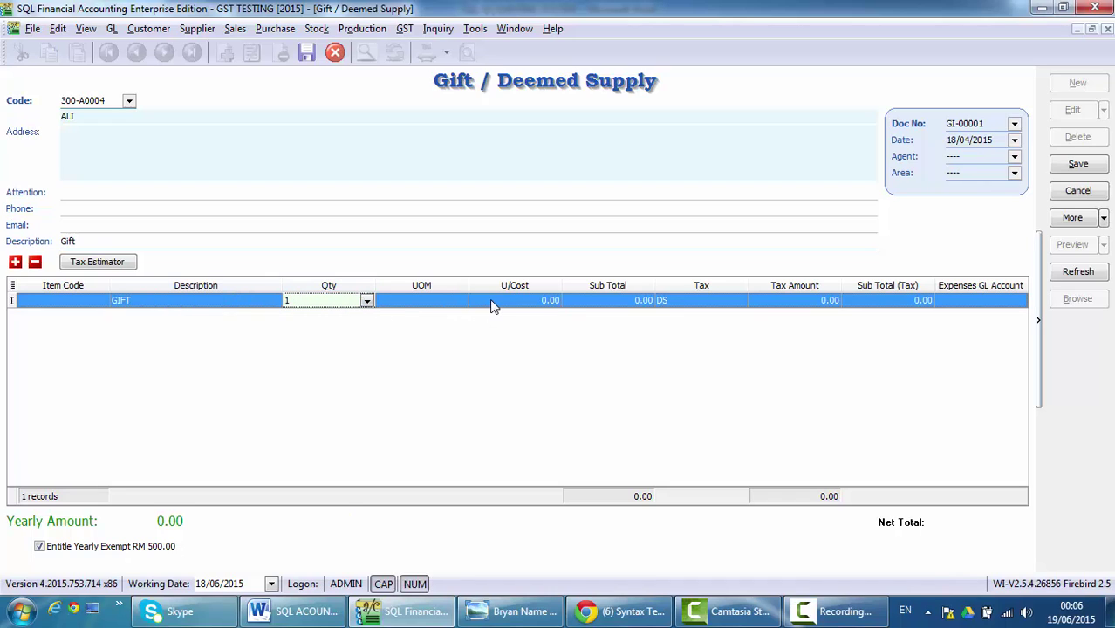
pyautogui.click(490, 301)
pyautogui.write('3')
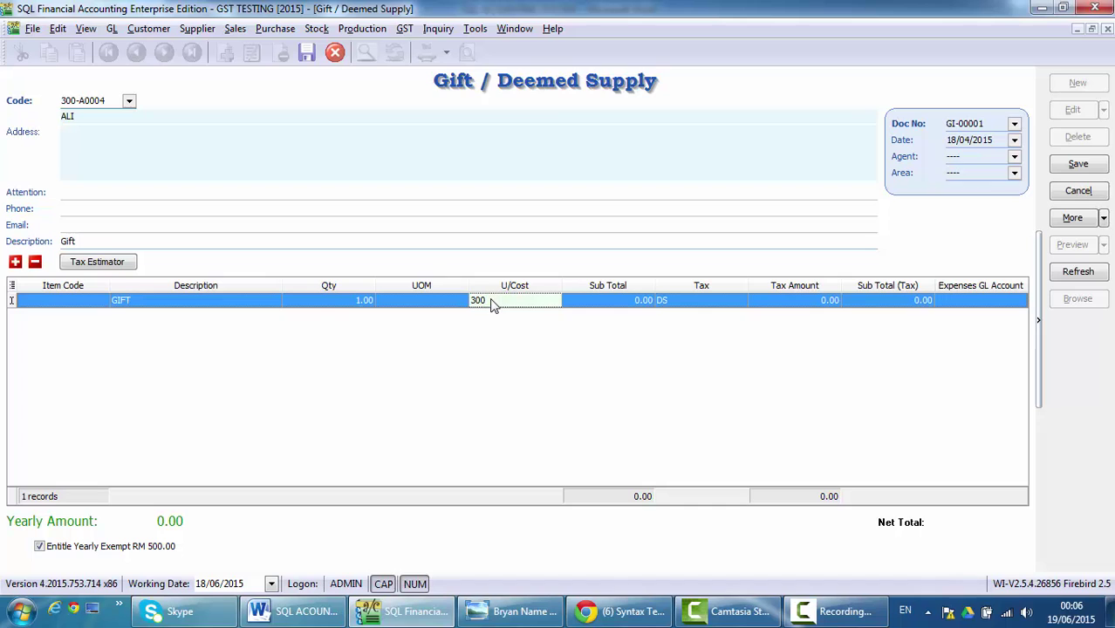
pyautogui.write('00')
pyautogui.press('Tab')
pyautogui.click(983, 300)
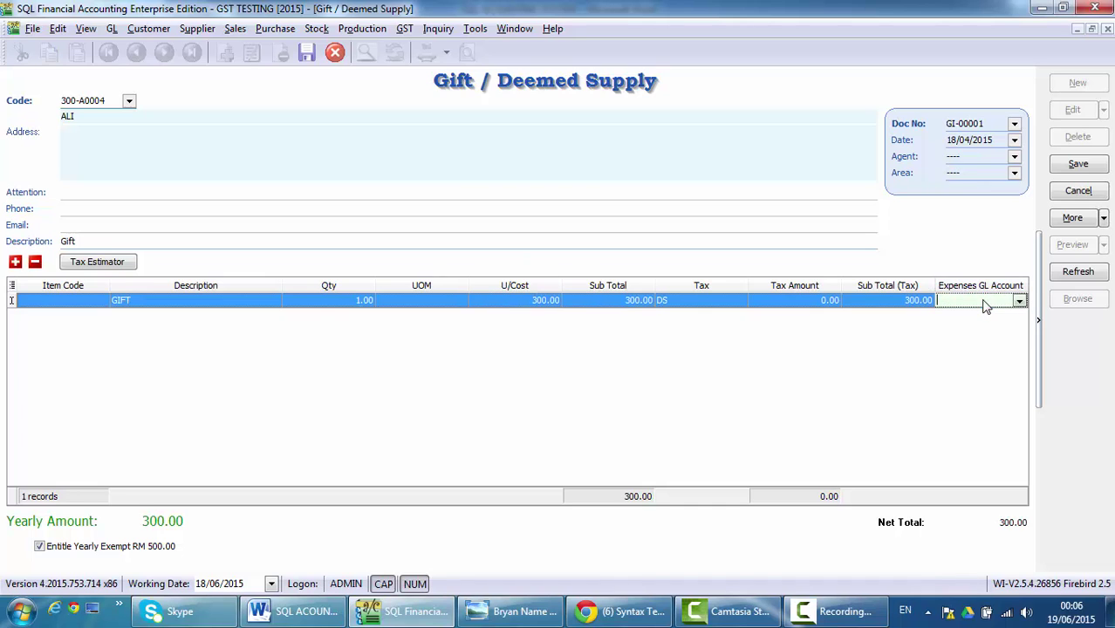
pyautogui.write('G')
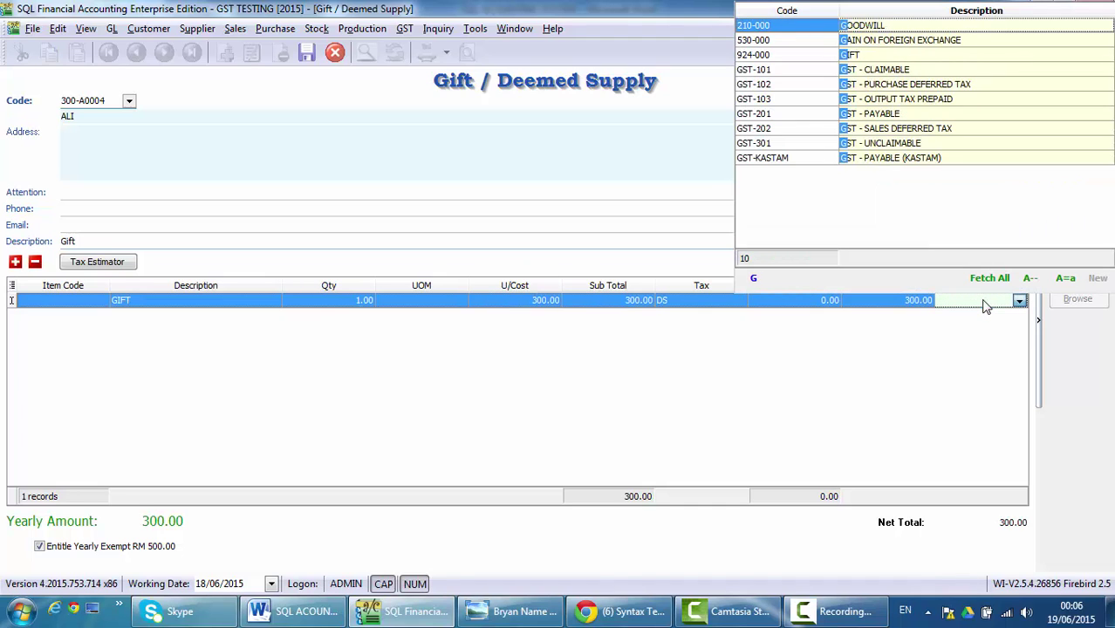
pyautogui.write('I')
pyautogui.press('Return')
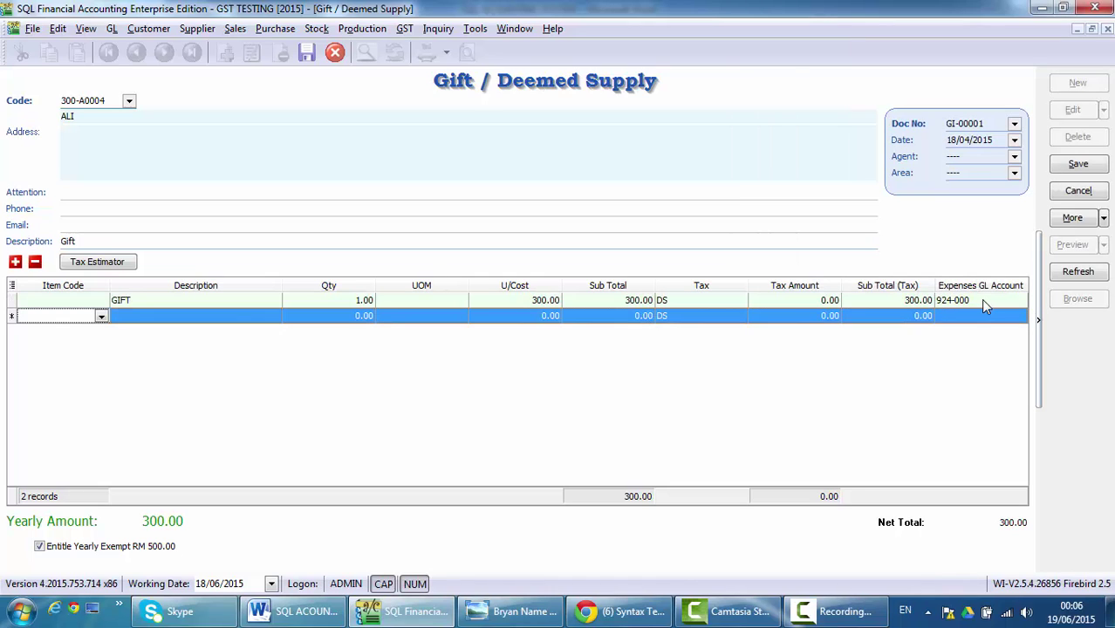
pyautogui.click(35, 262)
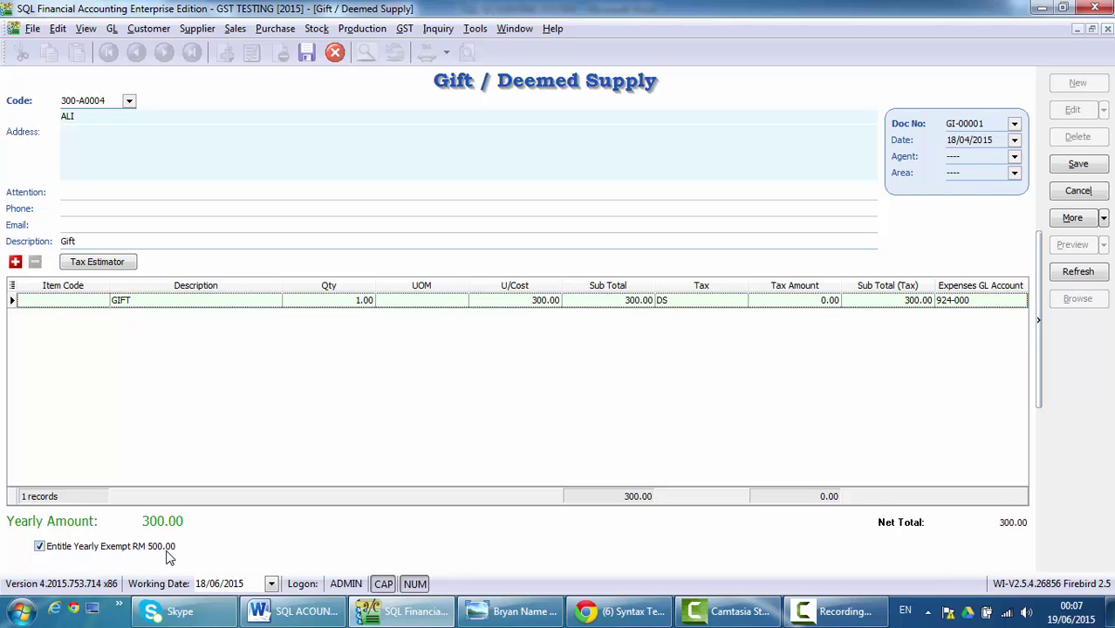
# - Save GI-00001 and process a new GST return for April–June 2015
pyautogui.click(1080, 167)
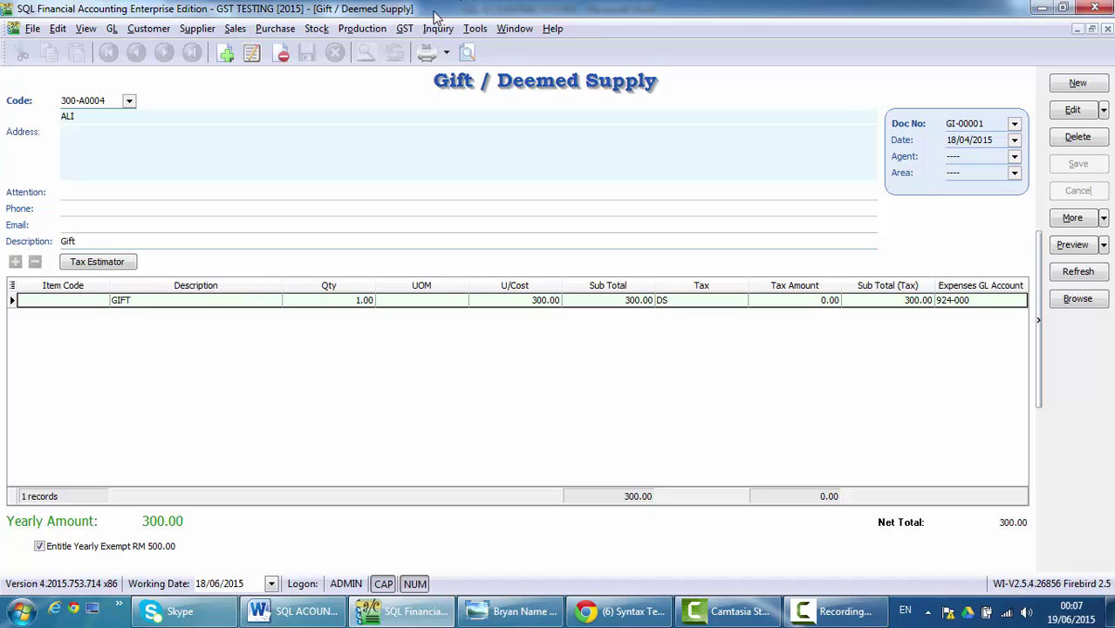
pyautogui.click(405, 29)
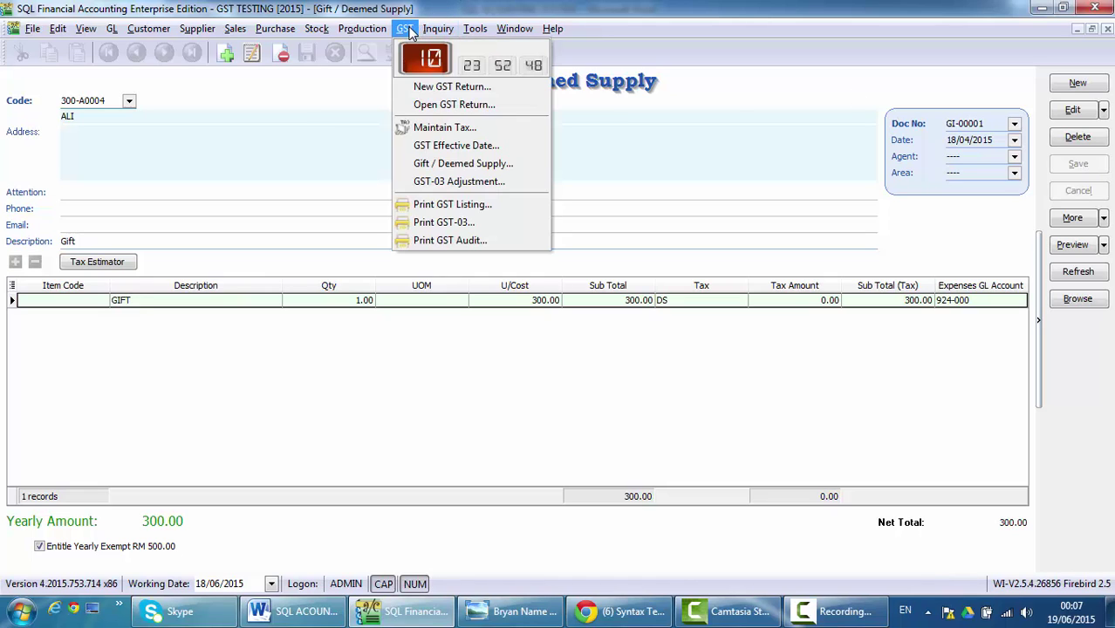
pyautogui.click(427, 87)
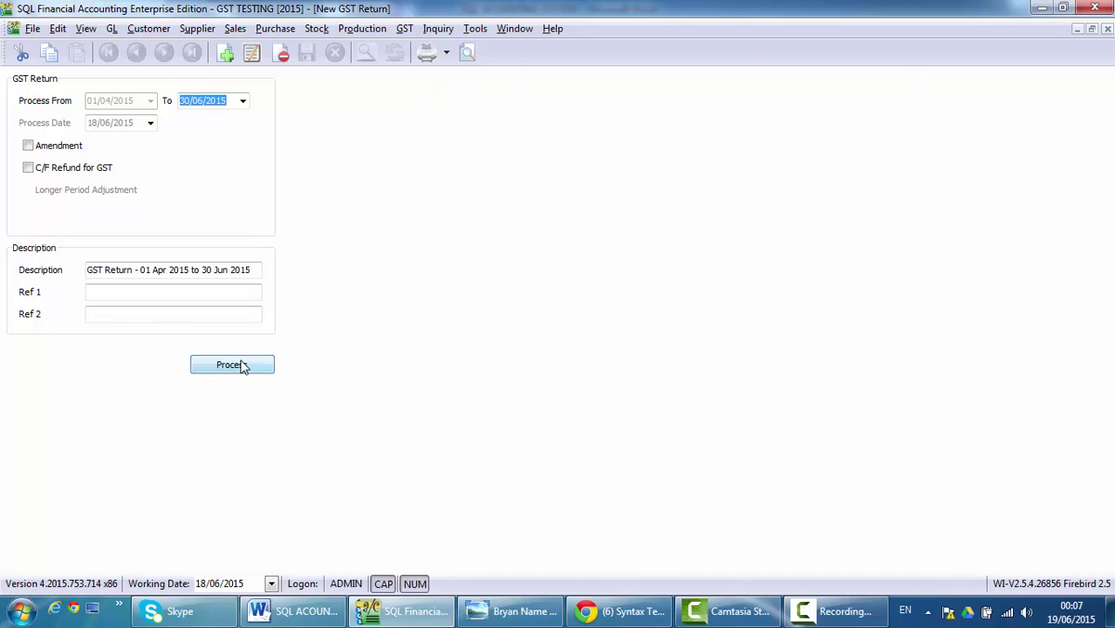
pyautogui.click(246, 367)
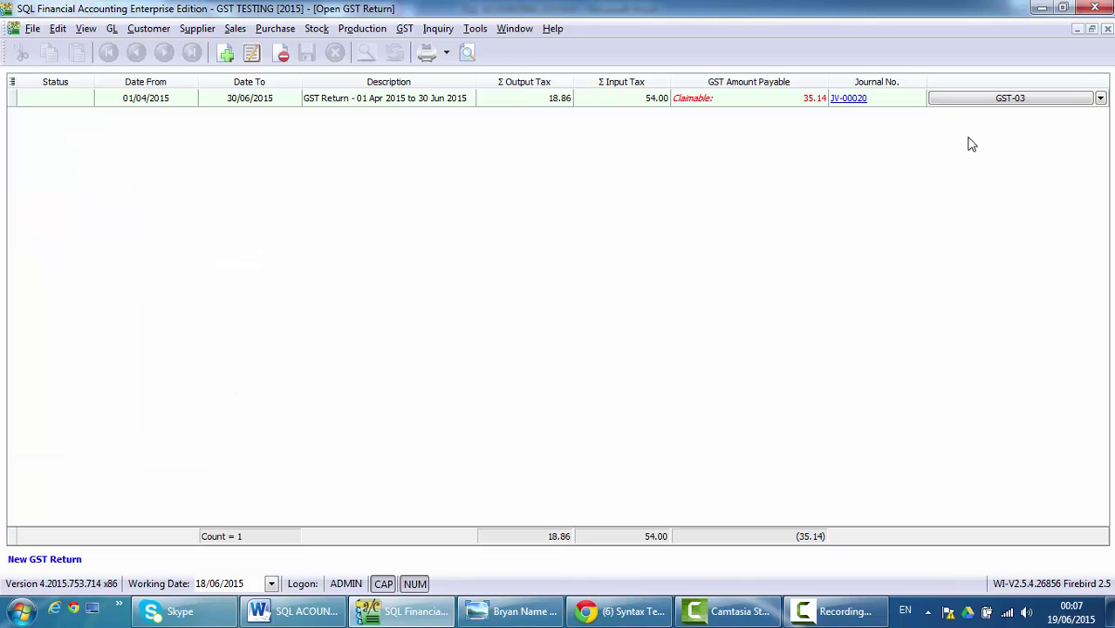
# - View the return's GST-03 form showing supplies 314.34 and output tax 18.86
pyautogui.click(967, 99)
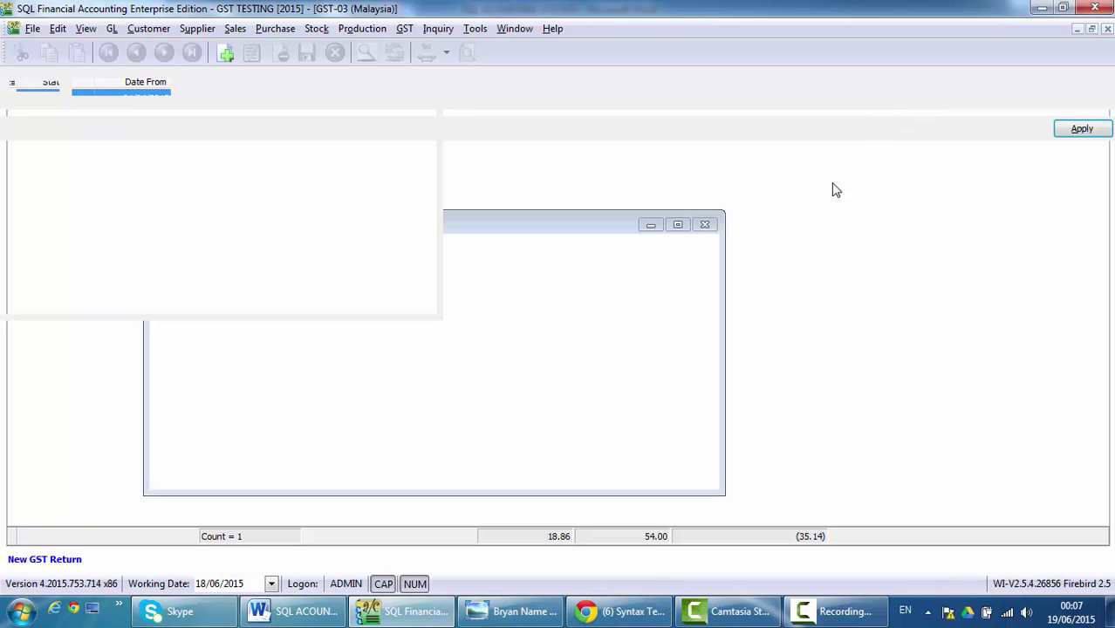
pyautogui.scroll(-5, 808, 279)
pyautogui.scroll(-3, 808, 279)
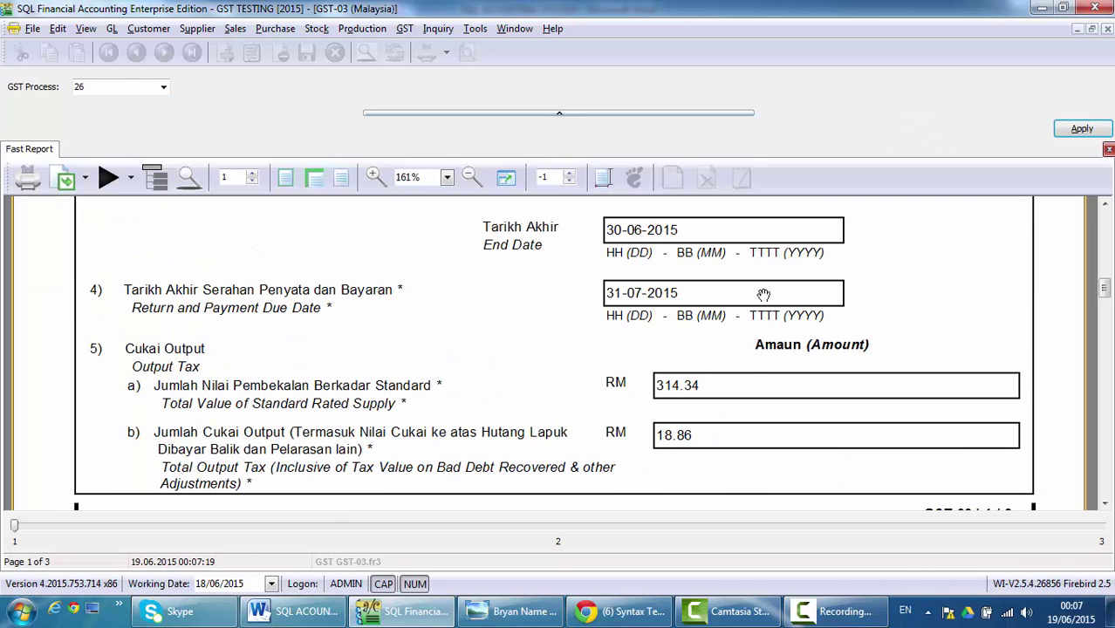
# - Drill into the output tax to locate GI-00001, then close the detail, GST-03 and return windows
pyautogui.click(705, 438)
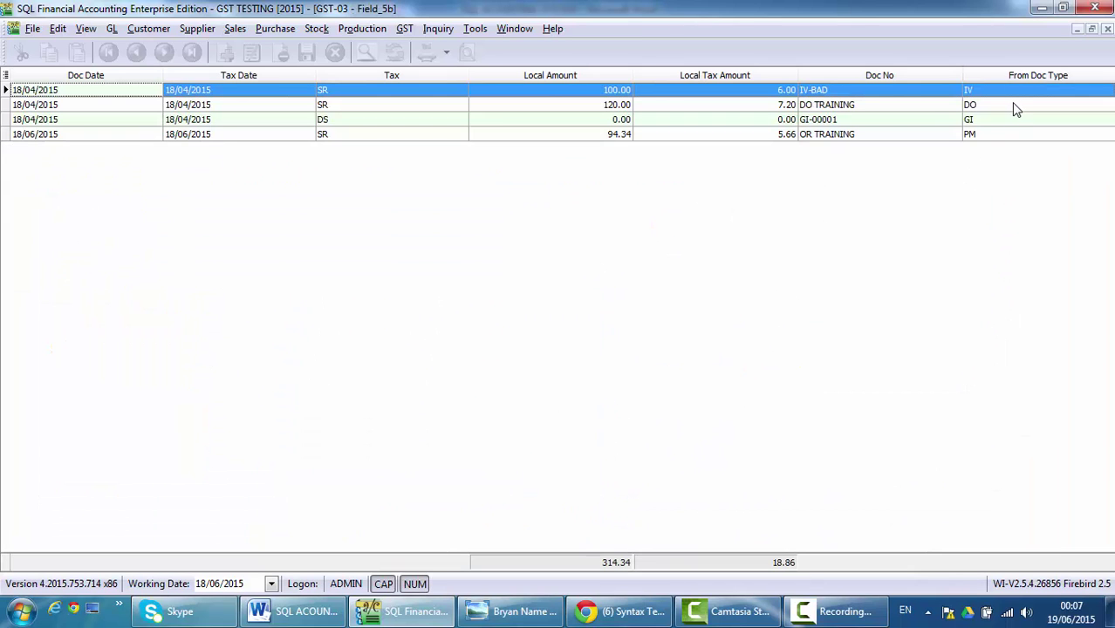
pyautogui.click(833, 123)
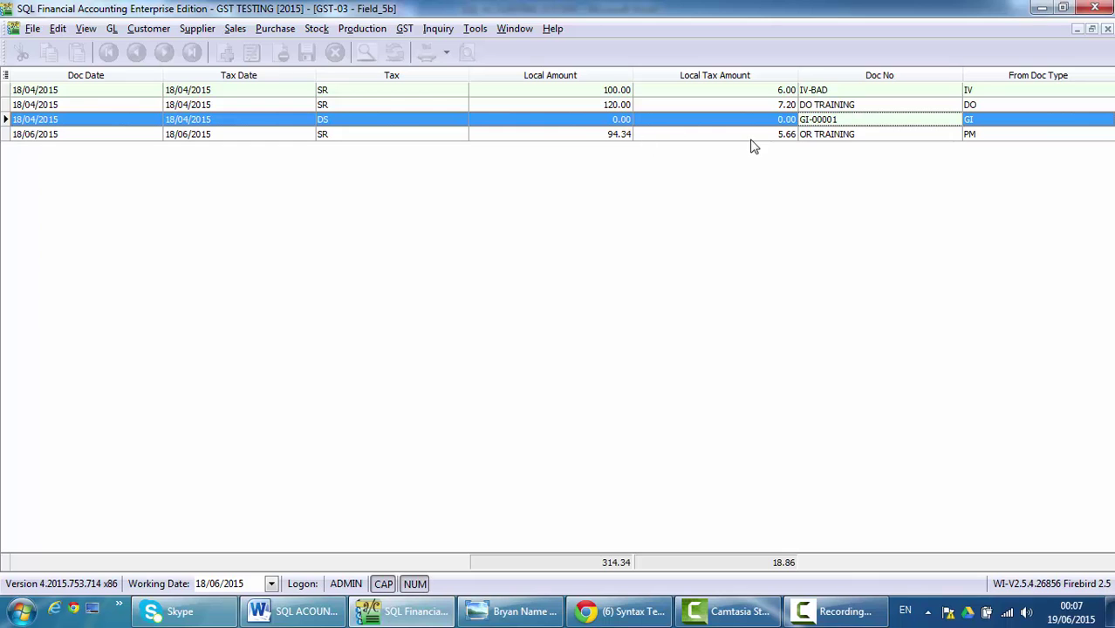
pyautogui.click(1107, 29)
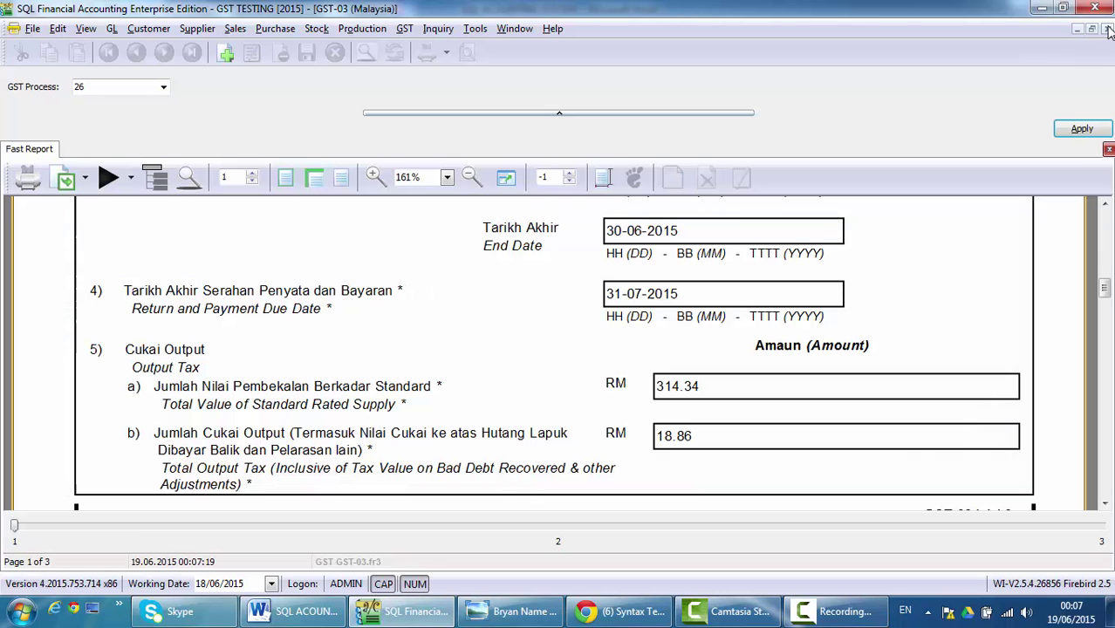
pyautogui.click(1107, 29)
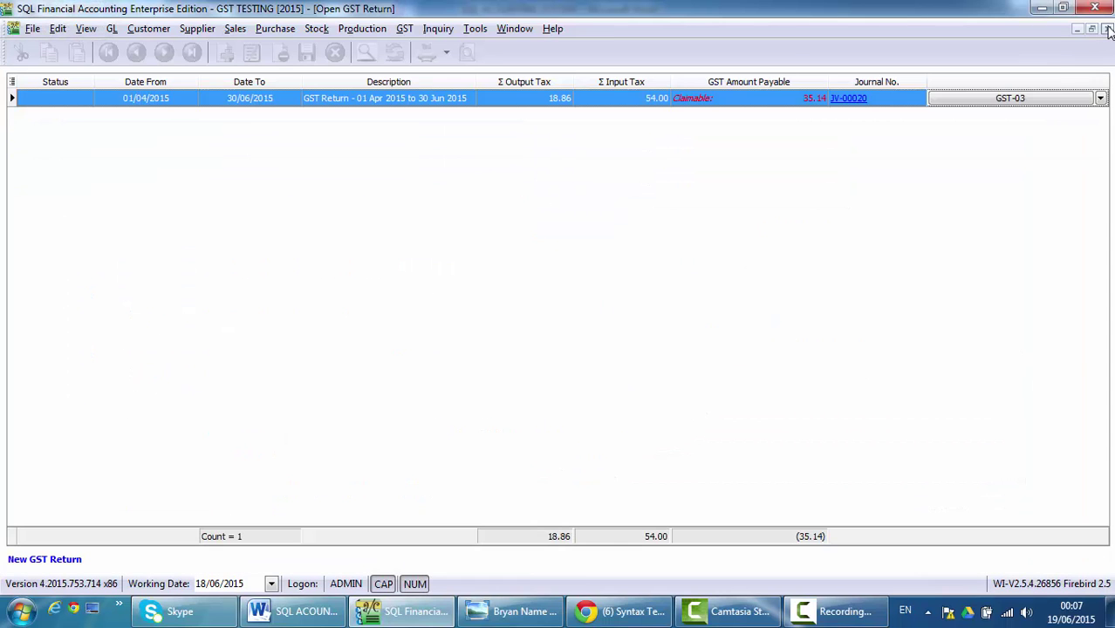
pyautogui.click(1107, 29)
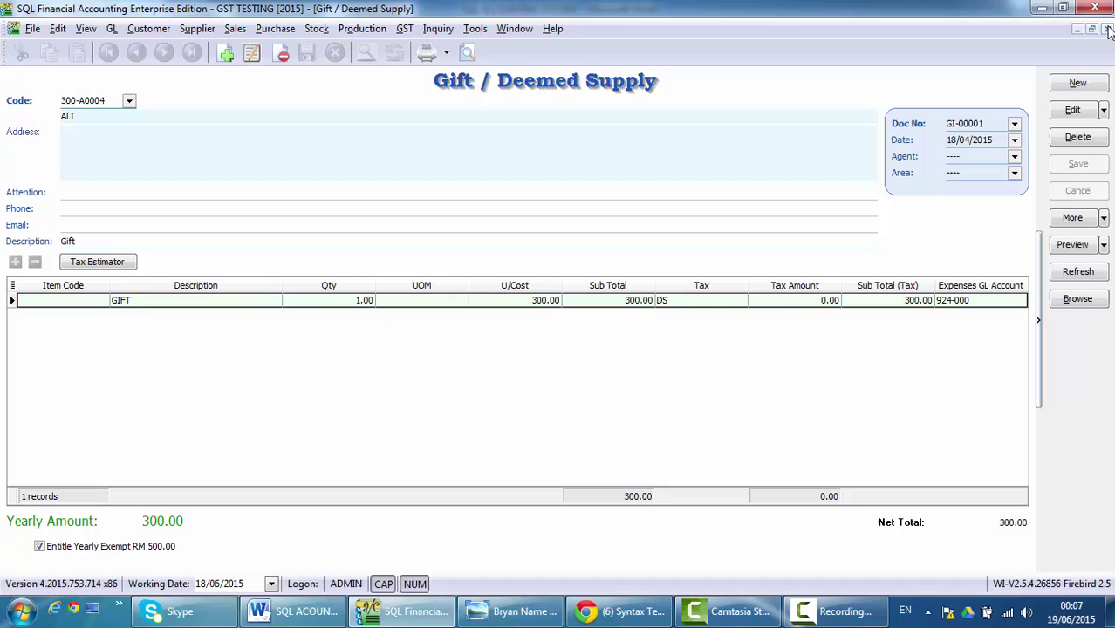
# - Start a new gift document for the same customer and set its date to 18/08/2015
pyautogui.click(1064, 85)
pyautogui.hotkey('alt', 'Down')
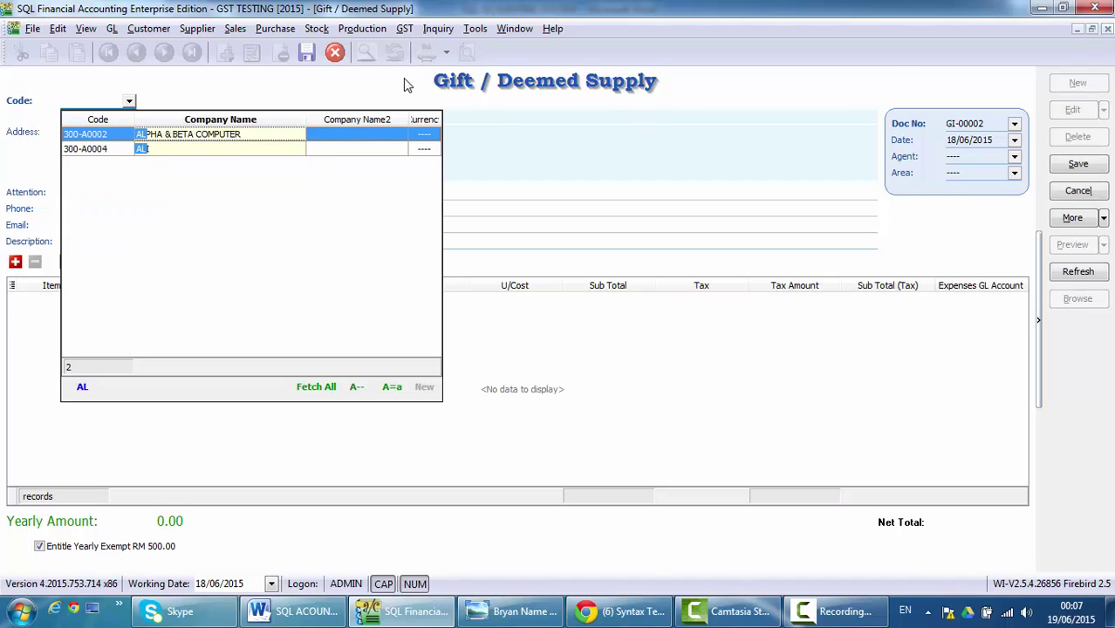
pyautogui.press('Return')
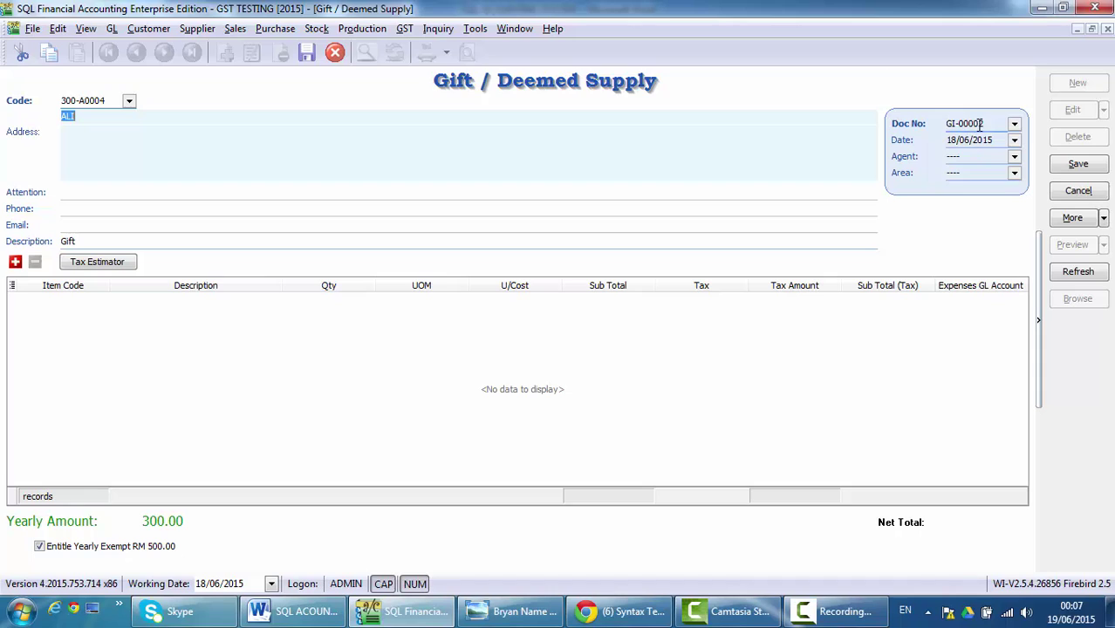
pyautogui.click(966, 140)
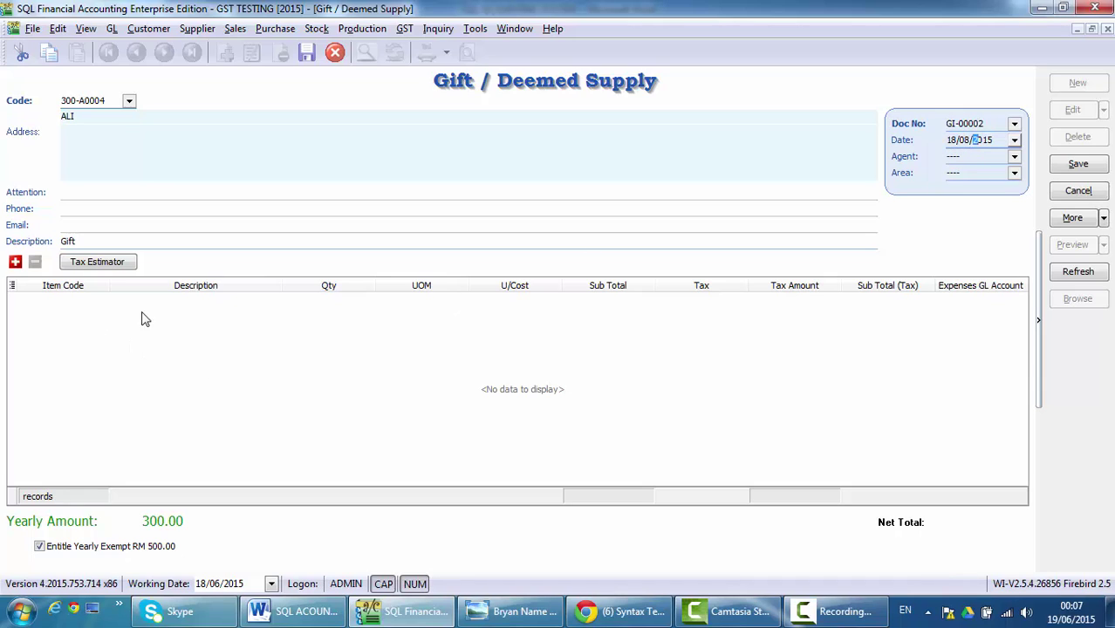
# - Add a GIFT line of quantity 1 at 700.00 unit cost and save GI-00002
pyautogui.click(15, 262)
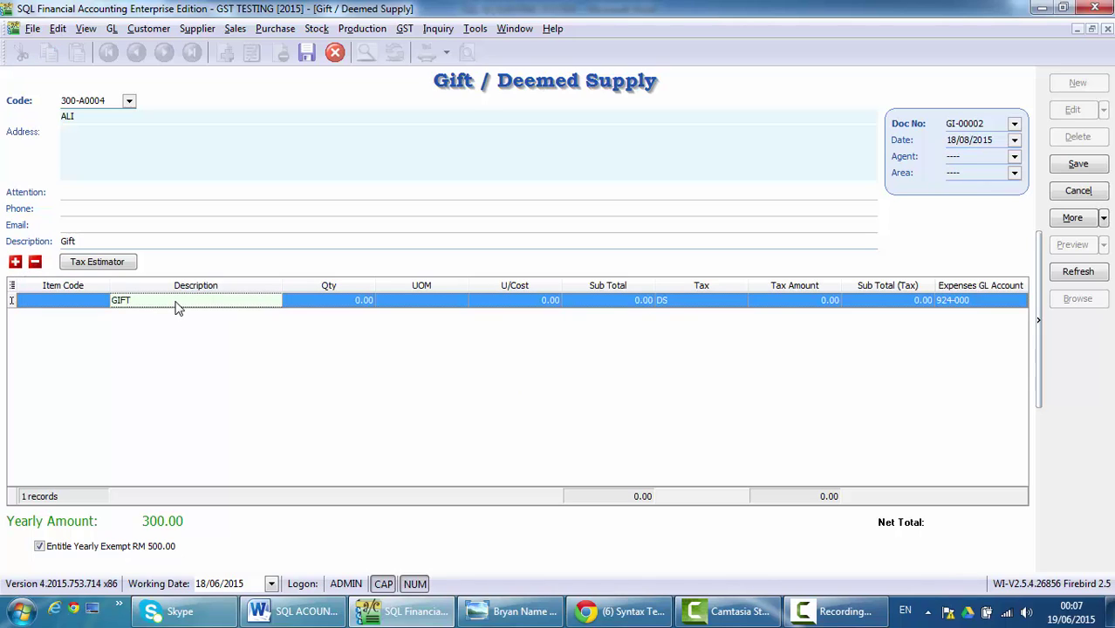
pyautogui.click(334, 301)
pyautogui.write('1')
pyautogui.click(513, 302)
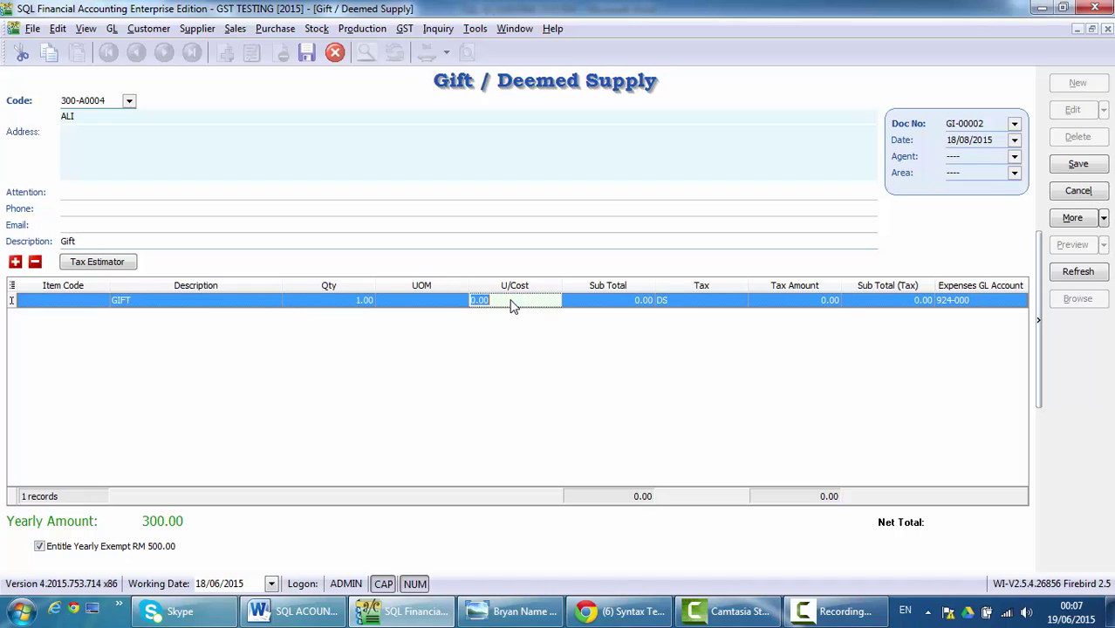
pyautogui.write('7')
pyautogui.press('Tab')
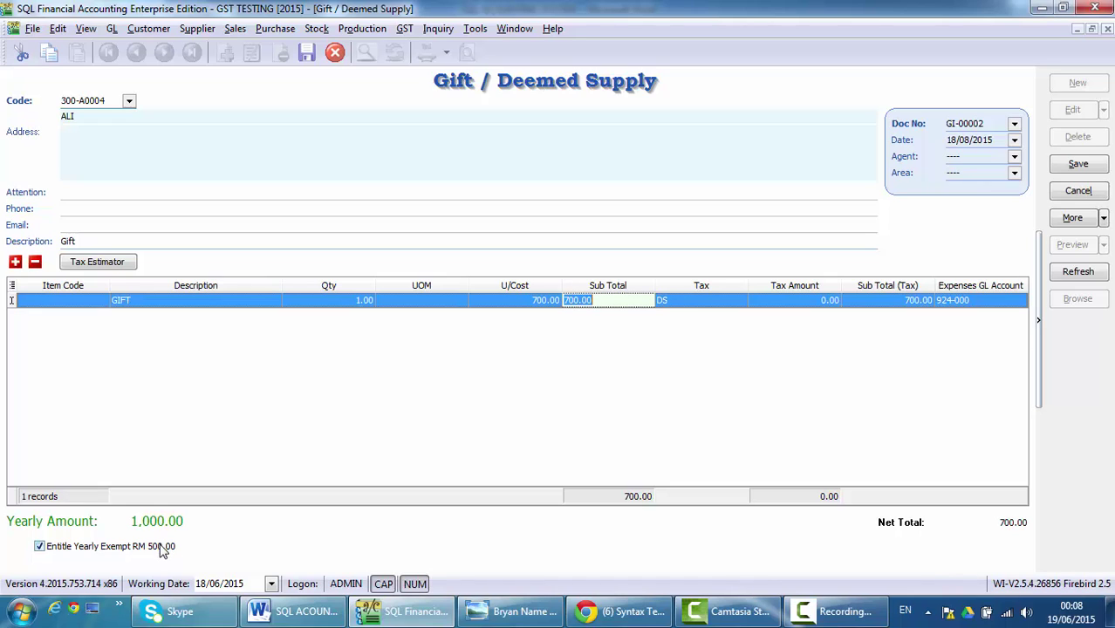
pyautogui.click(1080, 168)
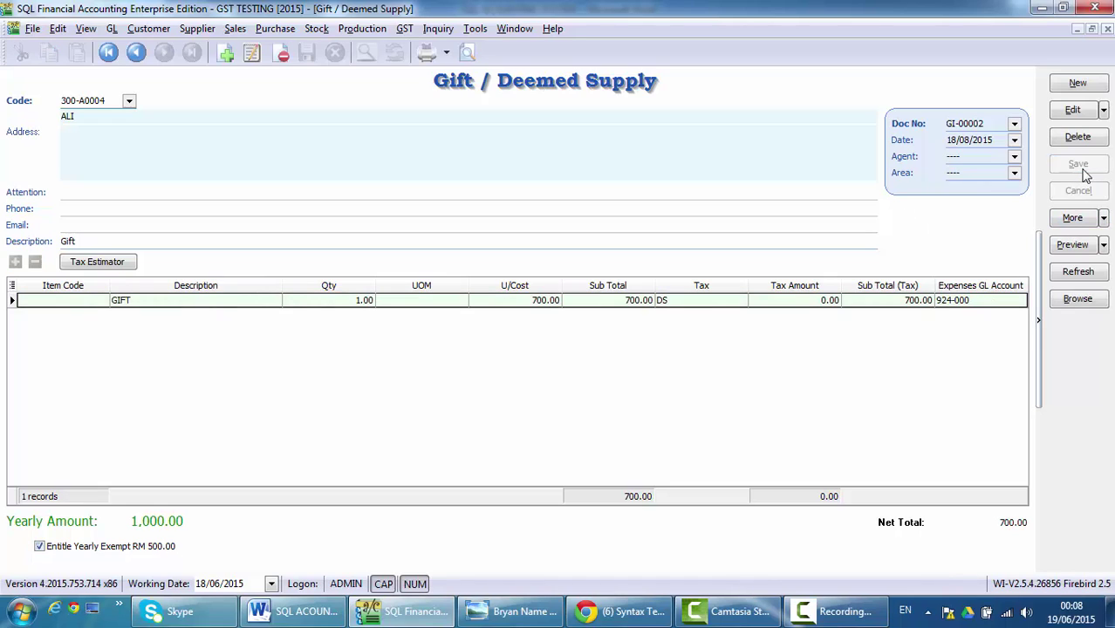
# - Process the July–September 2015 GST return and drill into its 84.34 output tax to find GI-00002
pyautogui.click(403, 29)
pyautogui.click(427, 88)
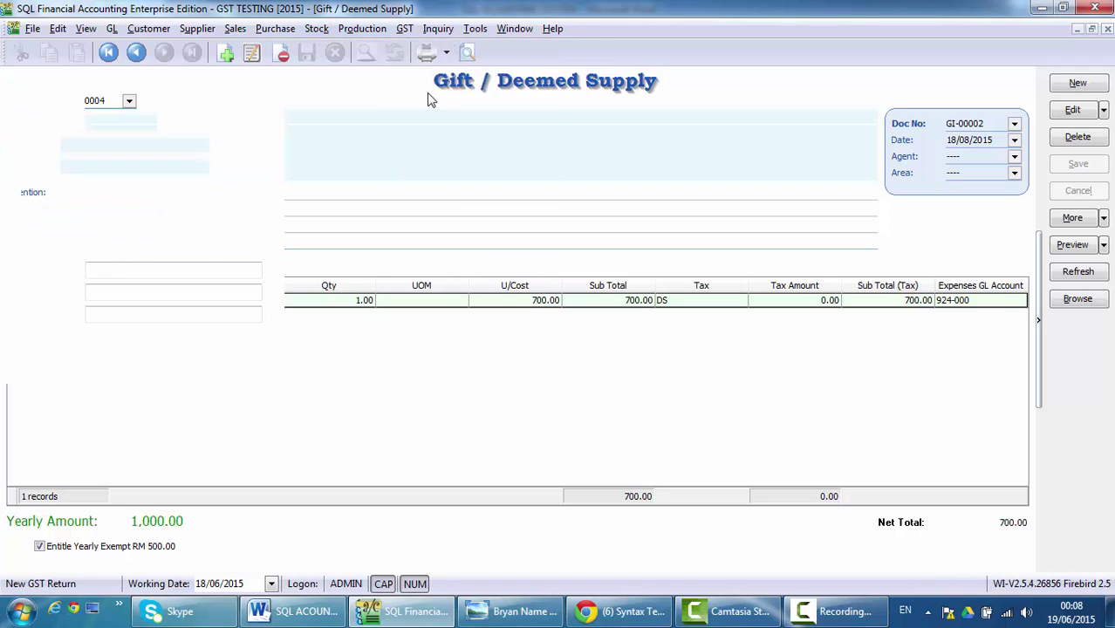
pyautogui.click(229, 370)
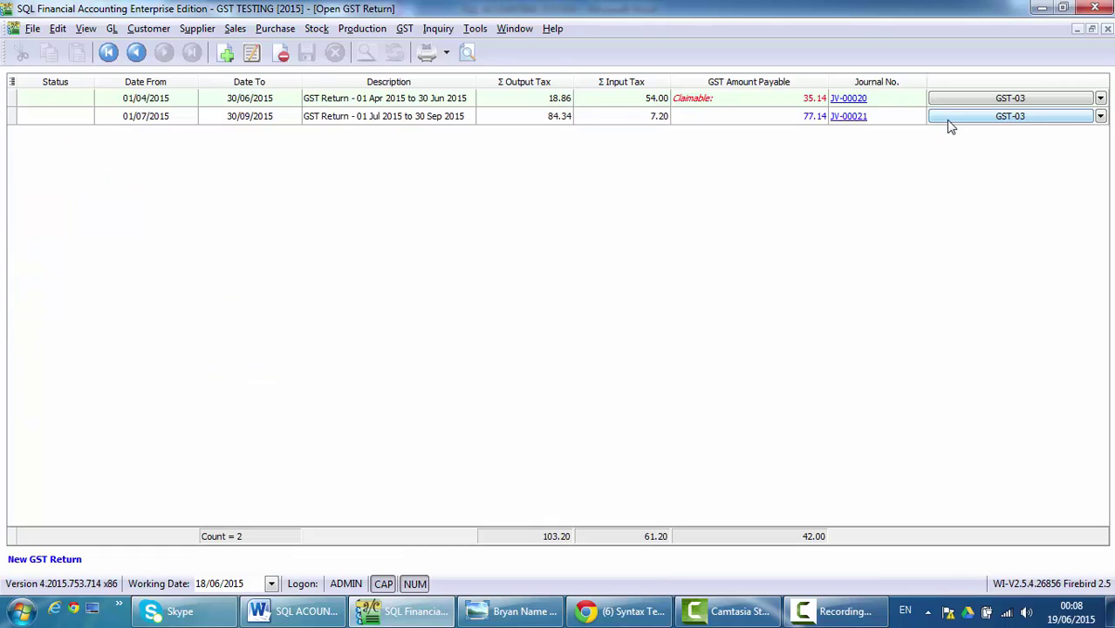
pyautogui.click(949, 119)
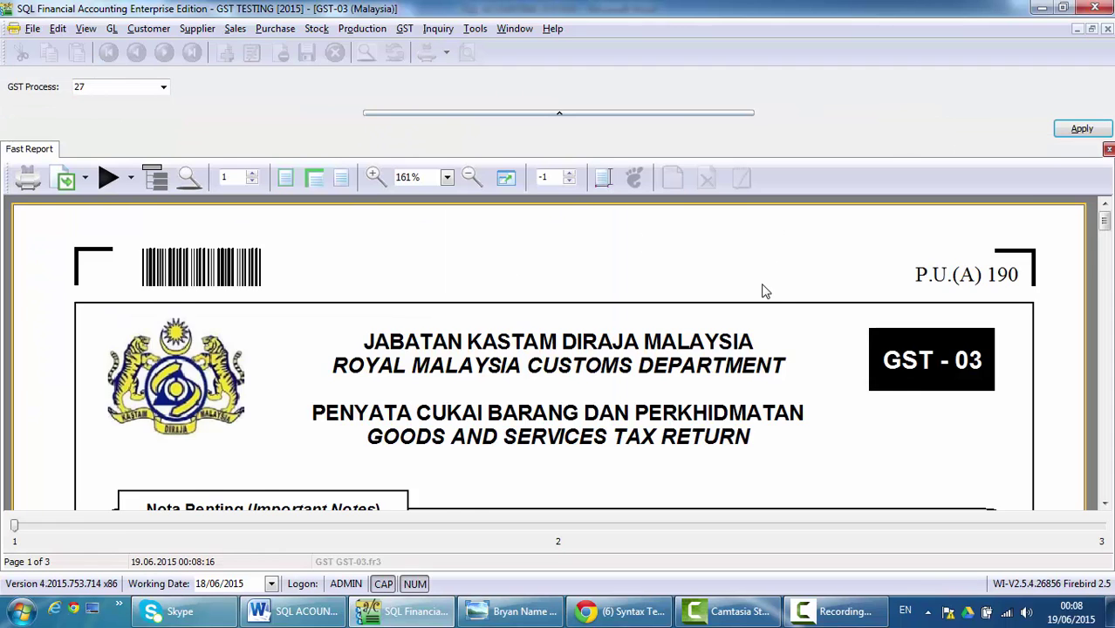
pyautogui.scroll(-15, 765, 291)
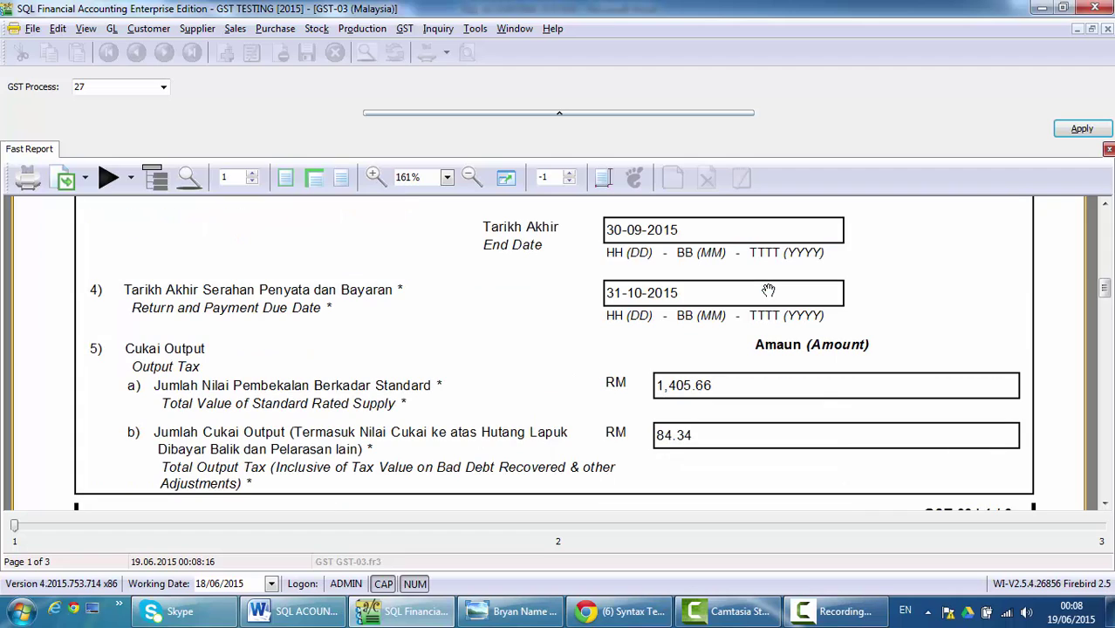
pyautogui.click(693, 443)
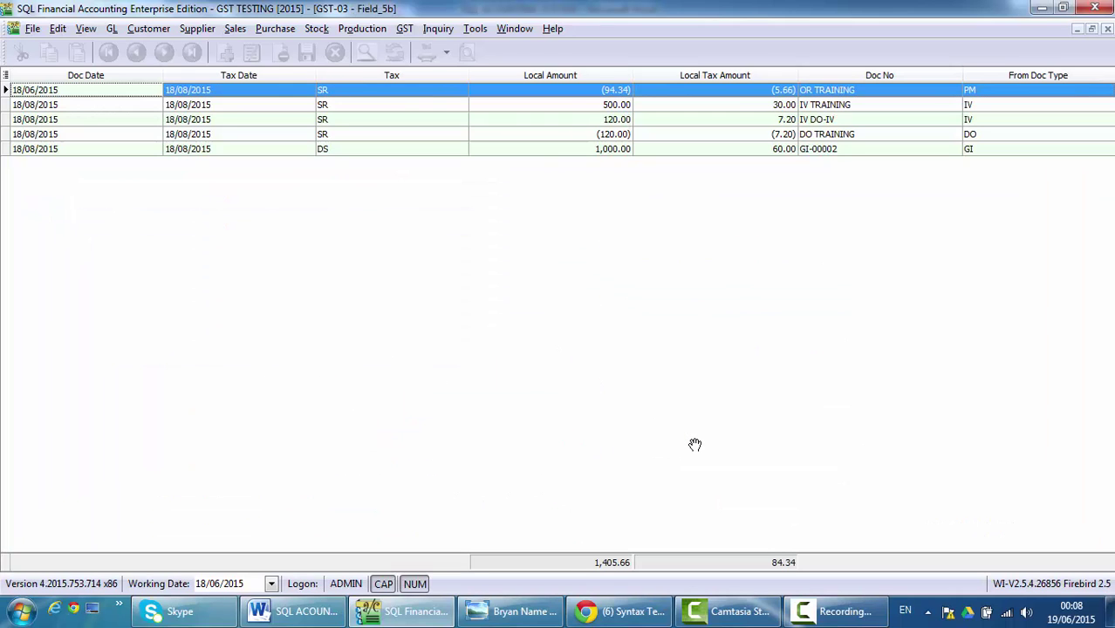
pyautogui.click(826, 150)
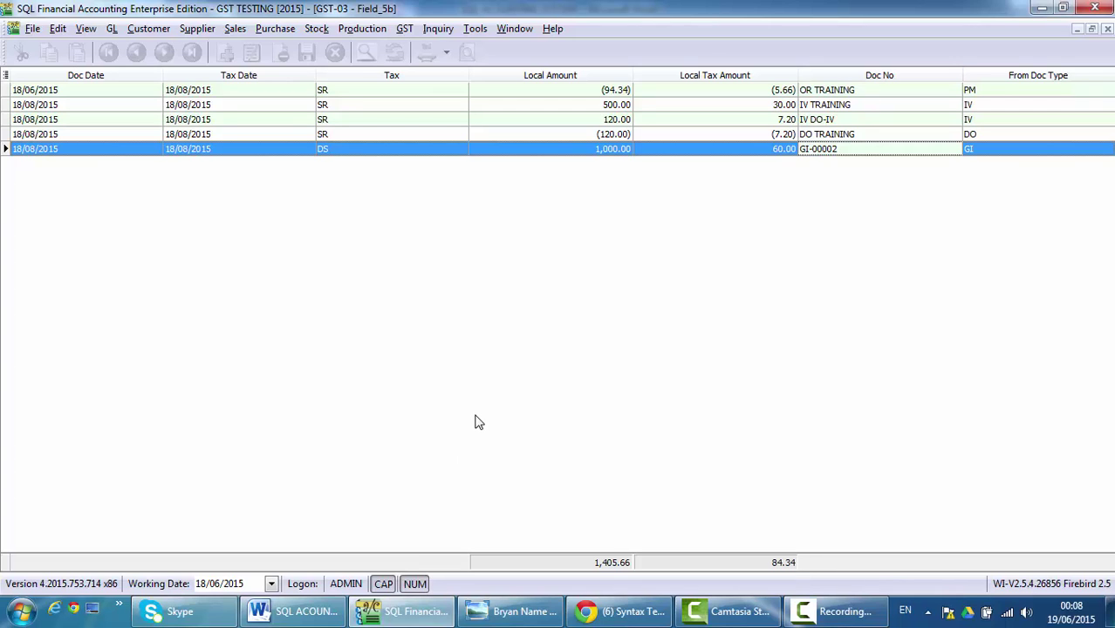
# - Show the top 5 GST features document, then the name card, then the company Facebook page
pyautogui.click(297, 612)
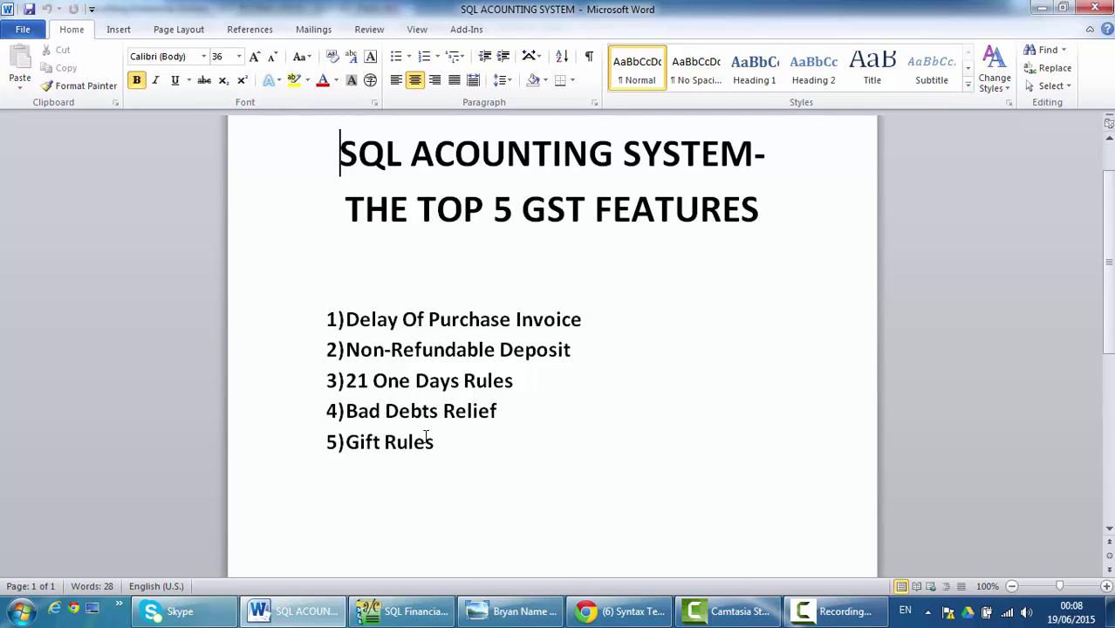
pyautogui.click(515, 615)
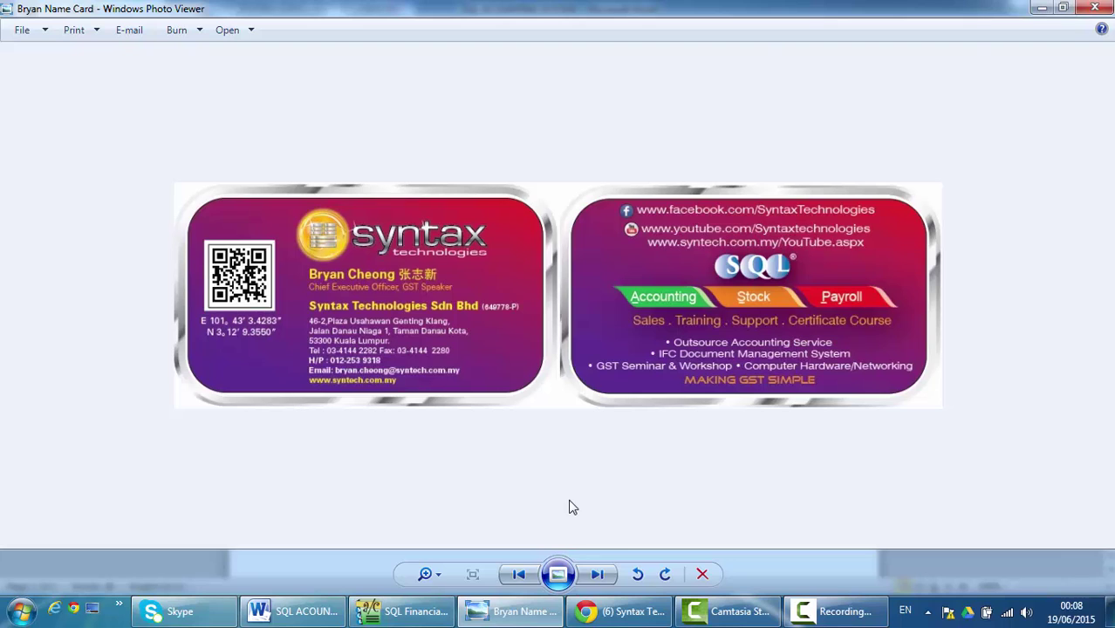
pyautogui.click(603, 615)
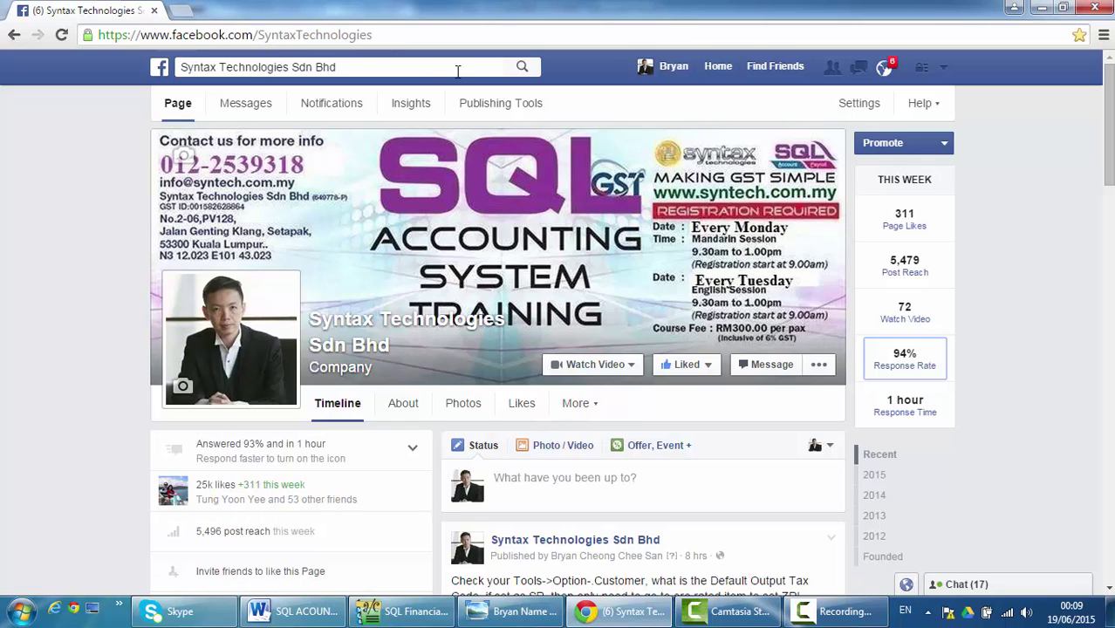
# - Browse the Syntax Technologies Facebook posts, then bring the name card image back up
pyautogui.moveTo(673, 373)
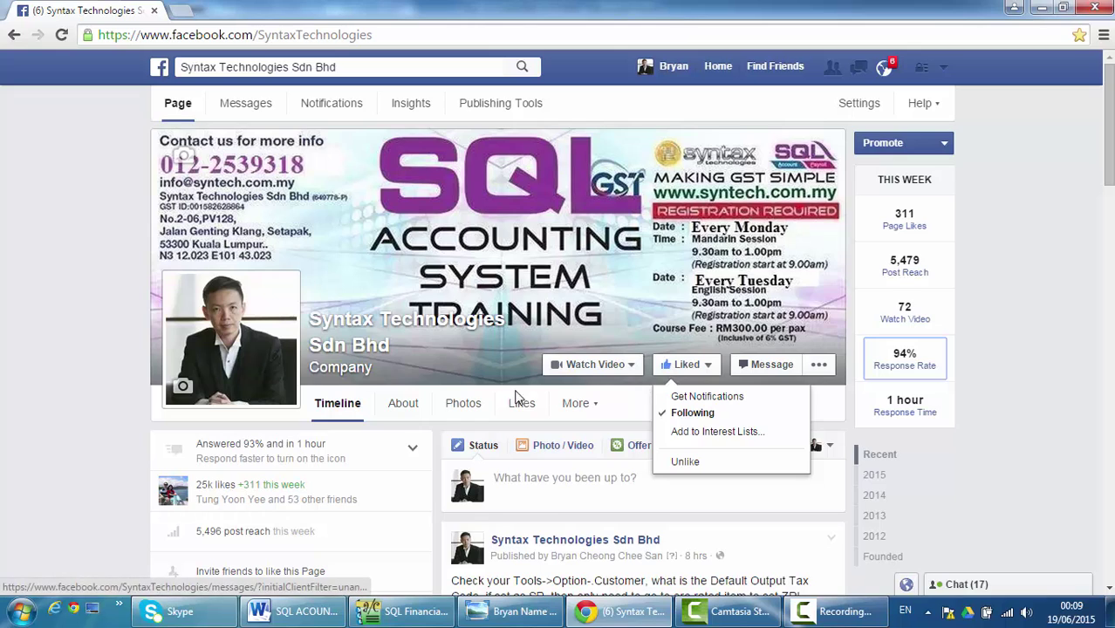
pyautogui.scroll(-2, 398, 343)
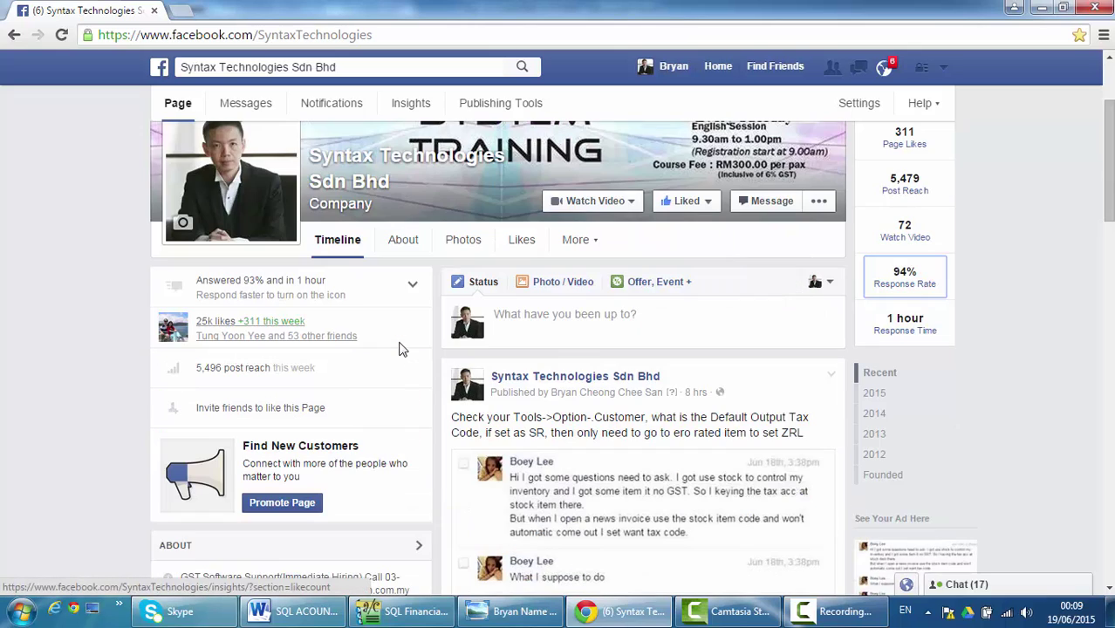
pyautogui.scroll(-1, 401, 349)
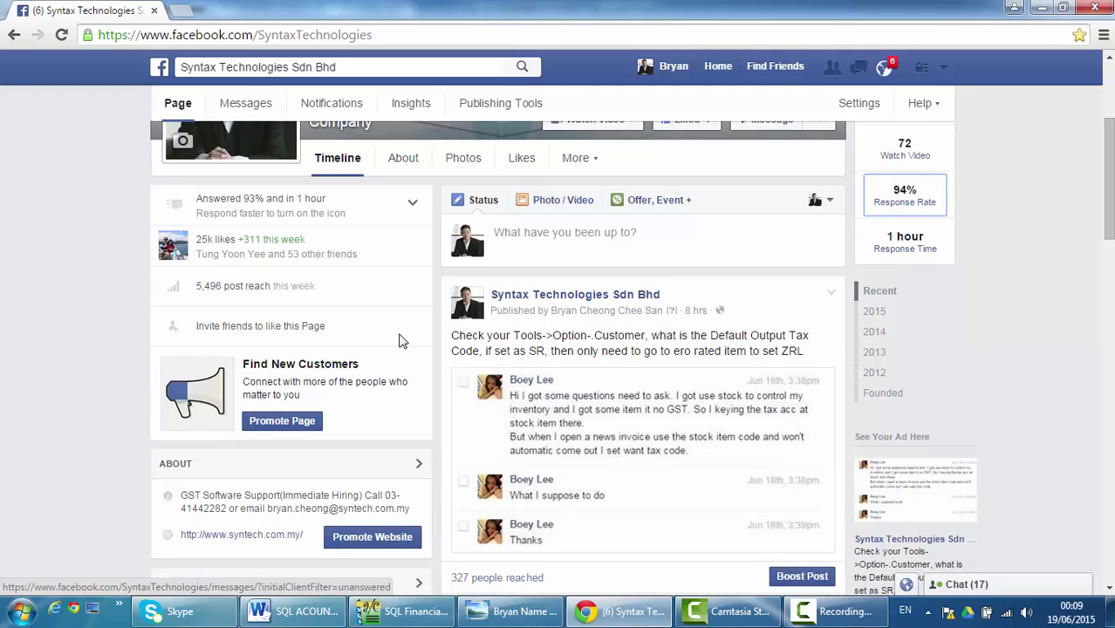
pyautogui.scroll(-1, 399, 333)
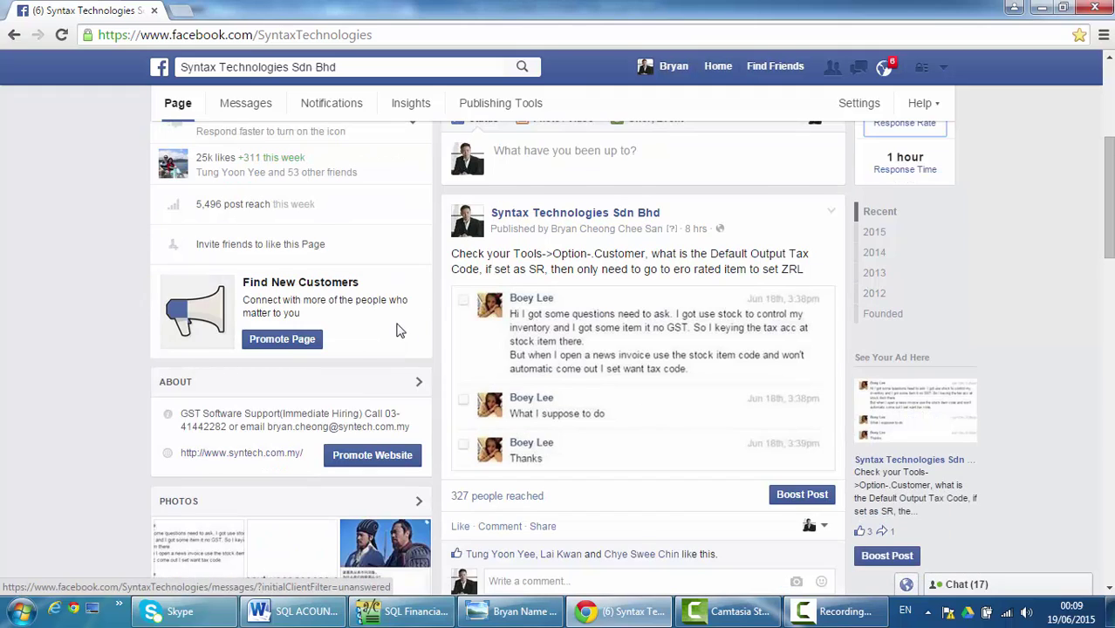
pyautogui.scroll(-1, 424, 250)
pyautogui.scroll(-2, 444, 228)
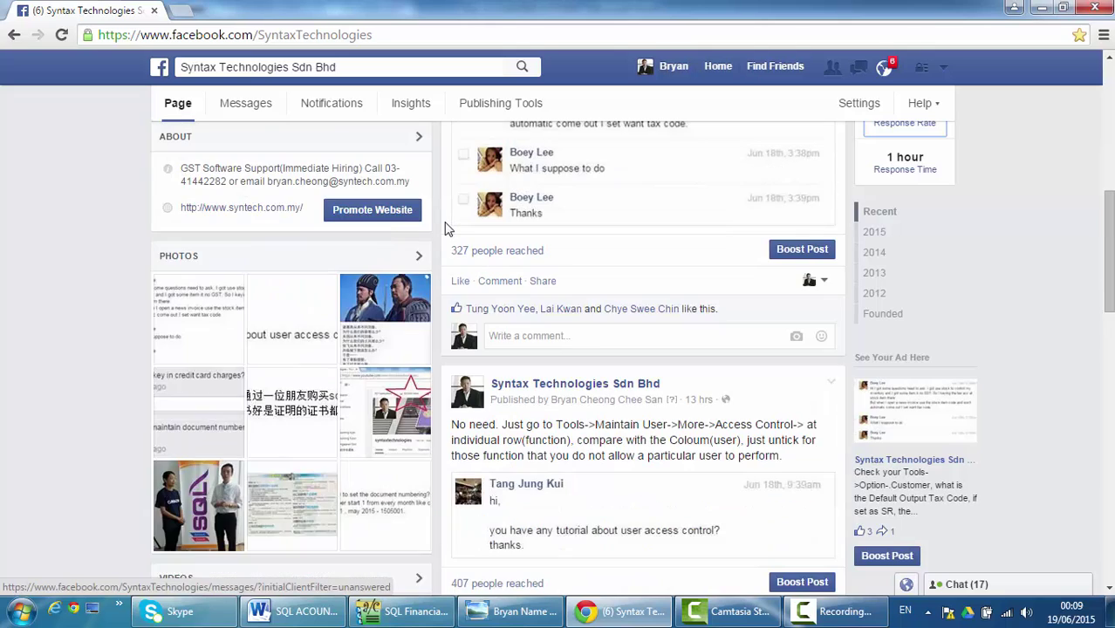
pyautogui.scroll(6, 447, 228)
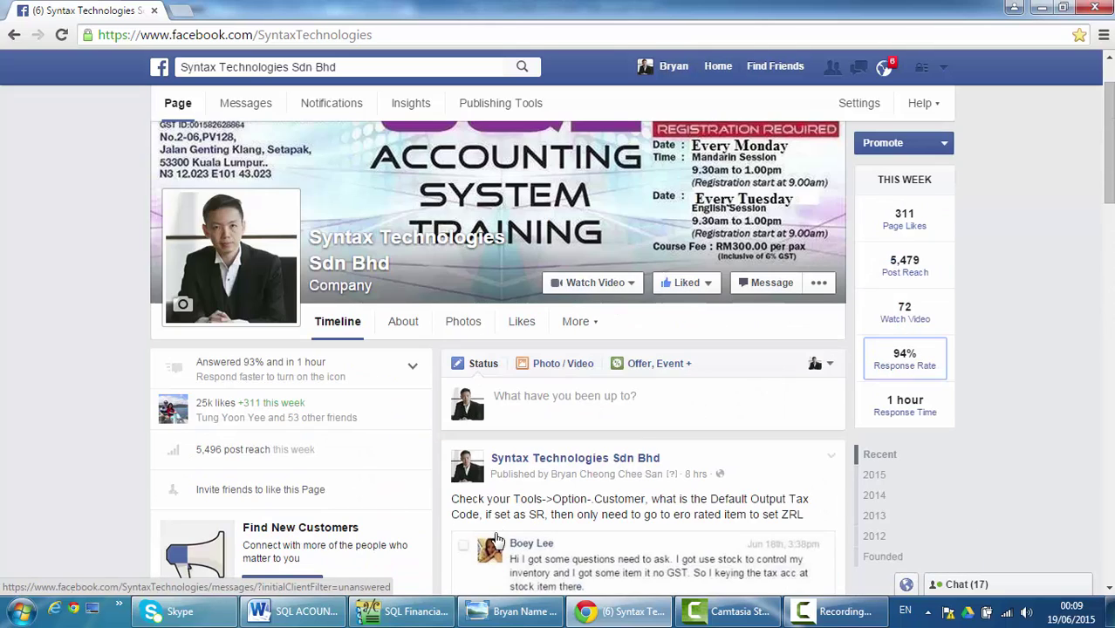
pyautogui.click(515, 611)
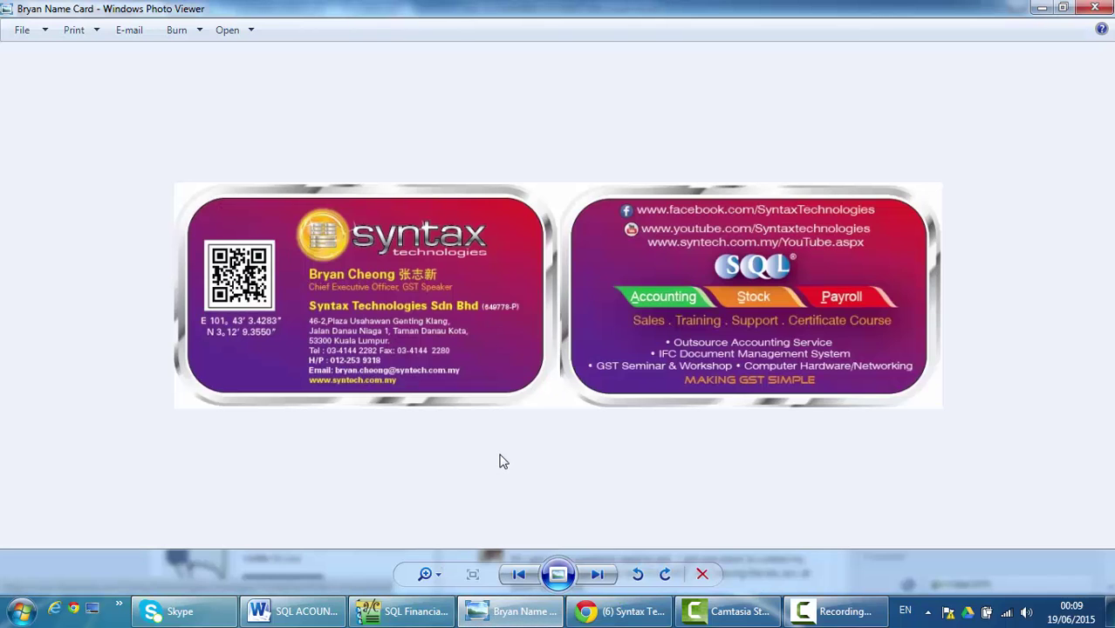